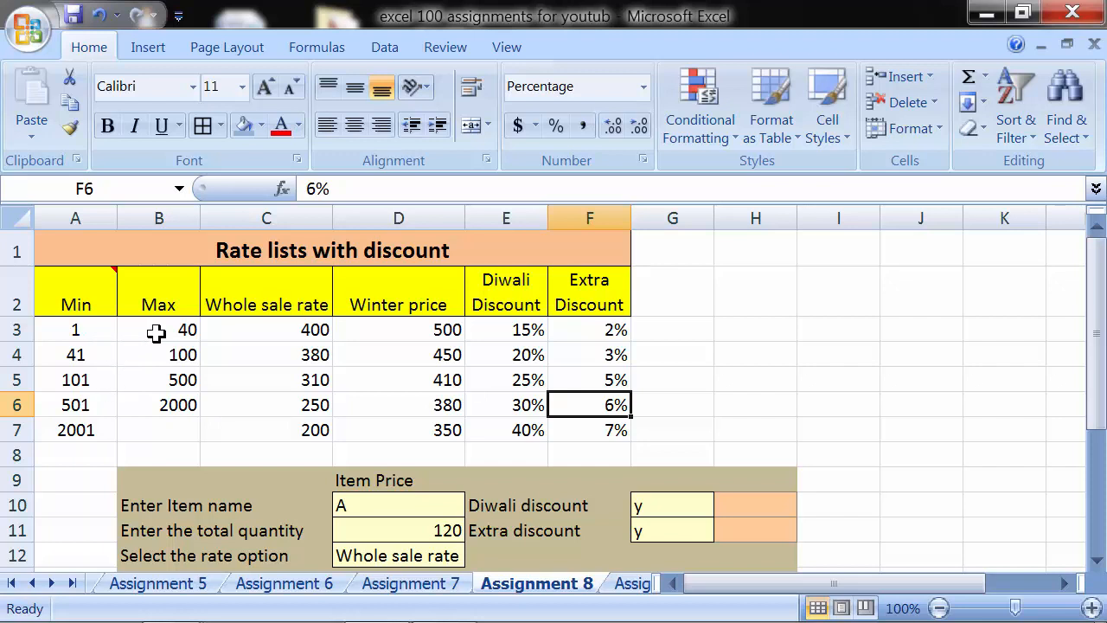
Examine the rates and the Diwali and extra discounts for the 1–40 and 41–100 quantity slabs in the rate list.
{"action": "left_click", "coordinate": [235, 328]}
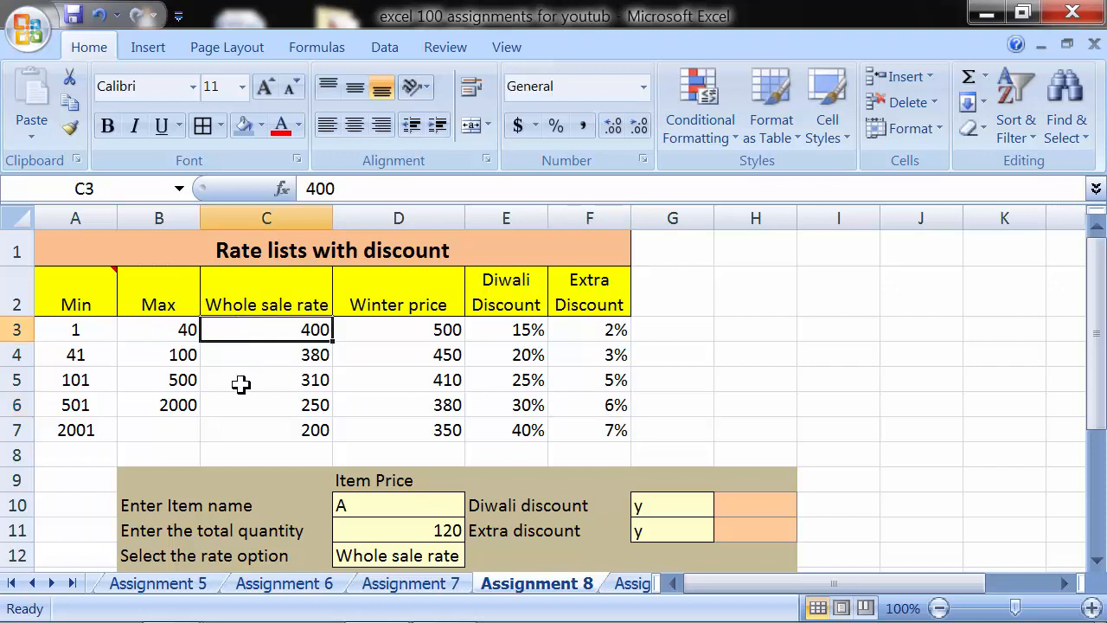
{"action": "left_click", "coordinate": [386, 331]}
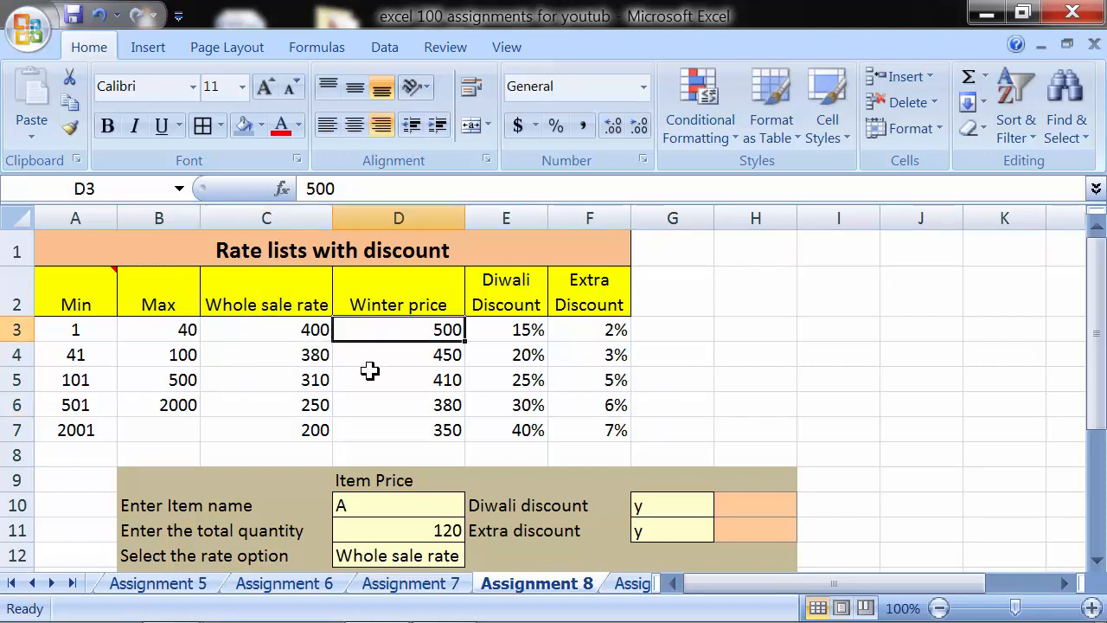
{"action": "left_click", "coordinate": [81, 329]}
{"action": "left_click", "coordinate": [140, 328]}
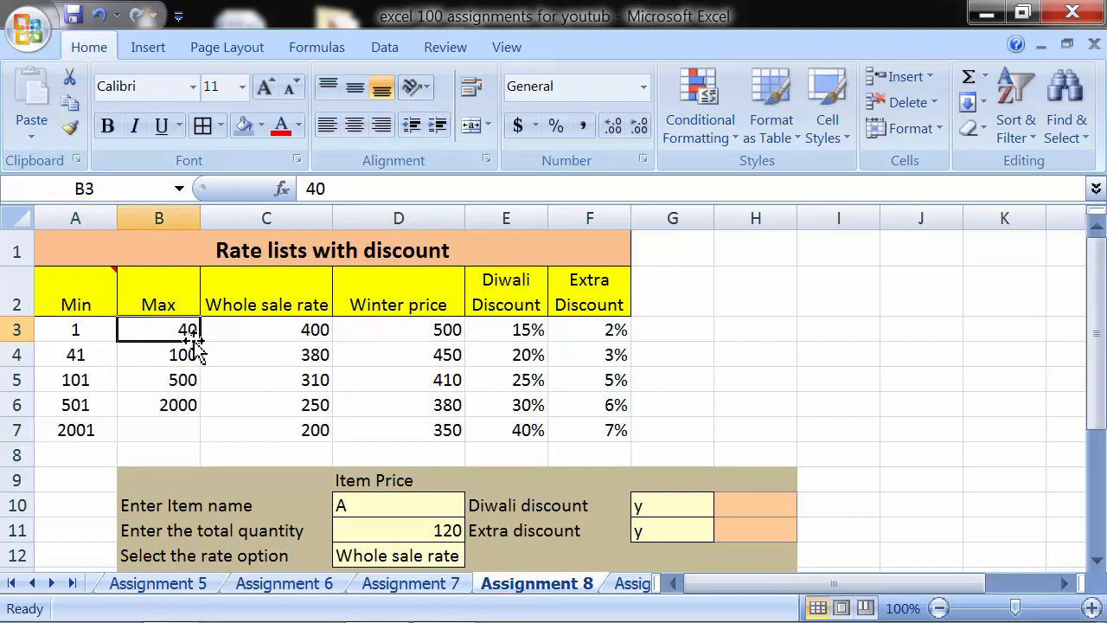
{"action": "left_click", "coordinate": [390, 329]}
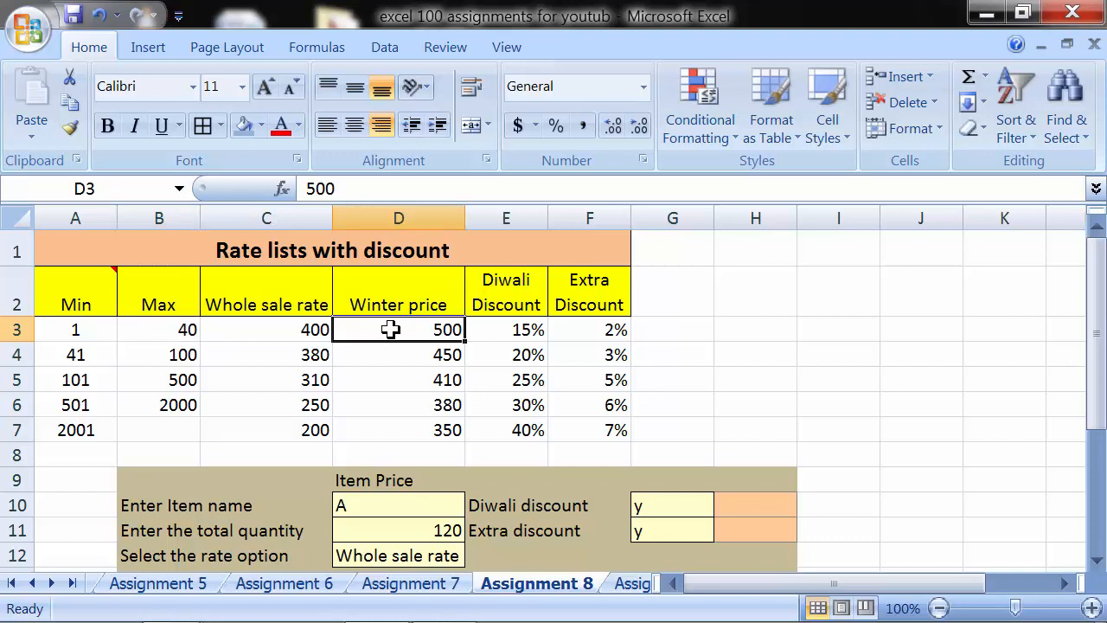
{"action": "left_click", "coordinate": [516, 335]}
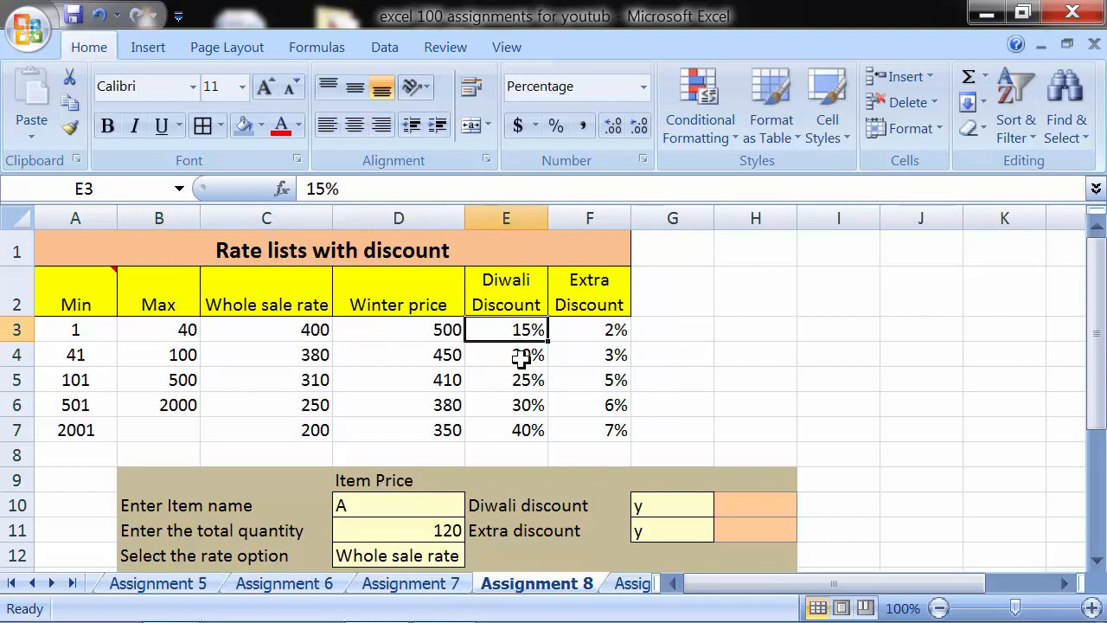
{"action": "left_click_drag", "start_coordinate": [573, 328], "coordinate": [573, 430]}
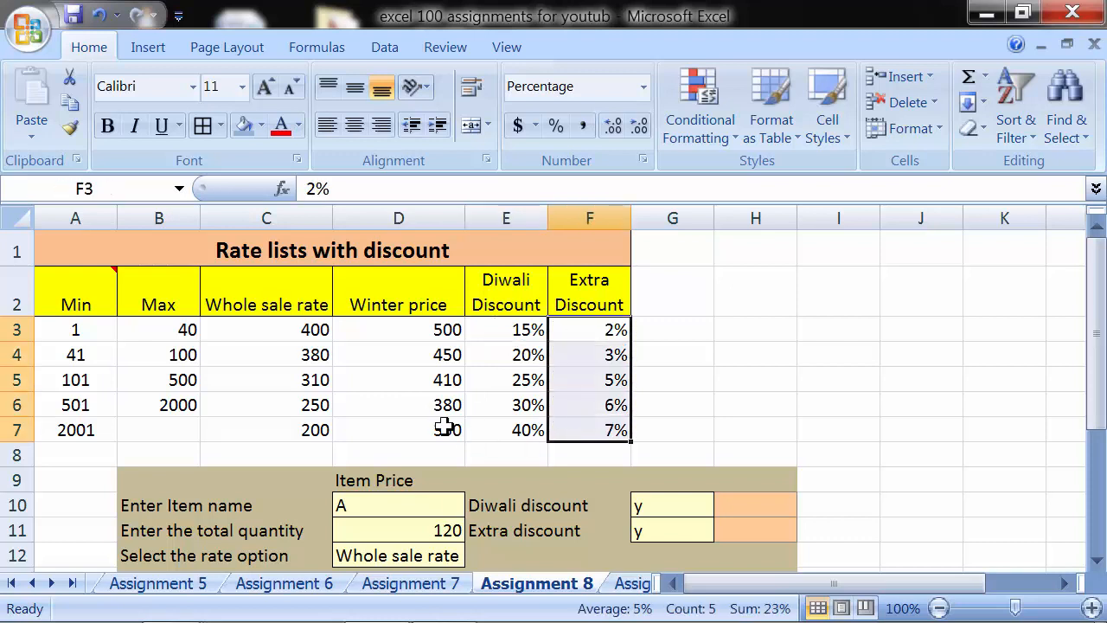
{"action": "left_click", "coordinate": [100, 355]}
{"action": "left_click", "coordinate": [181, 354]}
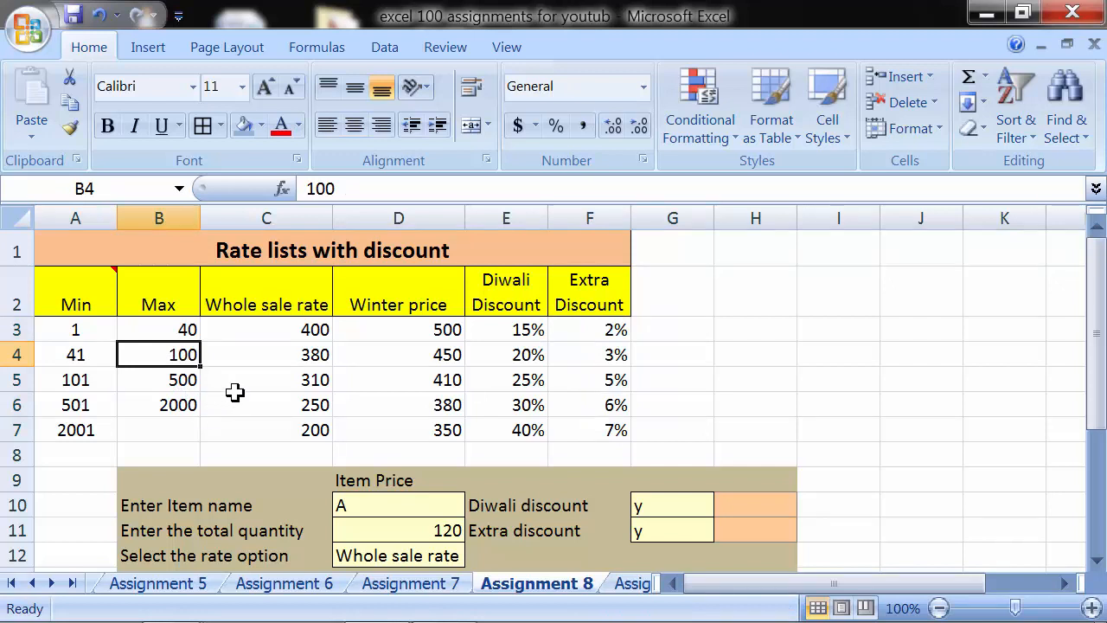
{"action": "left_click", "coordinate": [268, 356]}
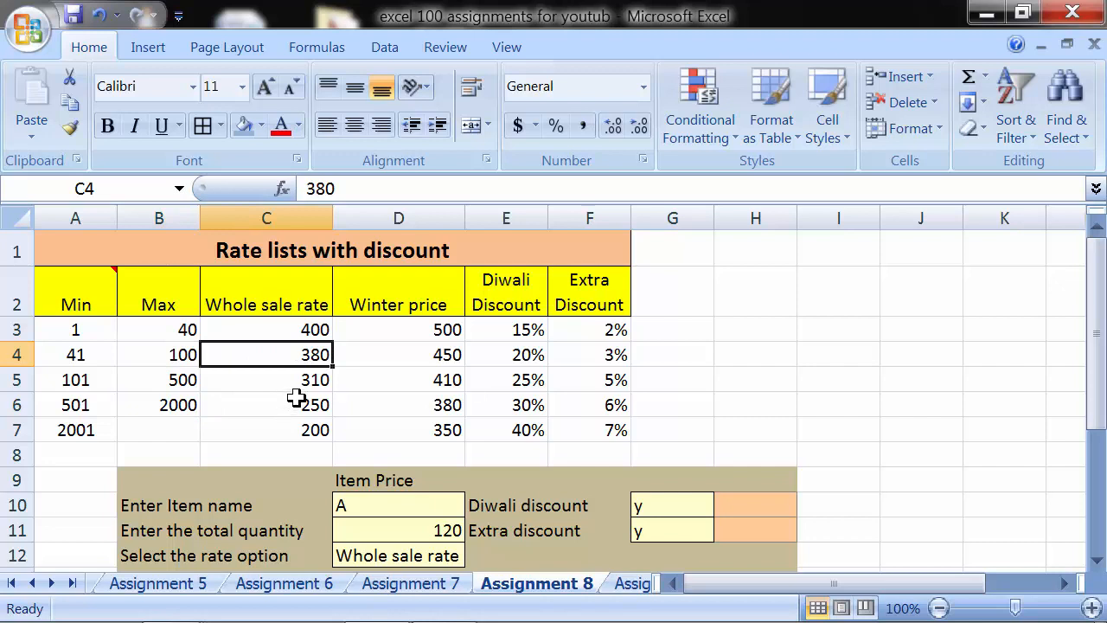
{"action": "left_click", "coordinate": [428, 355]}
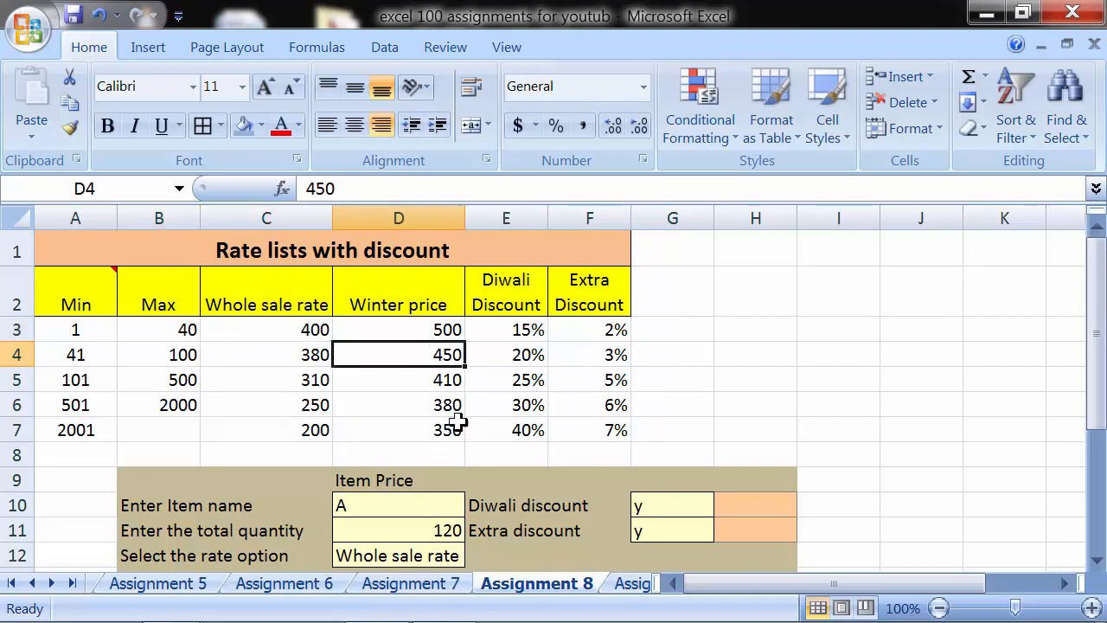
{"action": "left_click", "coordinate": [521, 354]}
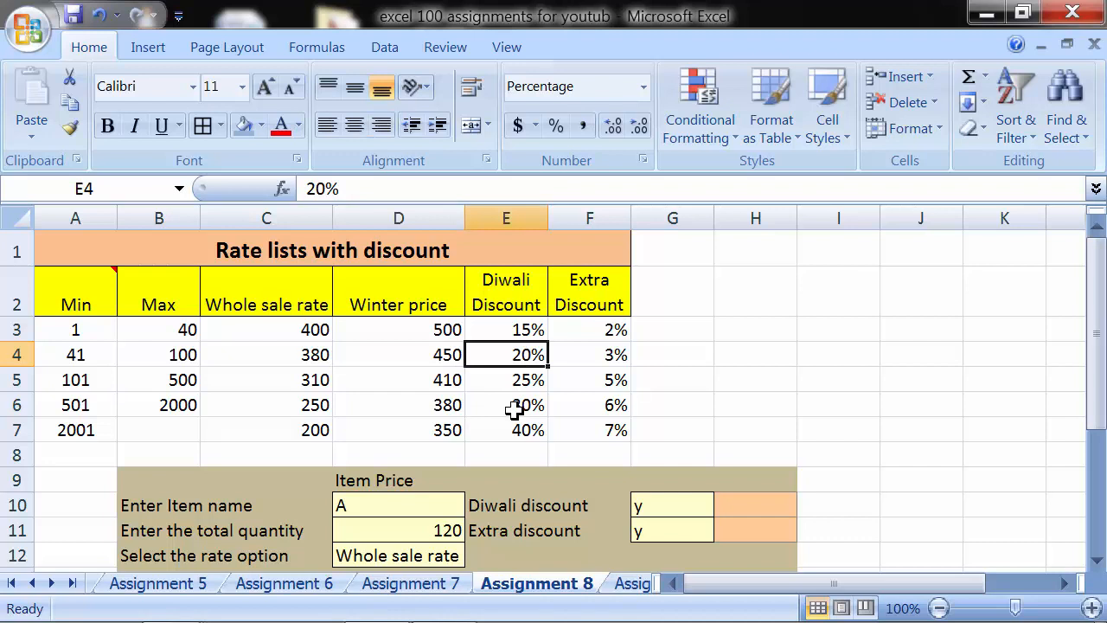
{"action": "left_click", "coordinate": [570, 359]}
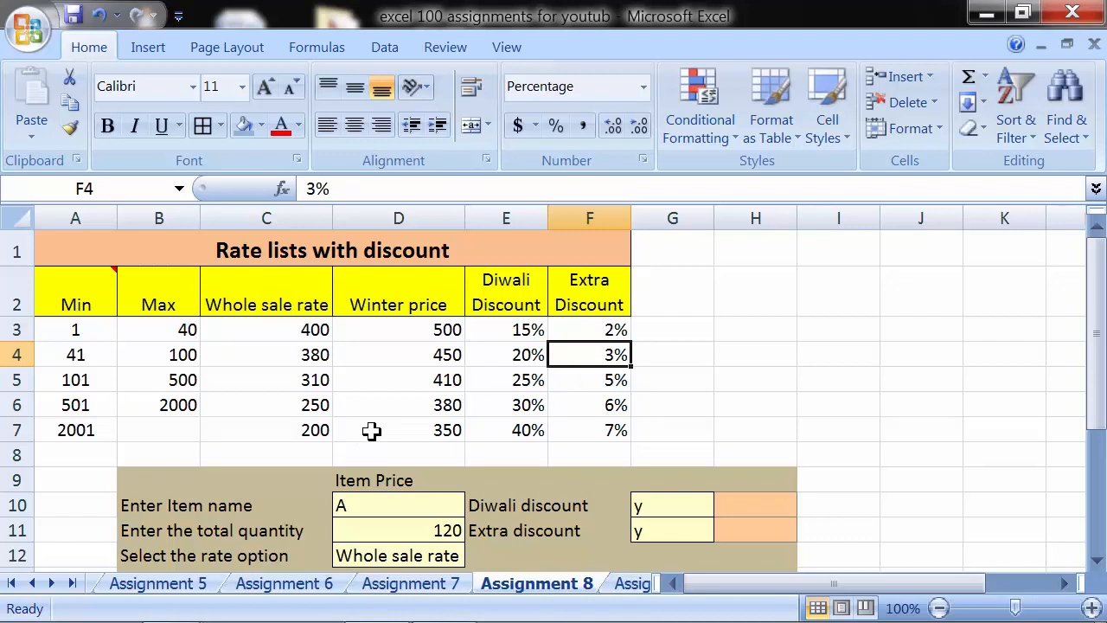
Examine the quantity limits of the slabs from 101 upward and the rates and discounts for 2001 and above.
{"action": "left_click", "coordinate": [95, 381]}
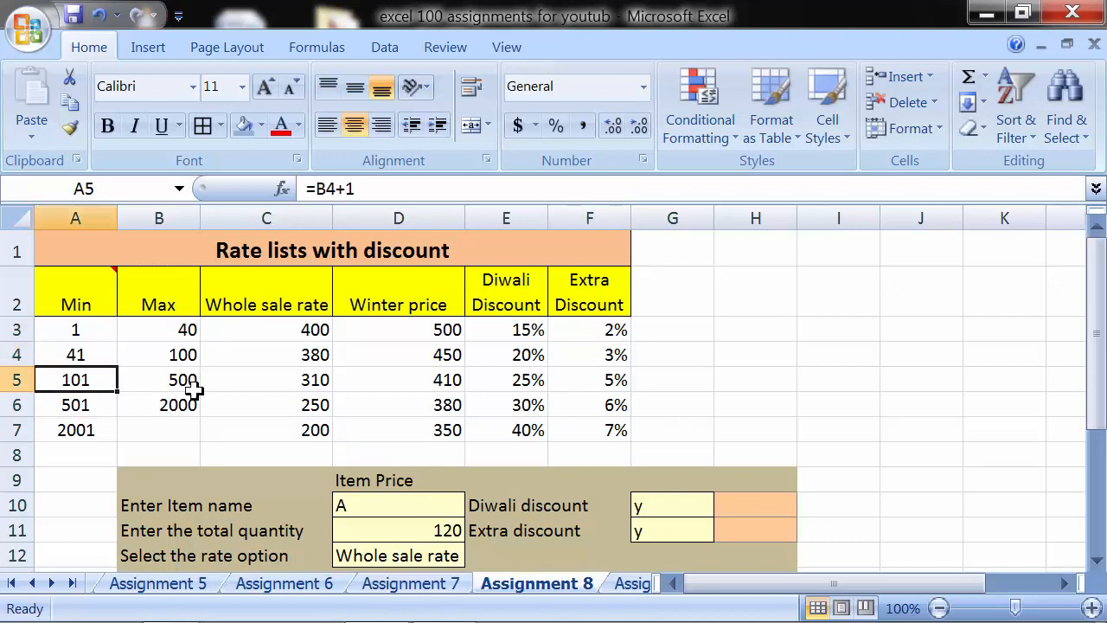
{"action": "left_click", "coordinate": [181, 377]}
{"action": "left_click", "coordinate": [74, 382]}
{"action": "left_click", "coordinate": [149, 376]}
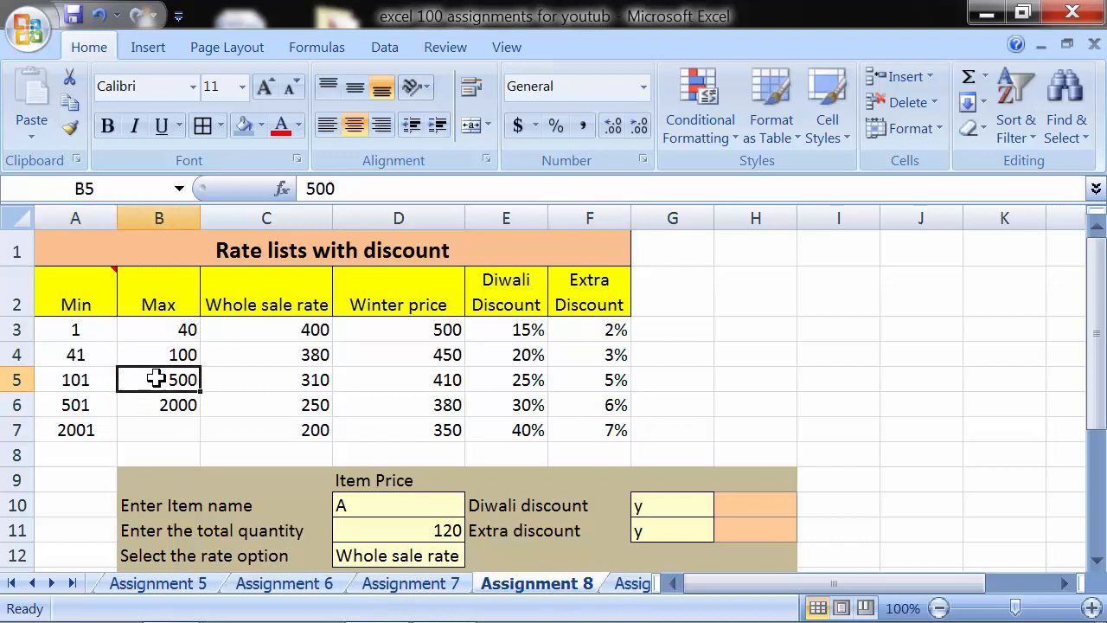
{"action": "left_click", "coordinate": [97, 408]}
{"action": "left_click", "coordinate": [129, 406]}
{"action": "left_click", "coordinate": [92, 433]}
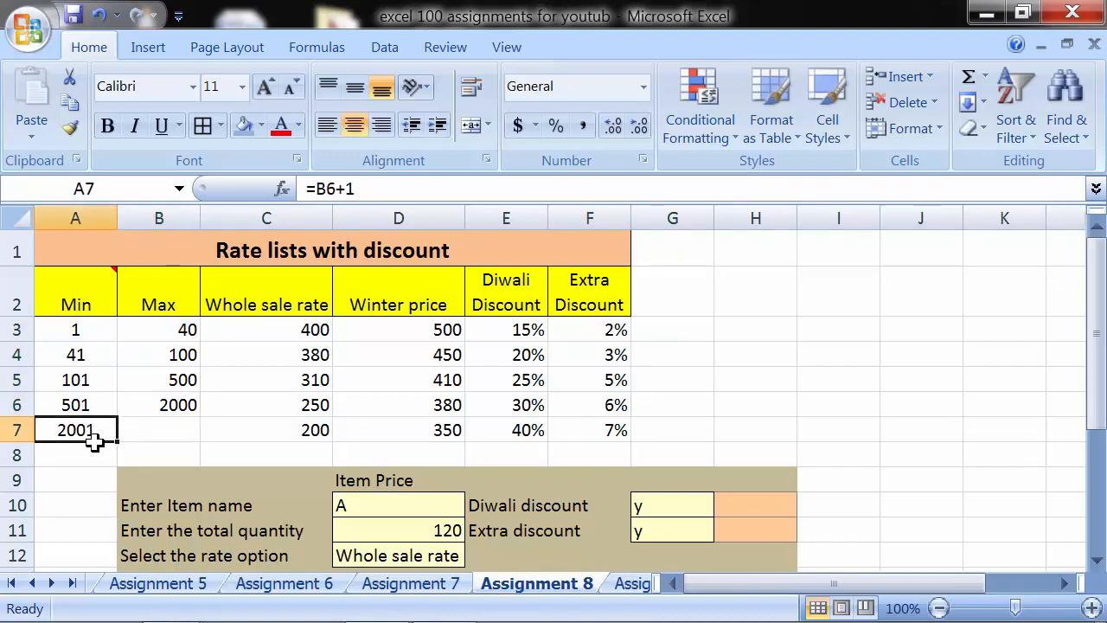
{"action": "left_click", "coordinate": [269, 434]}
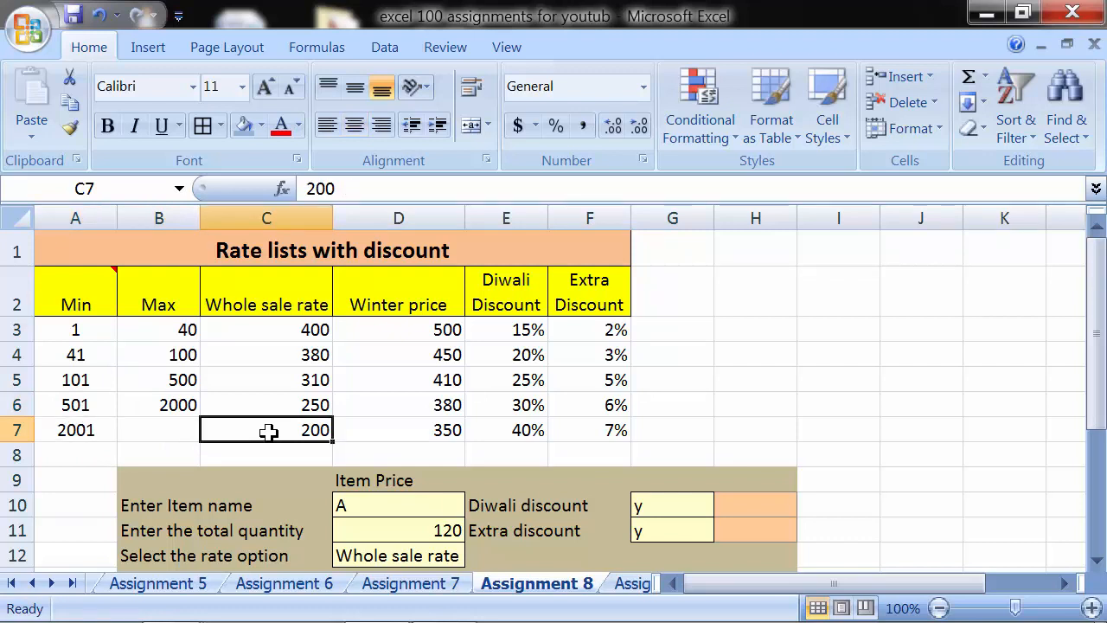
{"action": "left_click", "coordinate": [346, 430]}
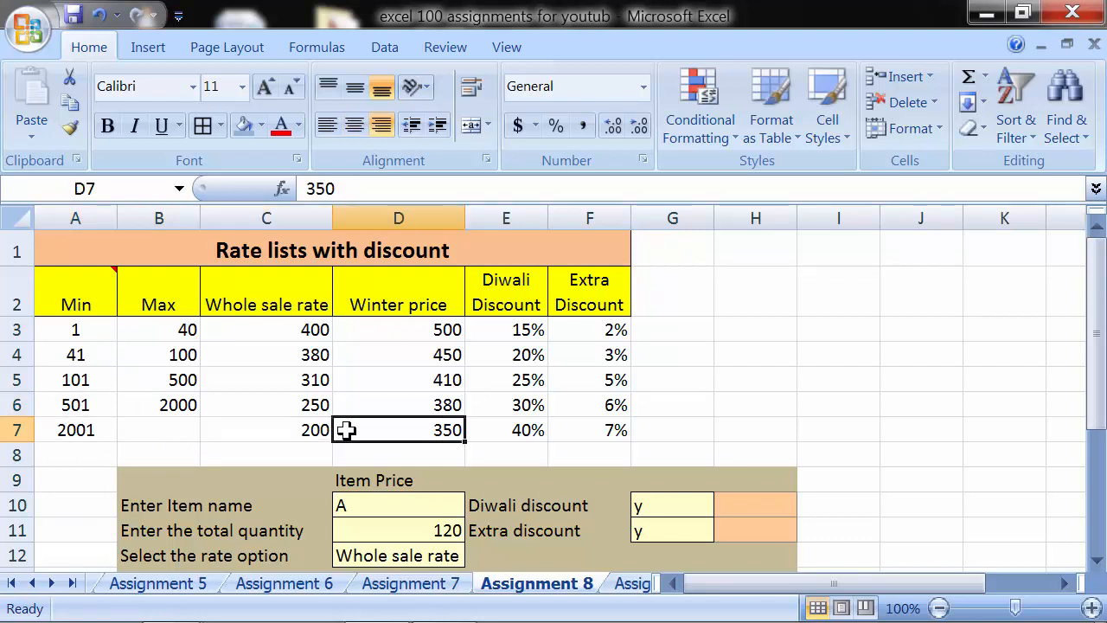
{"action": "left_click", "coordinate": [499, 428]}
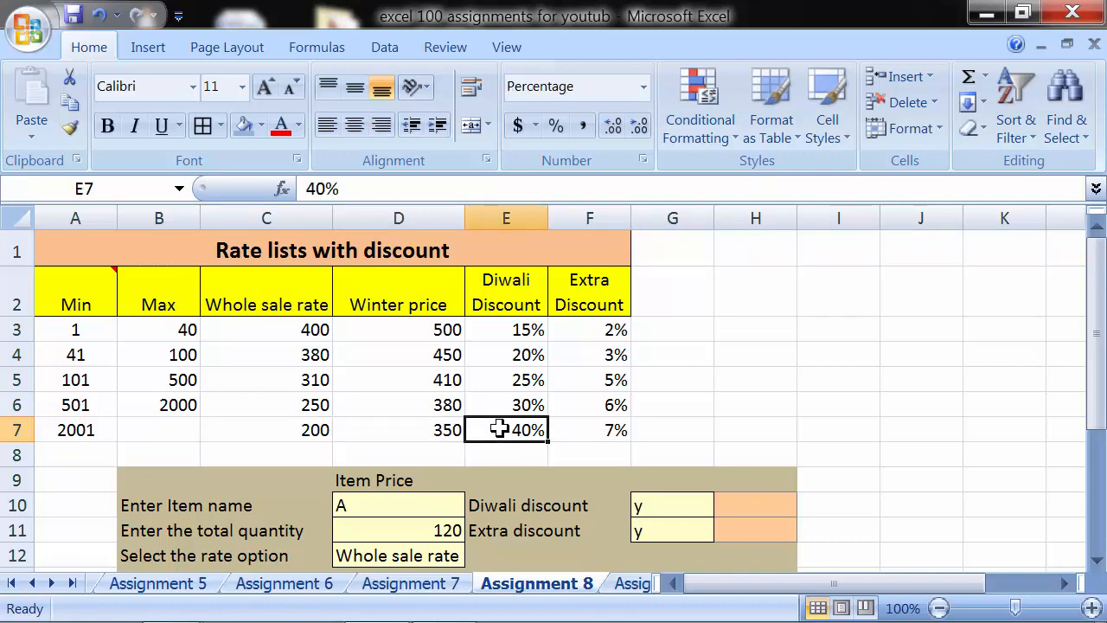
{"action": "left_click", "coordinate": [581, 418]}
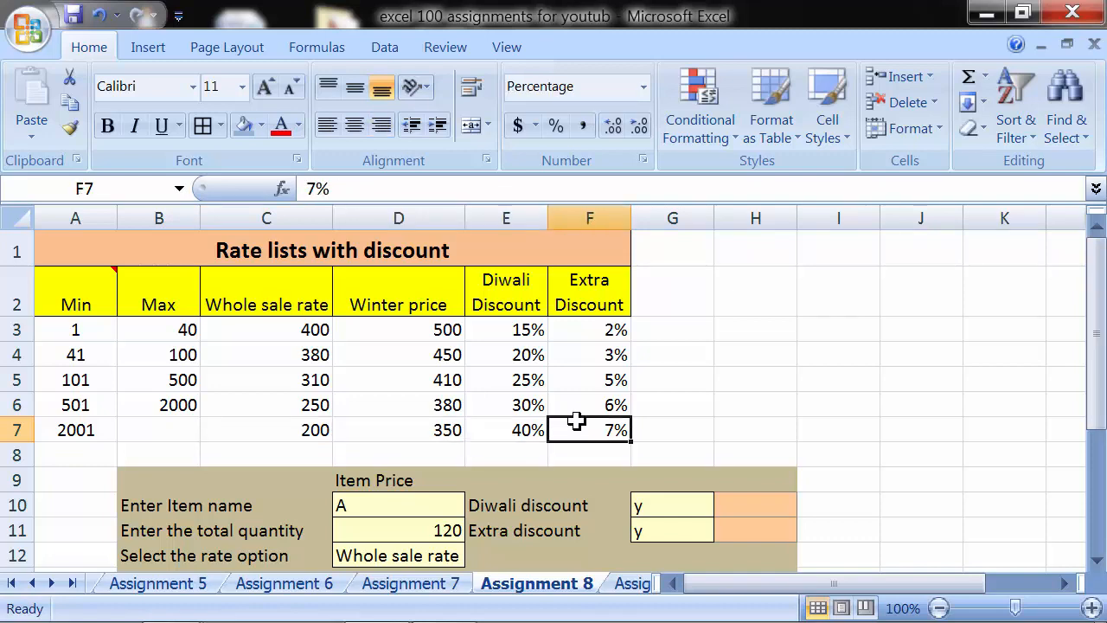
Review the item name and total quantity entries in the Item Price form below the rate list.
{"action": "scroll", "coordinate": [577, 421], "scroll_direction": "down", "scroll_amount": 1}
{"action": "scroll", "coordinate": [573, 420], "scroll_direction": "up", "scroll_amount": 1}
{"action": "left_click", "coordinate": [368, 507]}
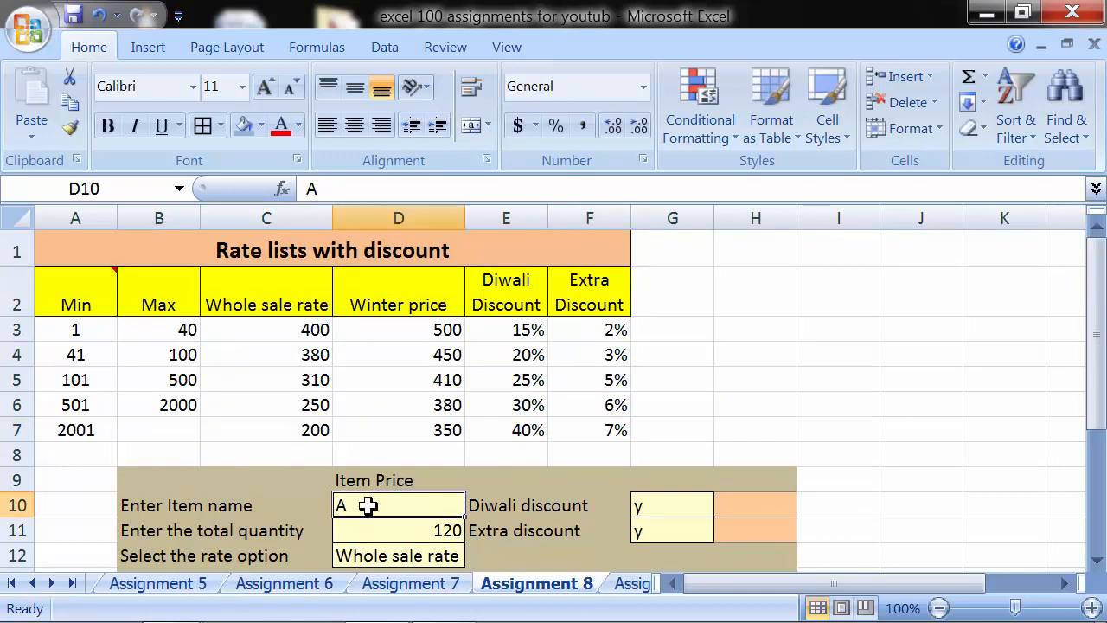
{"action": "left_click", "coordinate": [391, 479]}
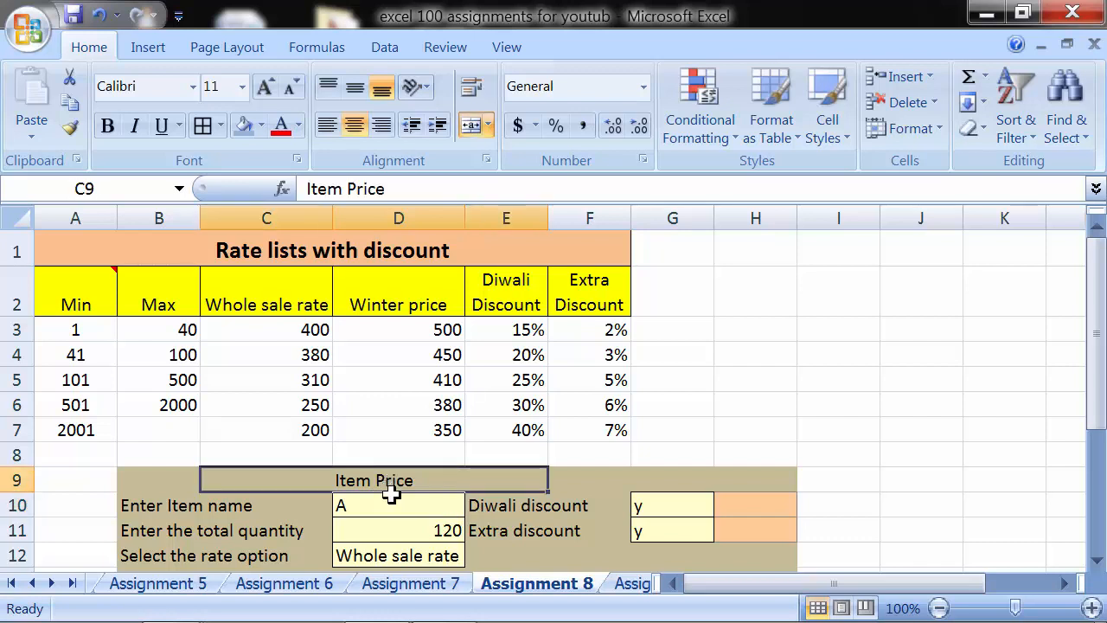
{"action": "scroll", "coordinate": [399, 483], "scroll_direction": "down", "scroll_amount": 1}
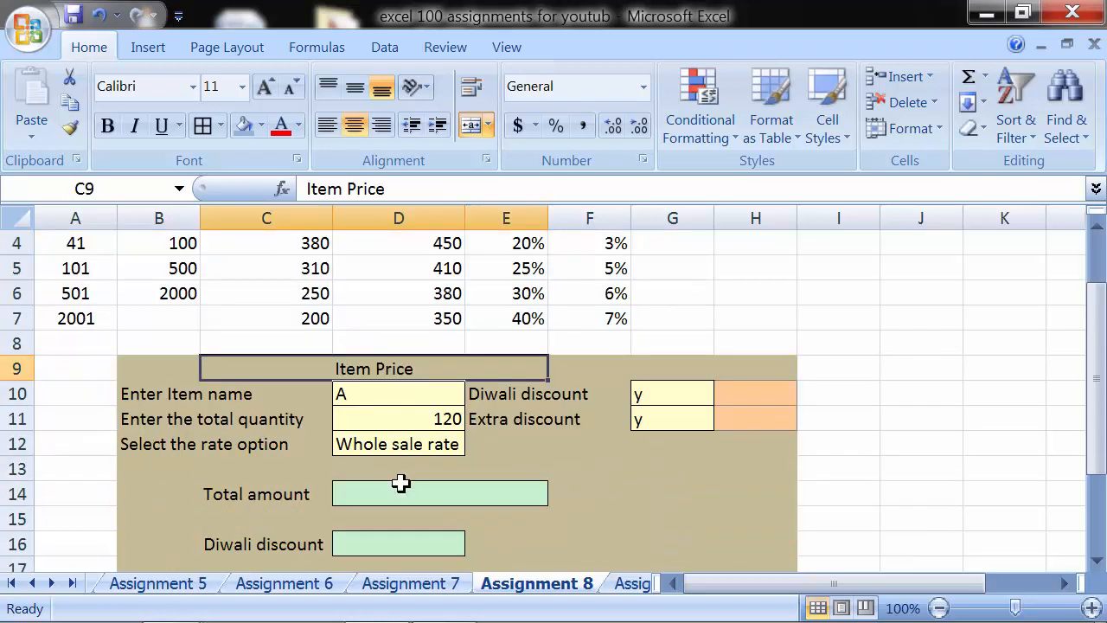
{"action": "left_click", "coordinate": [391, 394]}
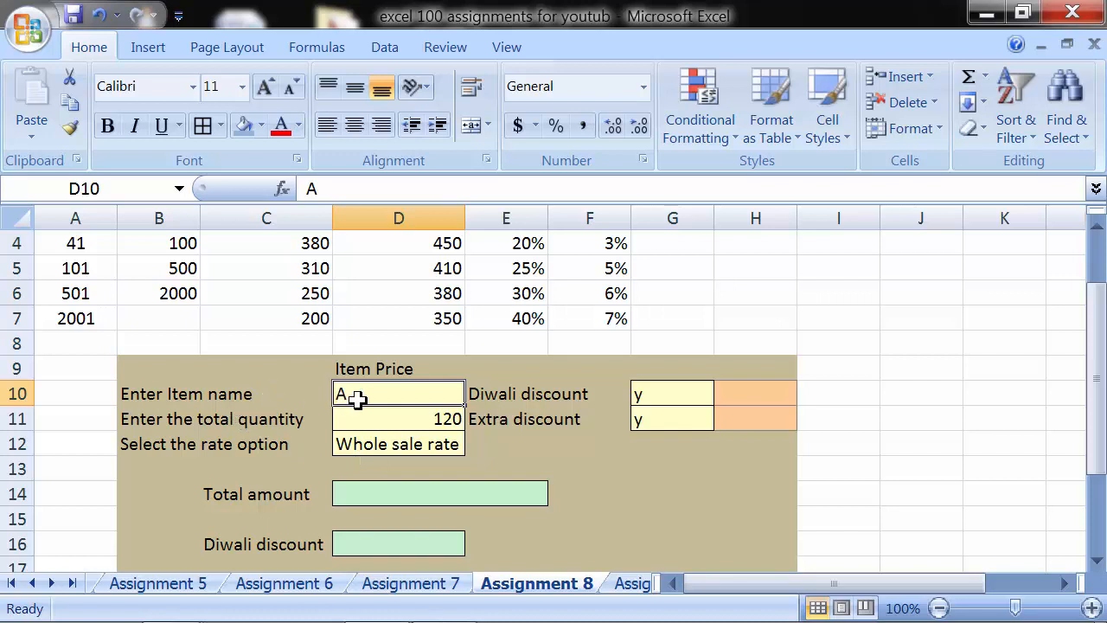
{"action": "left_click", "coordinate": [369, 419]}
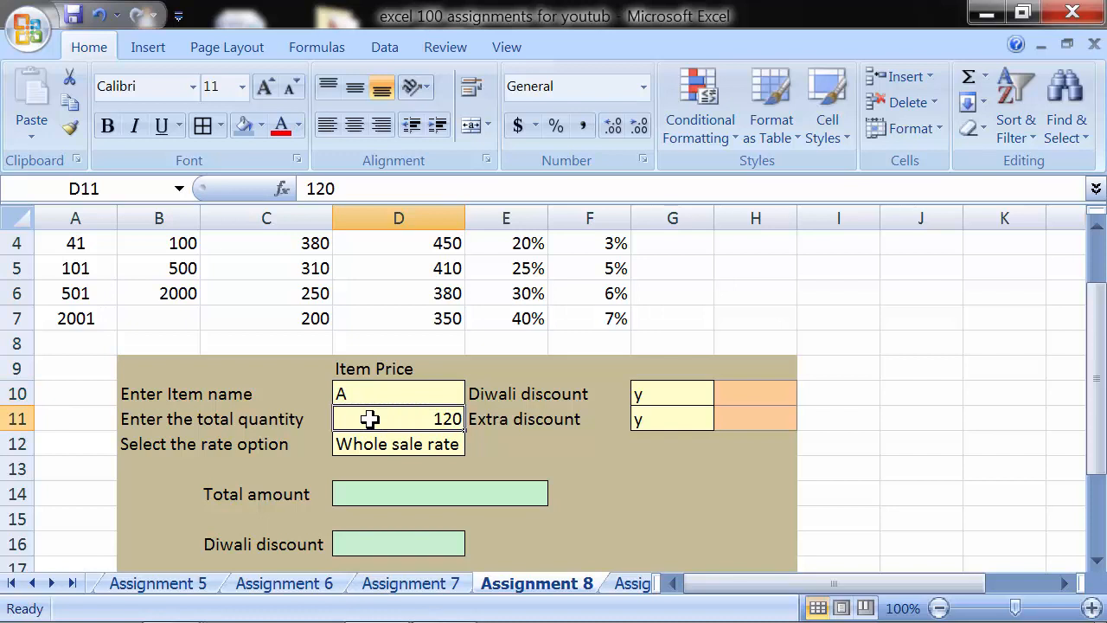
Try Winter price as the rate option in D12 and restore it to Whole sale rate.
{"action": "left_click", "coordinate": [373, 441]}
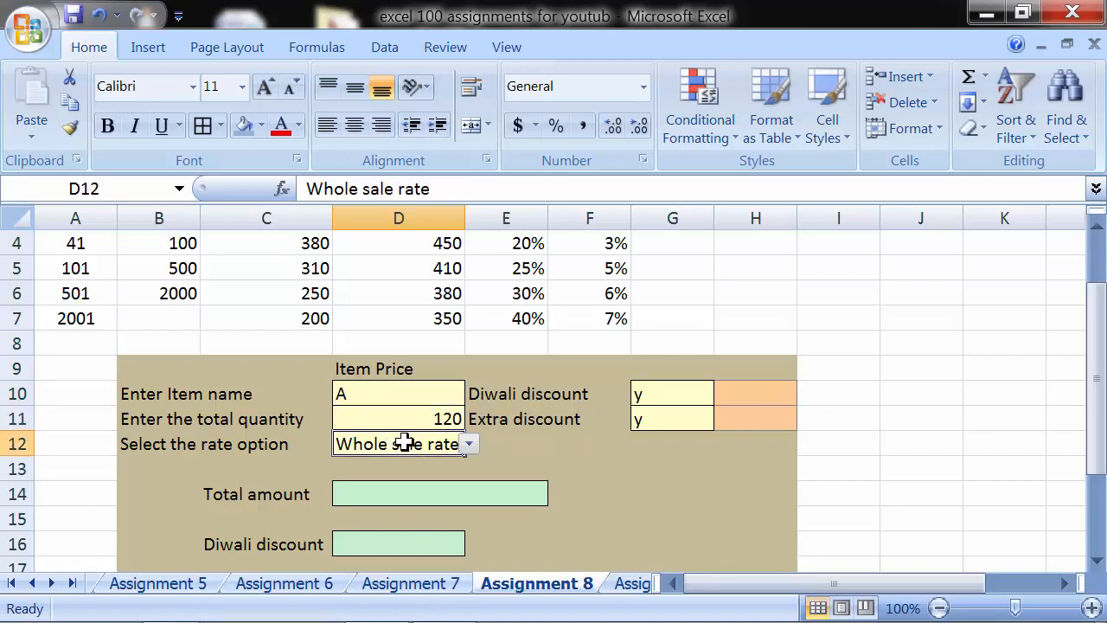
{"action": "left_click", "coordinate": [468, 443]}
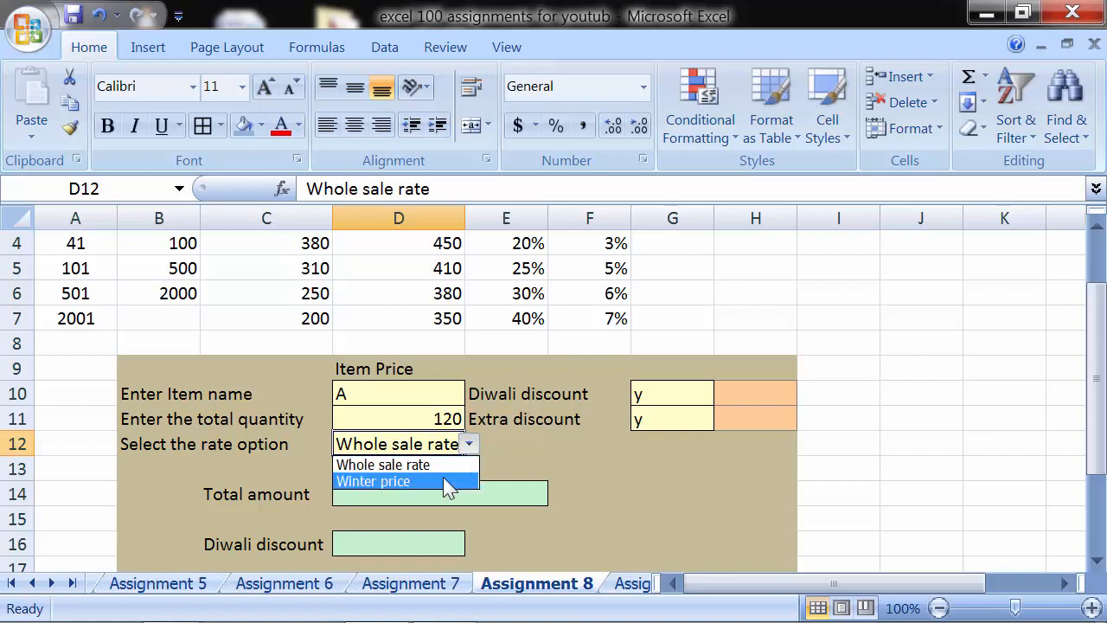
{"action": "left_click", "coordinate": [443, 480]}
{"action": "left_click", "coordinate": [468, 444]}
{"action": "left_click", "coordinate": [452, 465]}
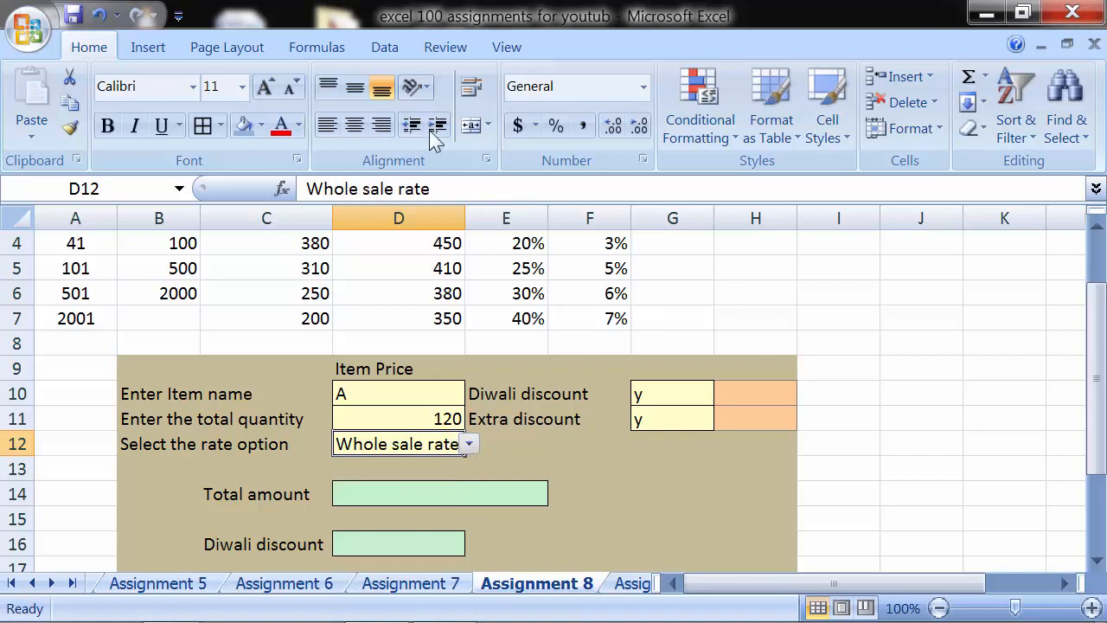
{"action": "left_click", "coordinate": [468, 458]}
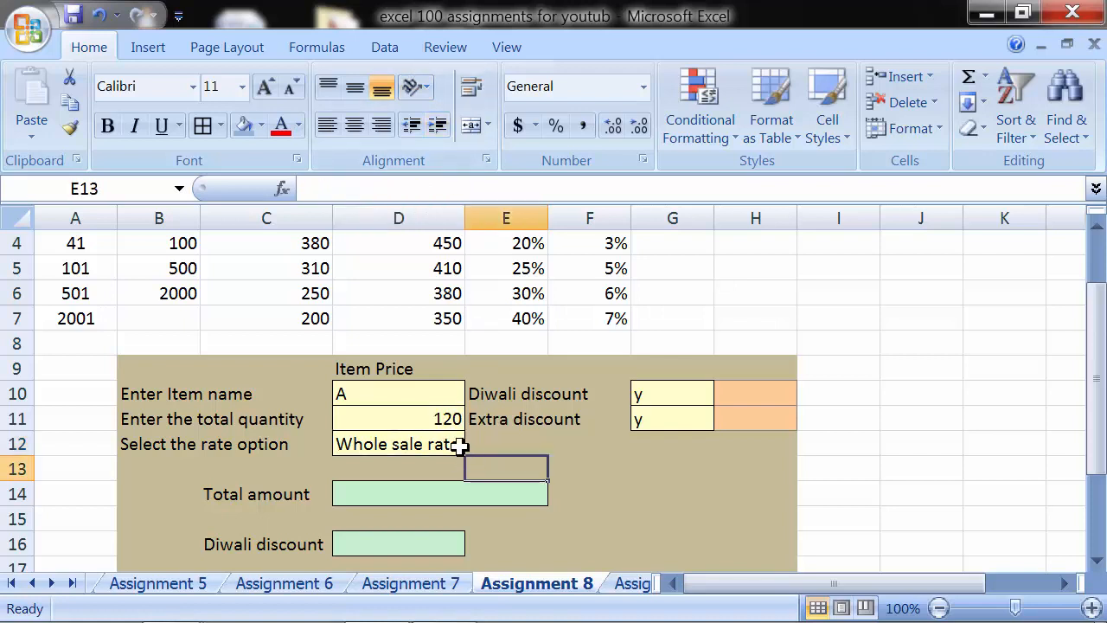
{"action": "left_click", "coordinate": [453, 445]}
Begin an IF formula in H10 for the Diwali discount, testing with EXACT whether G10 matches "y".
{"action": "left_click", "coordinate": [648, 398]}
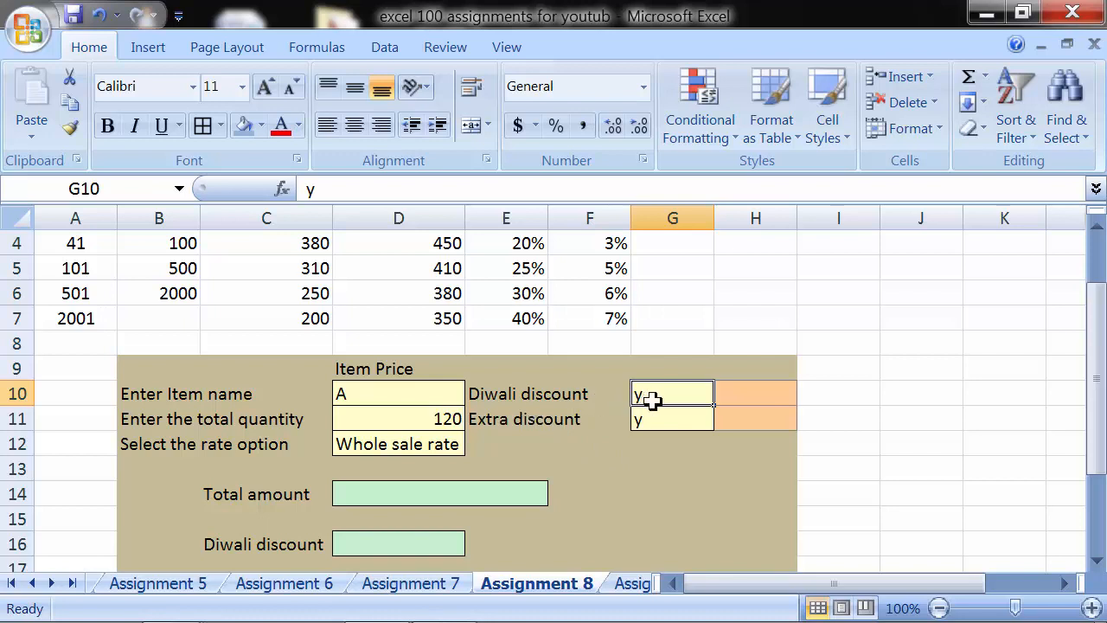
{"action": "left_click", "coordinate": [756, 393]}
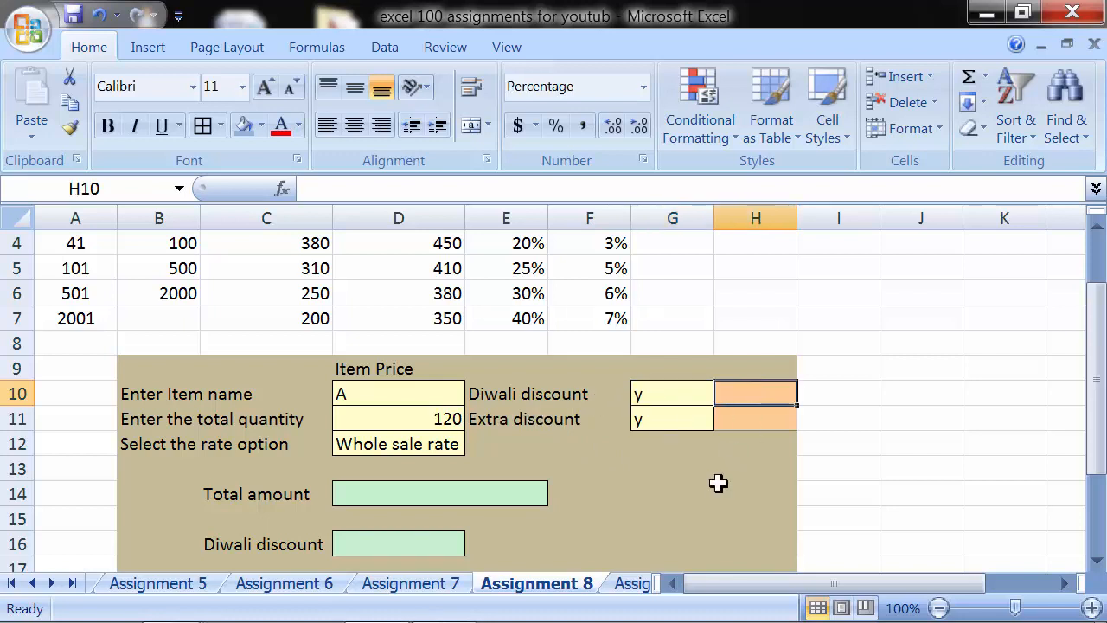
{"action": "type", "text": "="}
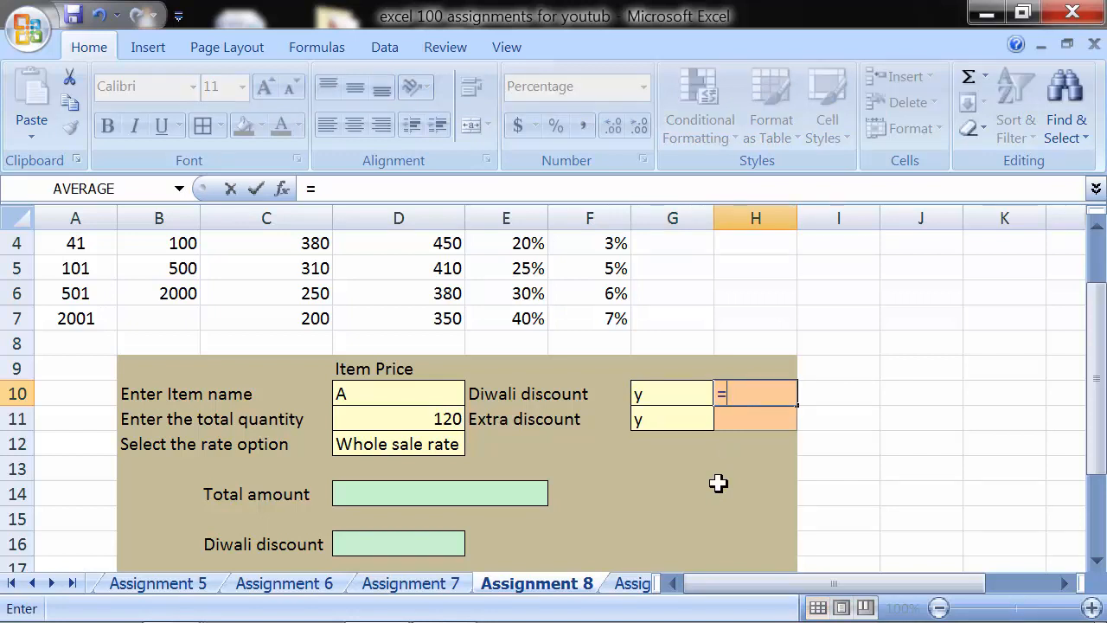
{"action": "type", "text": "if("}
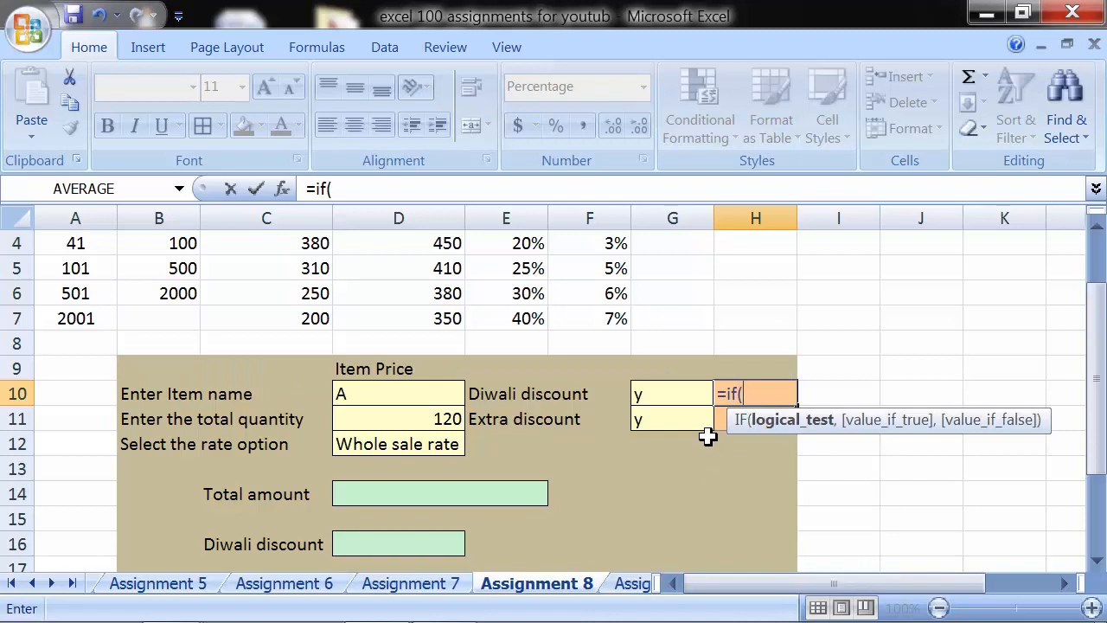
{"action": "type", "text": "ex"}
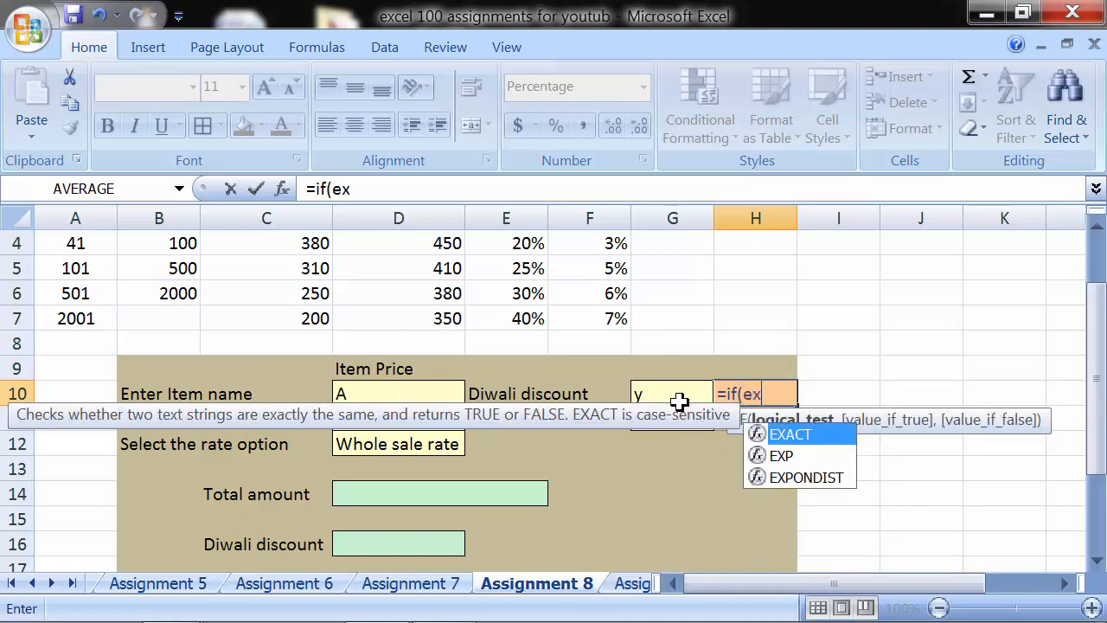
{"action": "key", "text": "Tab"}
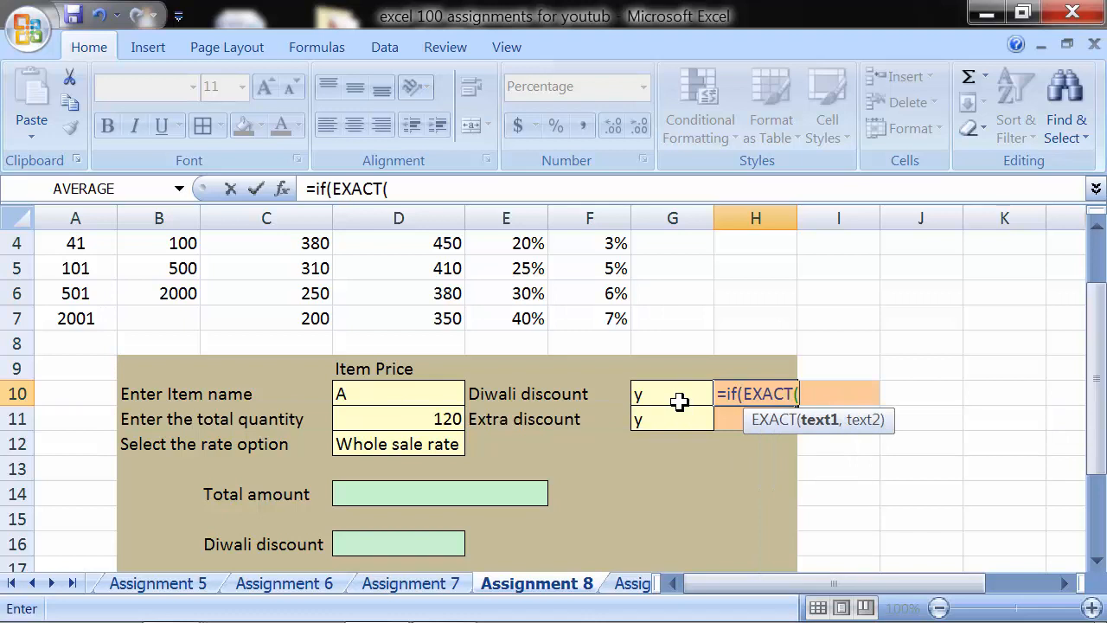
{"action": "left_click", "coordinate": [680, 401]}
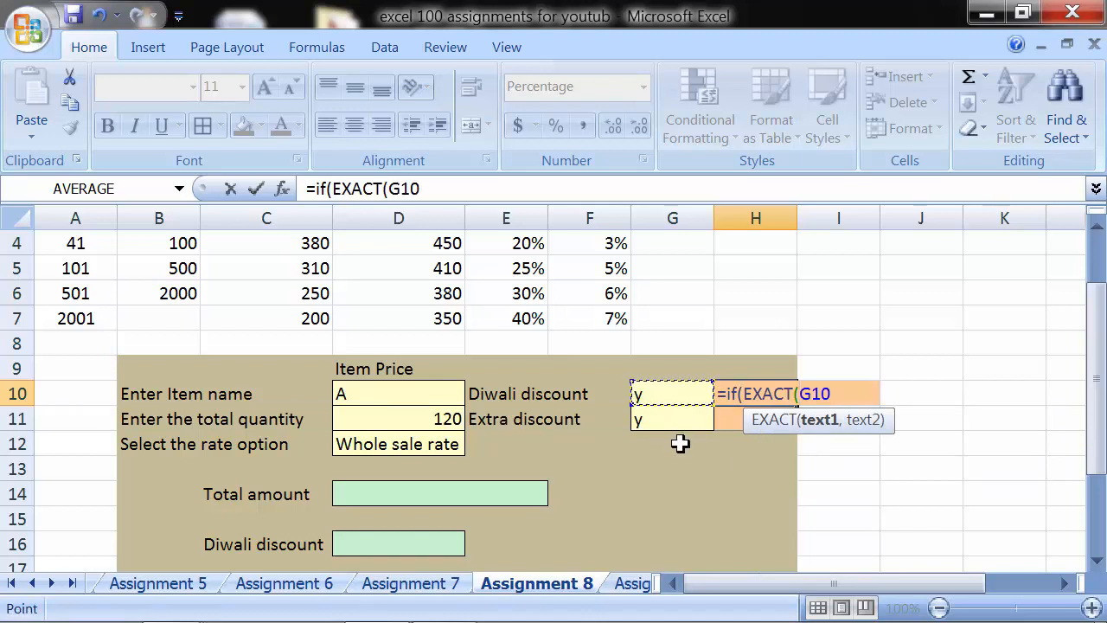
{"action": "type", "text": ","}
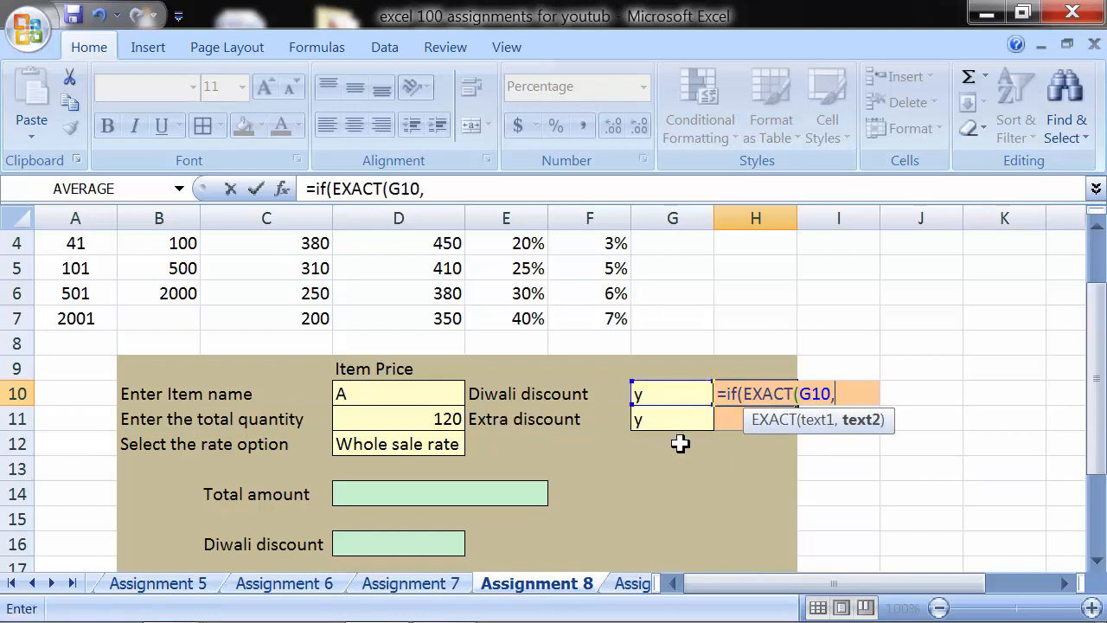
{"action": "type", "text": "\"y\","}
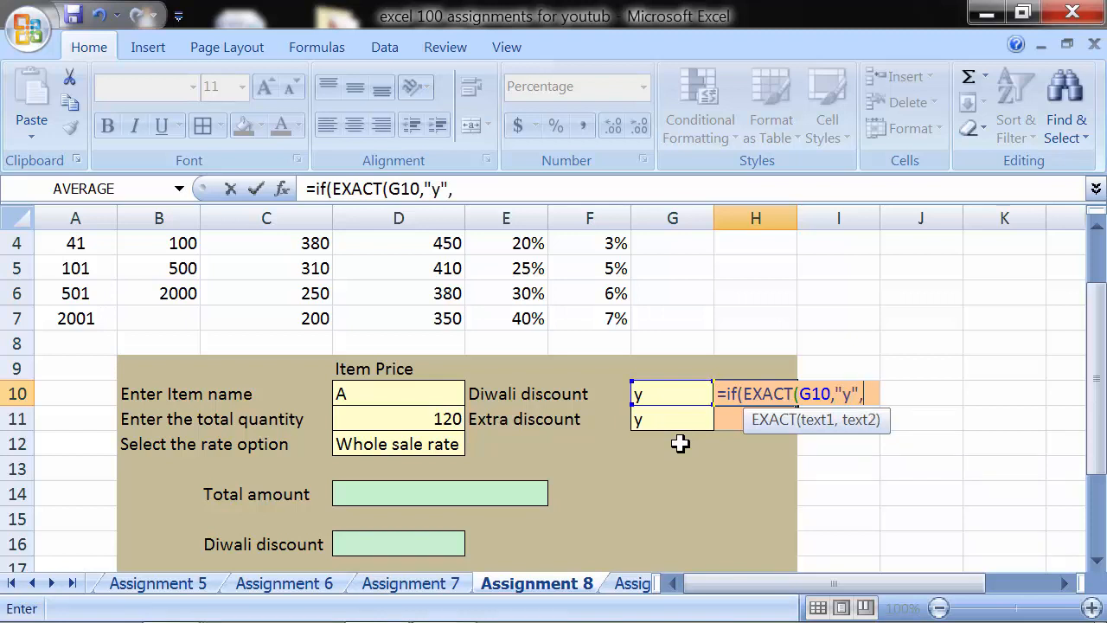
{"action": "key", "text": "BackSpace"}
{"action": "type", "text": ")"}
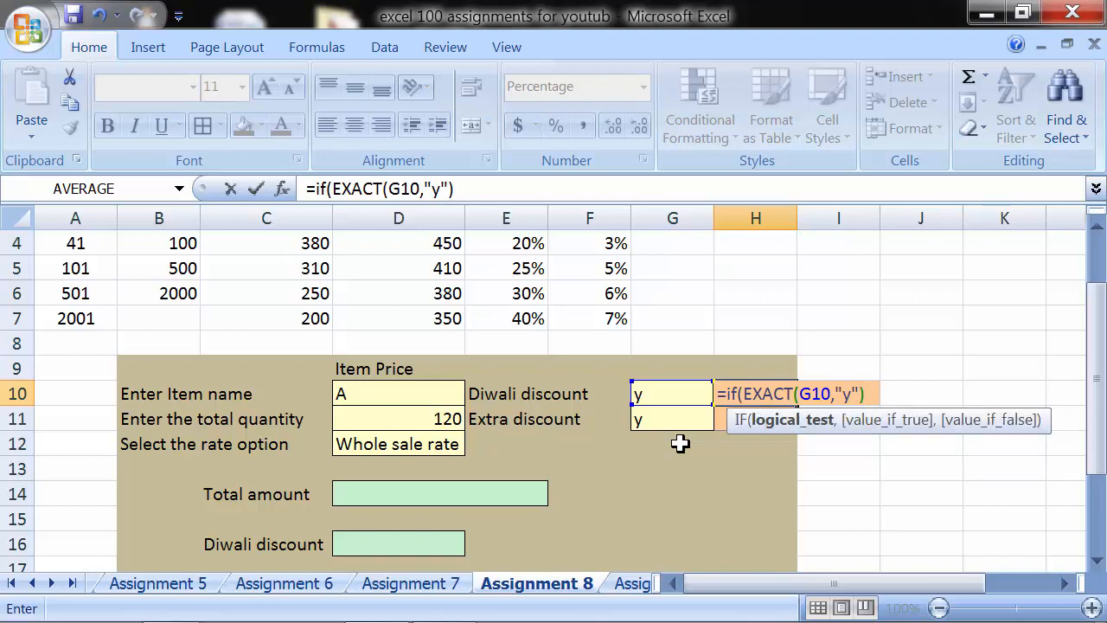
Complete the IF condition in H10 by comparing the EXACT result with TRUE.
{"action": "type", "text": "=tr"}
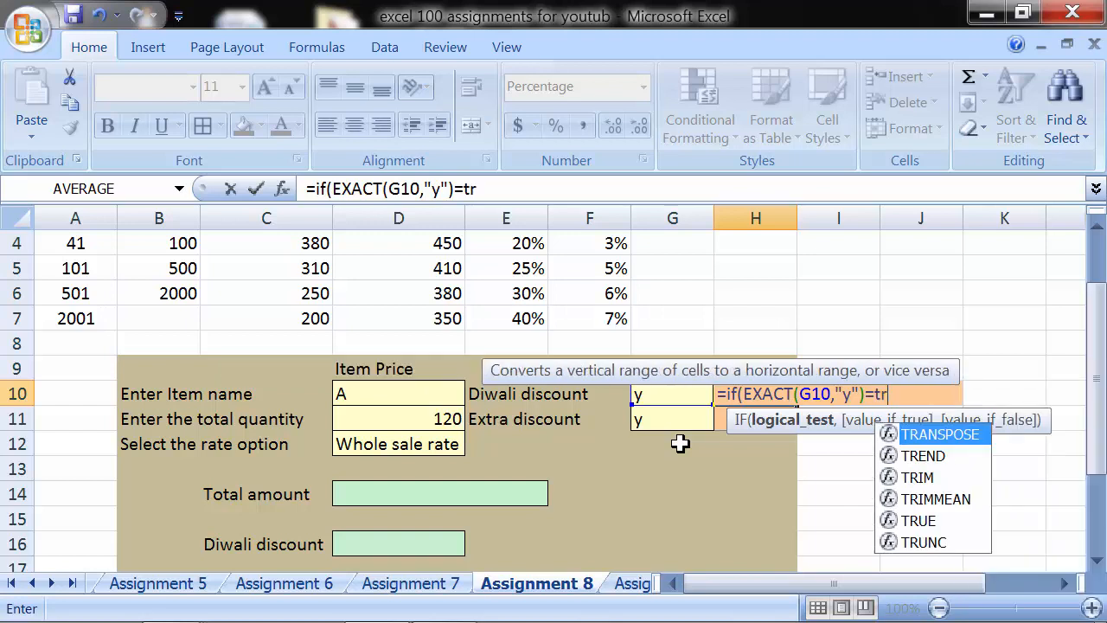
{"action": "key", "text": "Down"}
{"action": "key", "text": "Down"}
{"action": "key", "text": "Down"}
{"action": "key", "text": "Down"}
{"action": "key", "text": "Tab"}
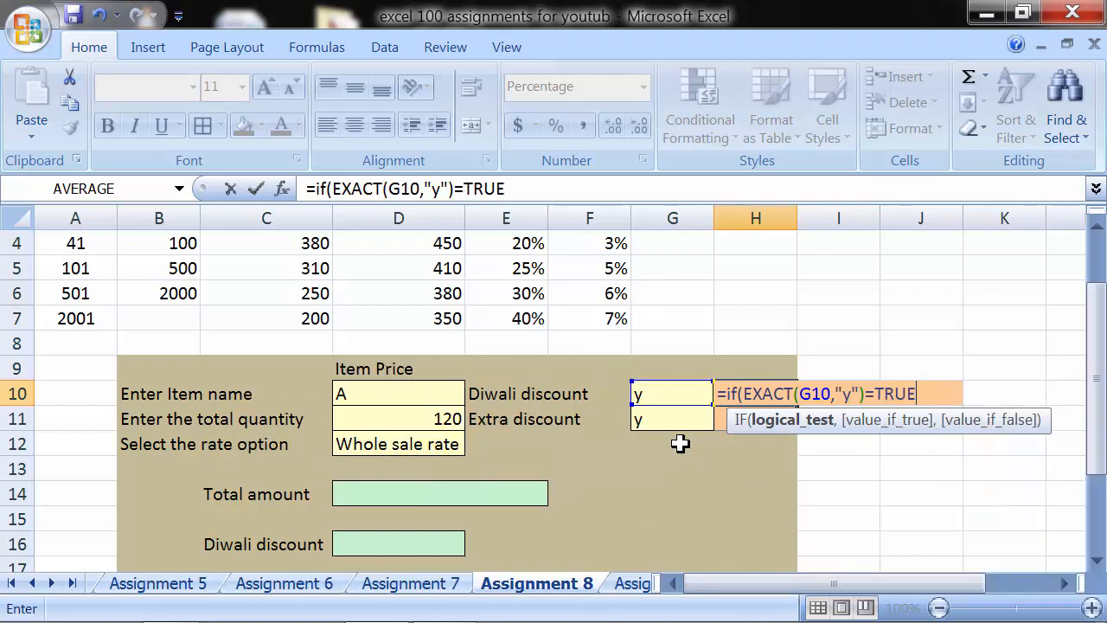
{"action": "type", "text": ","}
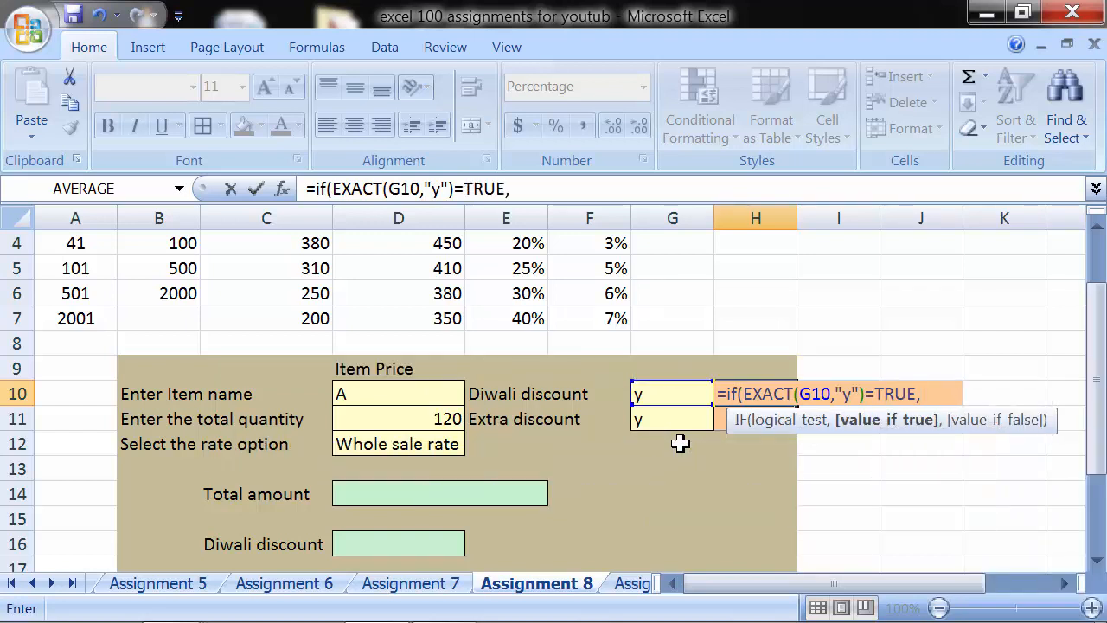
Add LOOKUP(D11,A2:E7) as the value-if-true argument of the H10 formula.
{"action": "type", "text": "\""}
{"action": "key", "text": "BackSpace"}
{"action": "type", "text": "lookup"}
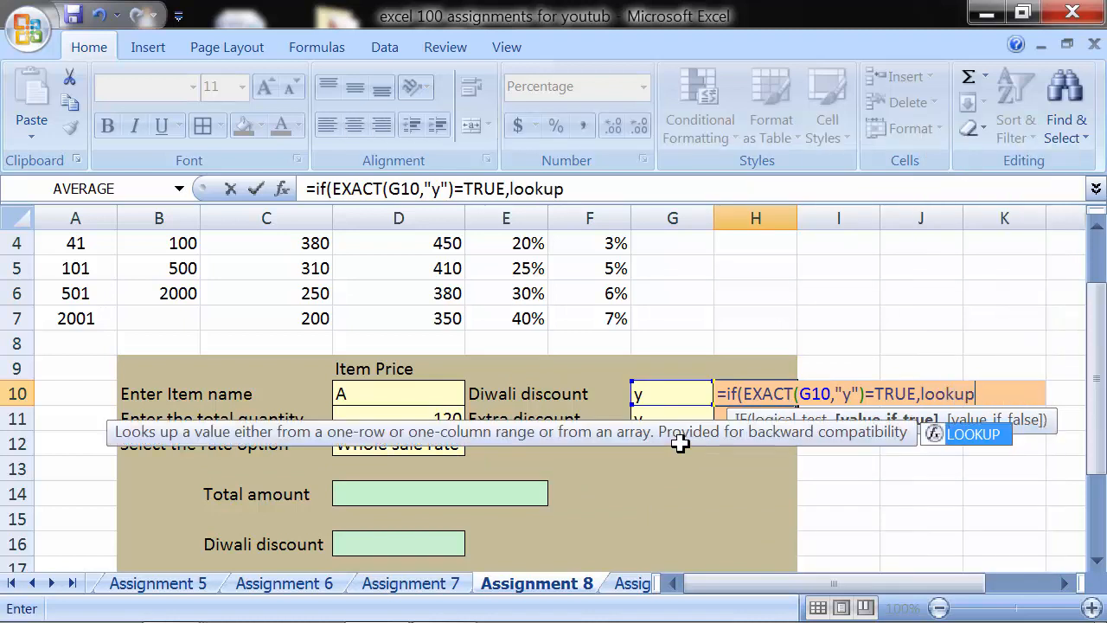
{"action": "type", "text": "("}
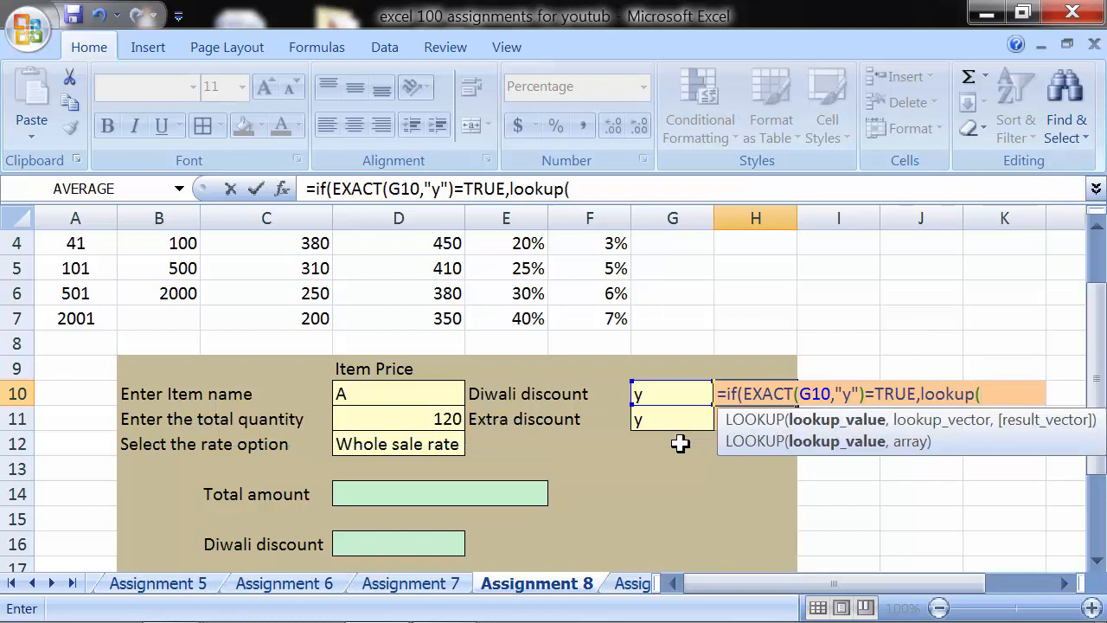
{"action": "left_click", "coordinate": [411, 417]}
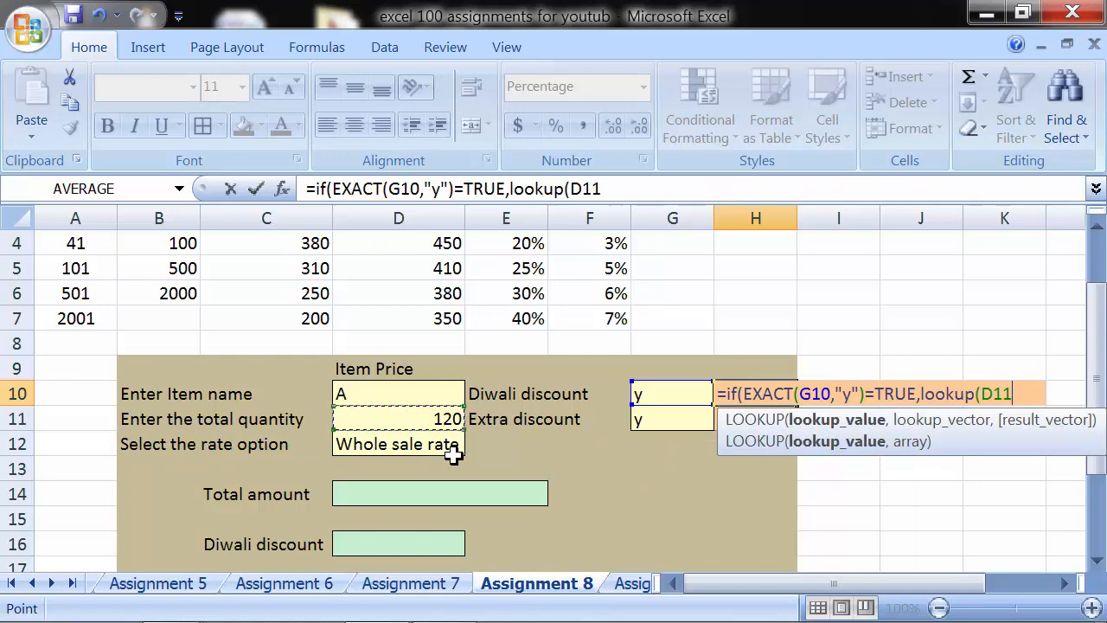
{"action": "type", "text": ","}
{"action": "scroll", "coordinate": [341, 419], "scroll_direction": "up", "scroll_amount": 1}
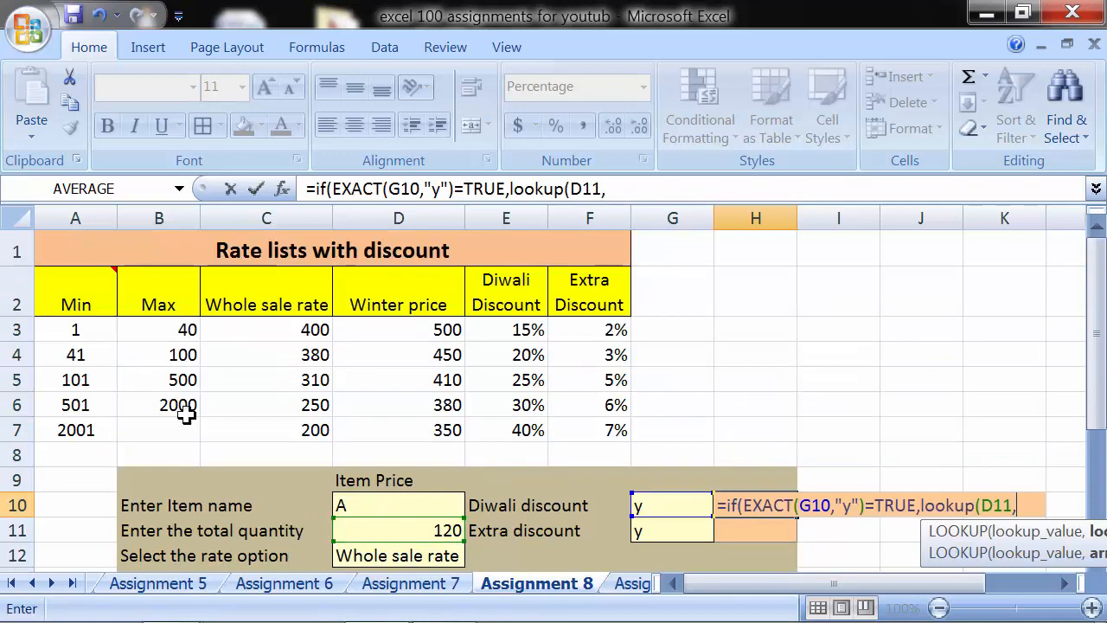
{"action": "left_click_drag", "start_coordinate": [69, 313], "coordinate": [452, 459]}
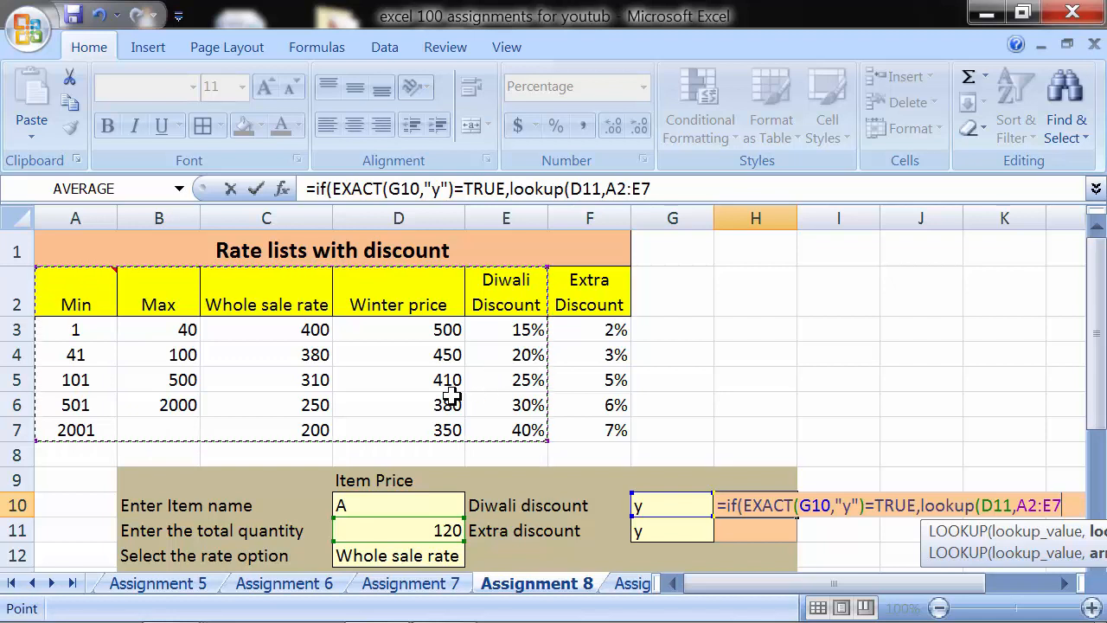
{"action": "type", "text": ")"}
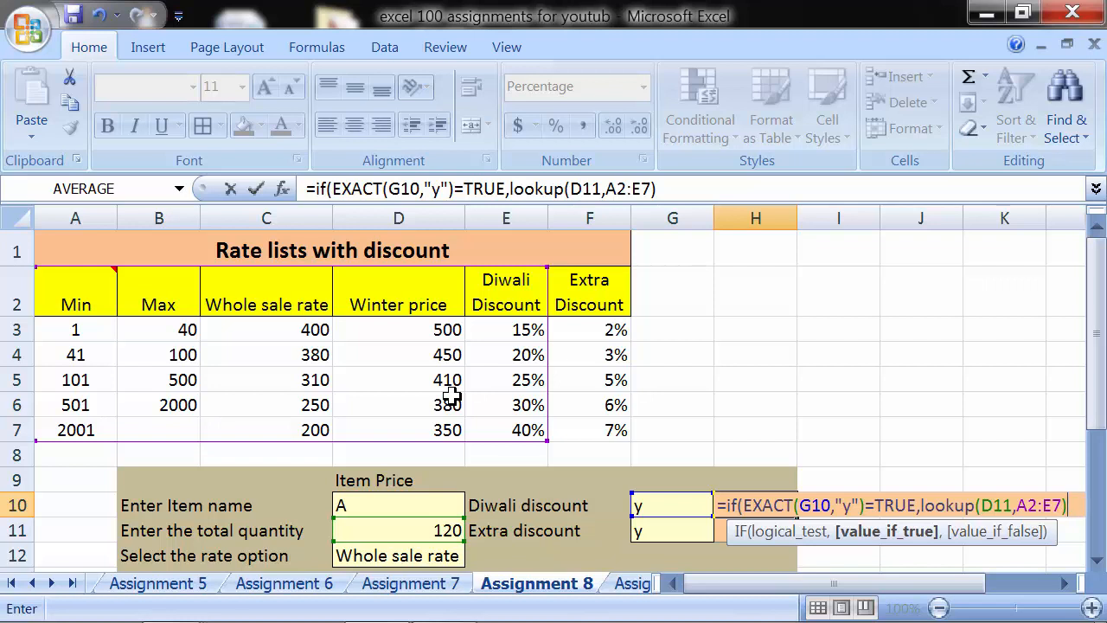
Set "no discount" as the value-if-false argument and enter the finished formula in H10.
{"action": "type", "text": ",\""}
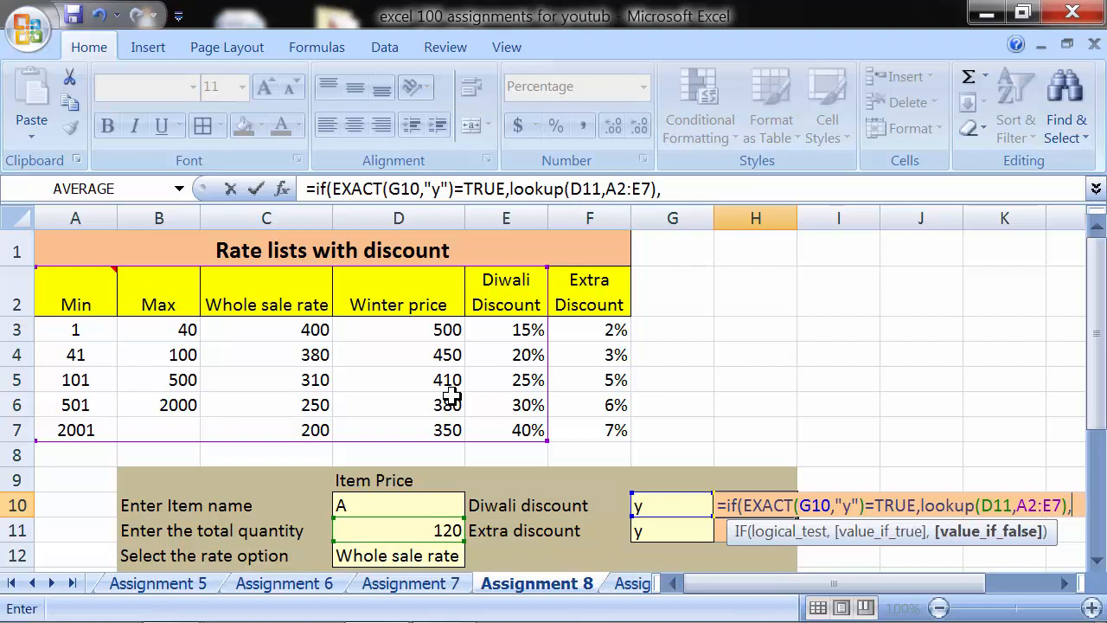
{"action": "type", "text": "no"}
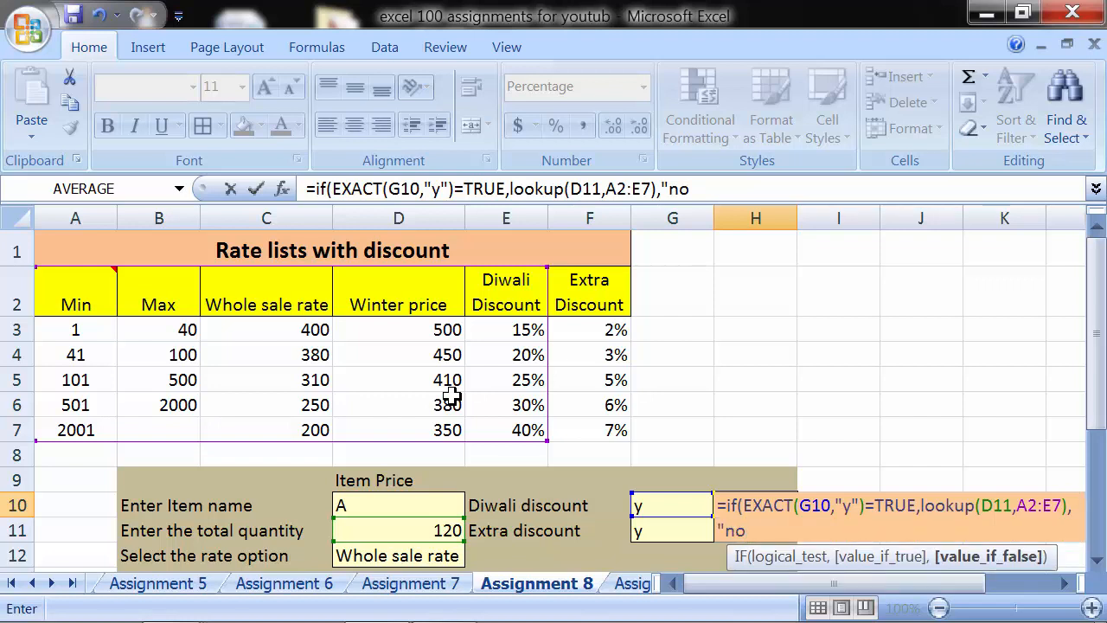
{"action": "type", "text": " discount"}
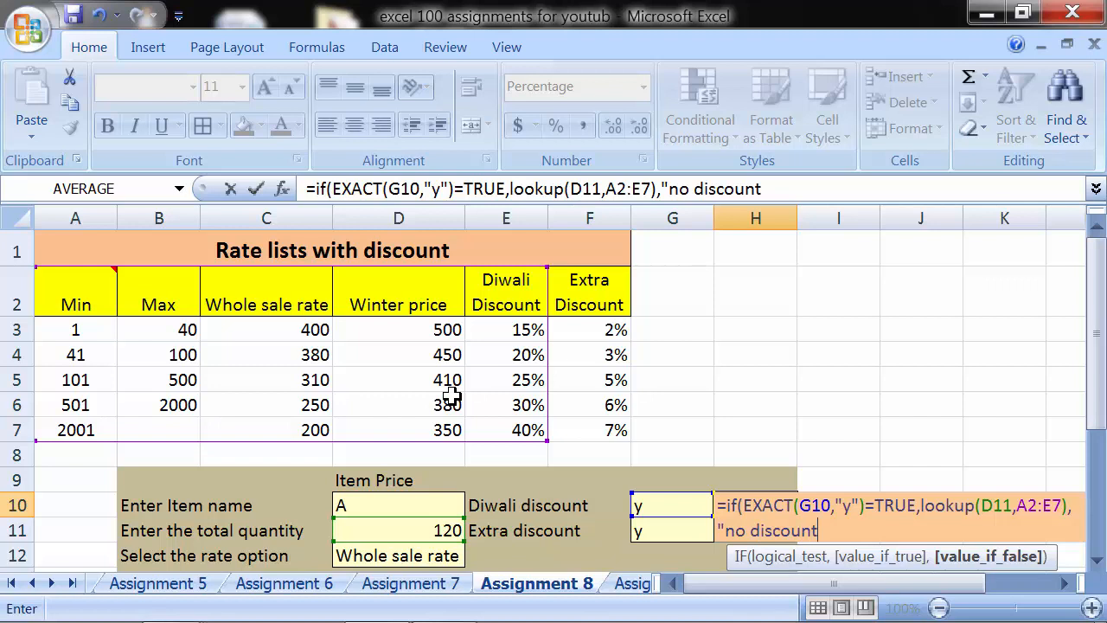
{"action": "type", "text": "\")"}
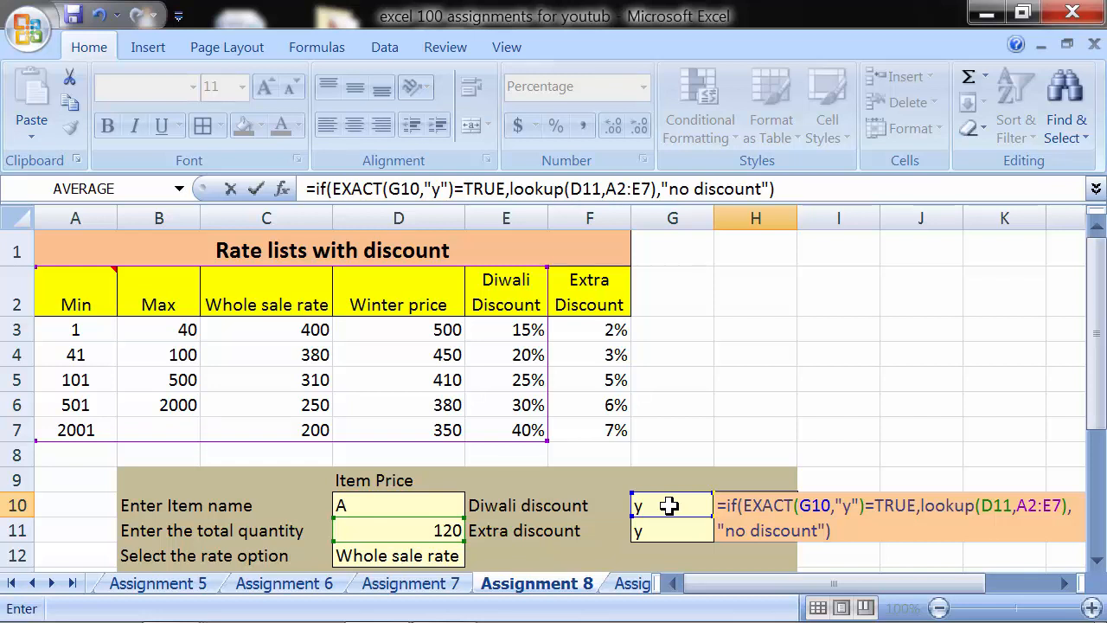
{"action": "left_click_drag", "start_coordinate": [717, 530], "coordinate": [830, 527]}
{"action": "left_click", "coordinate": [850, 527]}
{"action": "left_click_drag", "start_coordinate": [770, 188], "coordinate": [257, 181]}
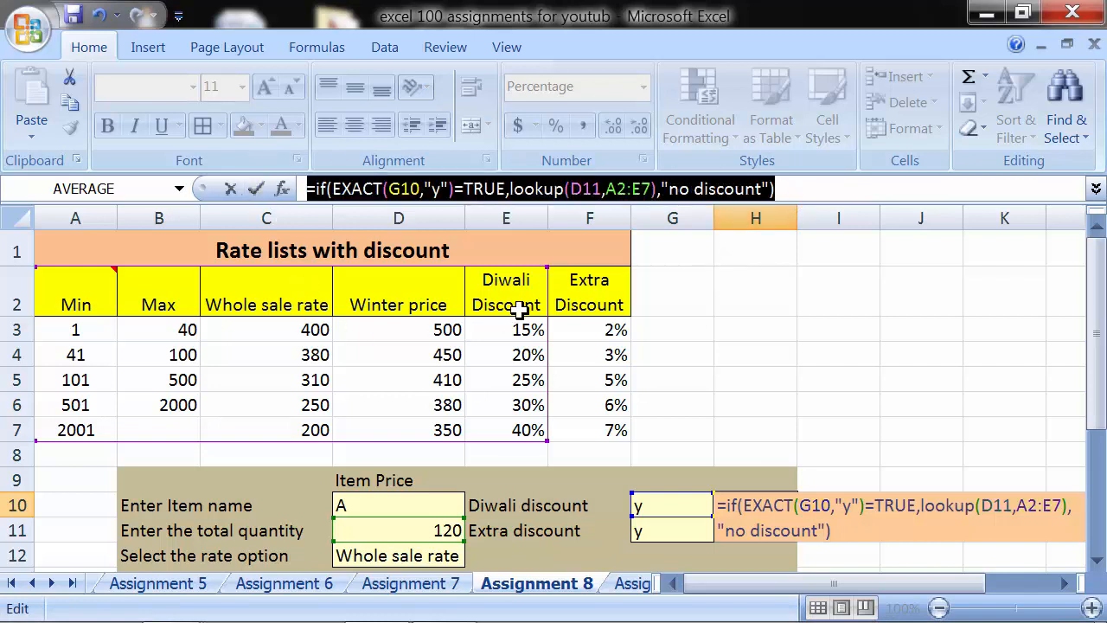
{"action": "key", "text": "Return"}
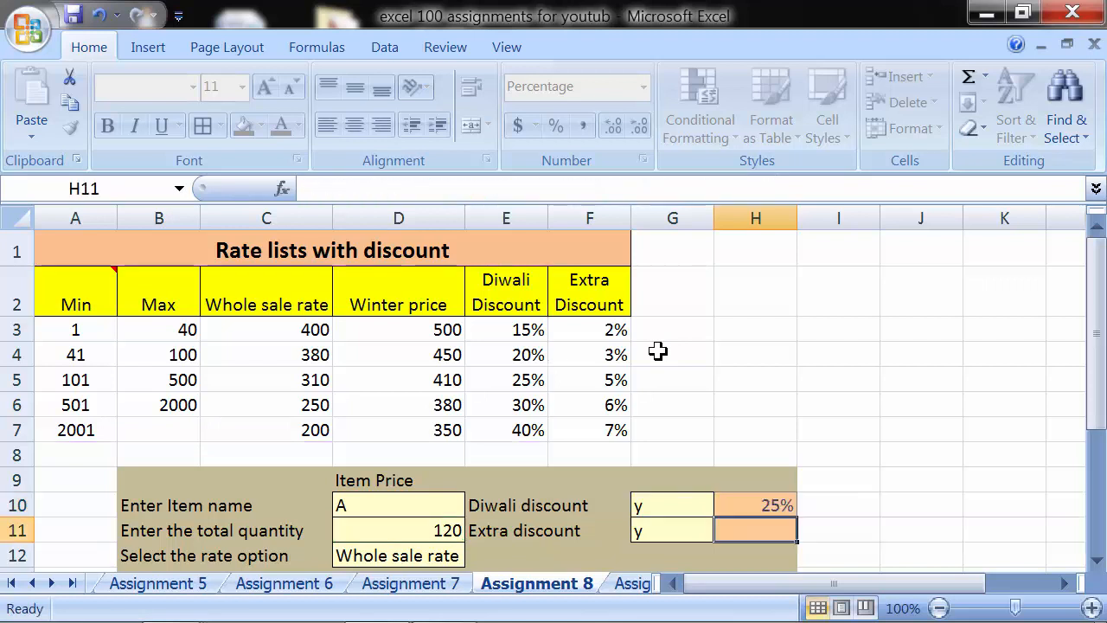
Check the H10 Diwali discount against the total quantity in D11 and the 101–500 slab in the rate list.
{"action": "left_click", "coordinate": [719, 505]}
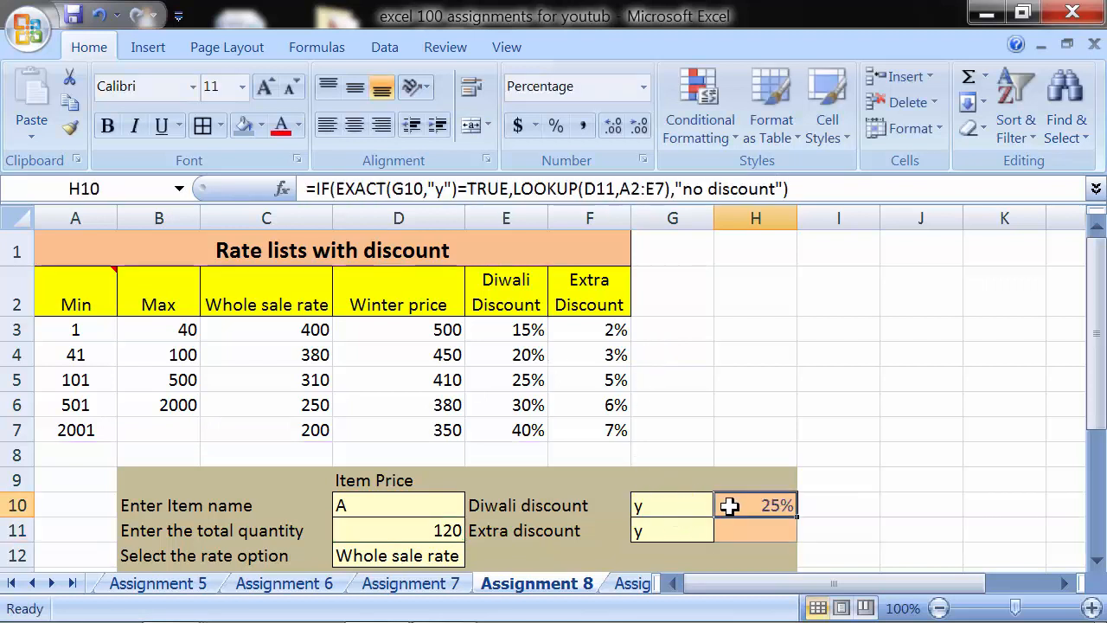
{"action": "left_click", "coordinate": [420, 531]}
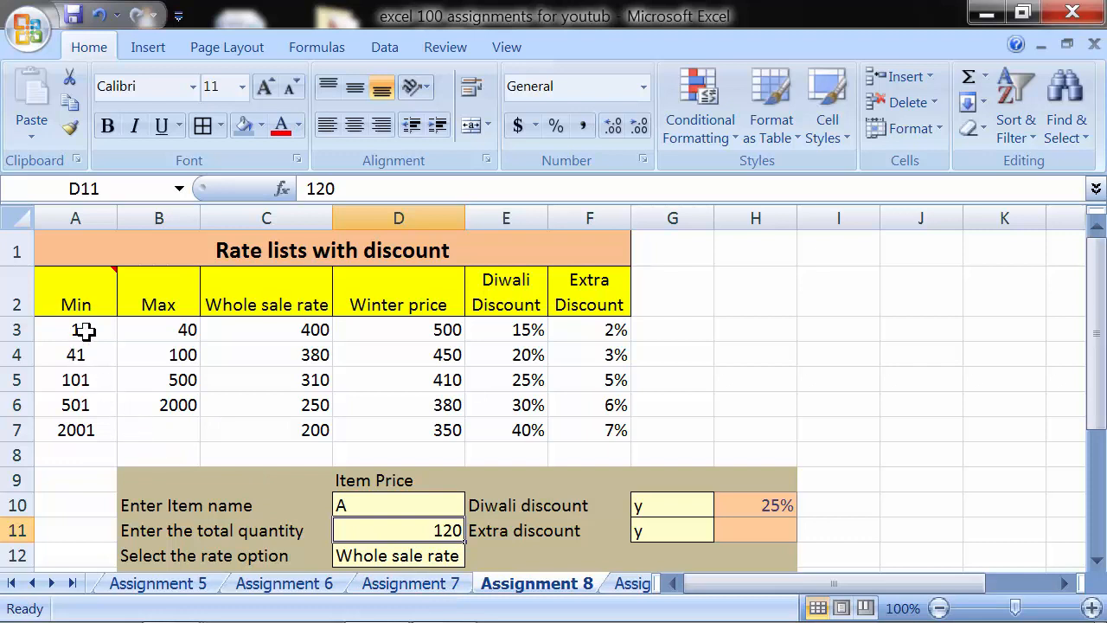
{"action": "left_click_drag", "start_coordinate": [84, 306], "coordinate": [527, 426]}
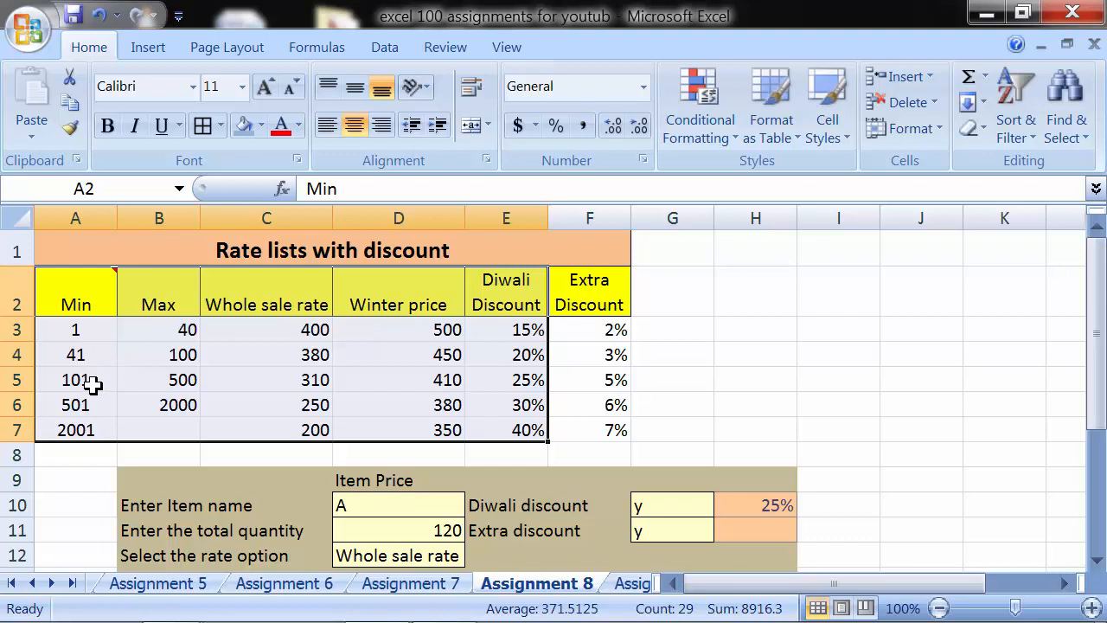
{"action": "left_click", "coordinate": [92, 386]}
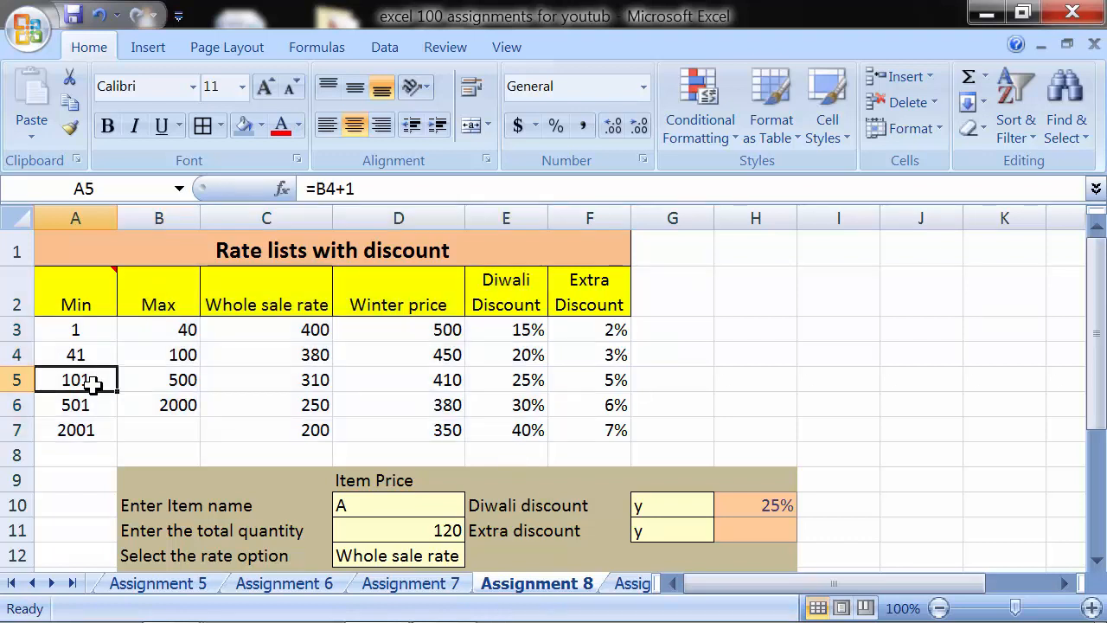
{"action": "left_click_drag", "start_coordinate": [92, 331], "coordinate": [93, 385]}
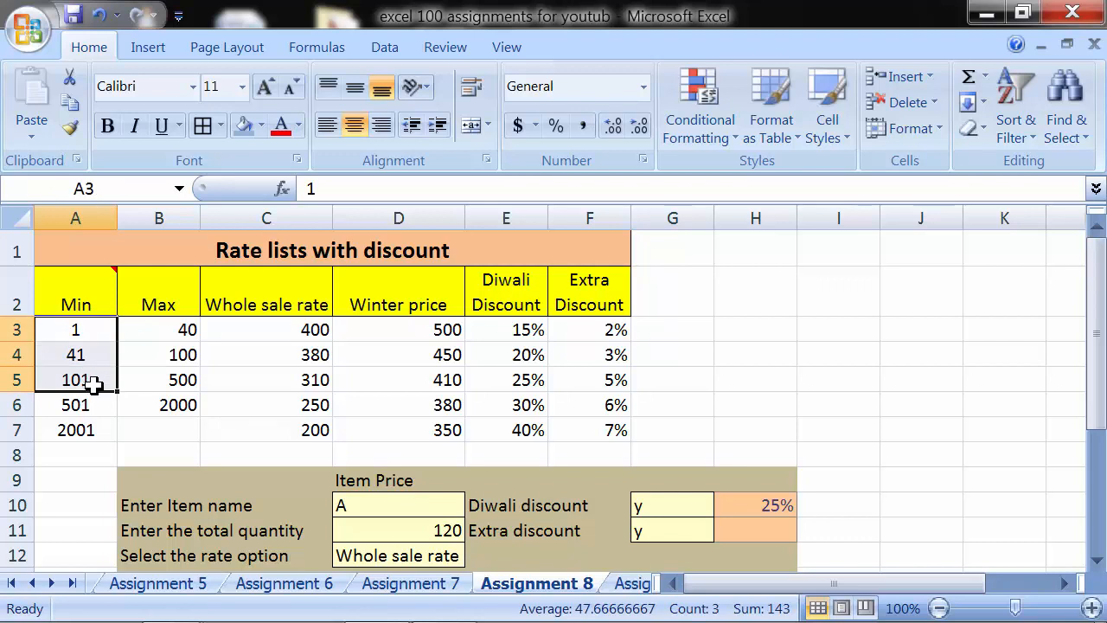
{"action": "left_click", "coordinate": [93, 385]}
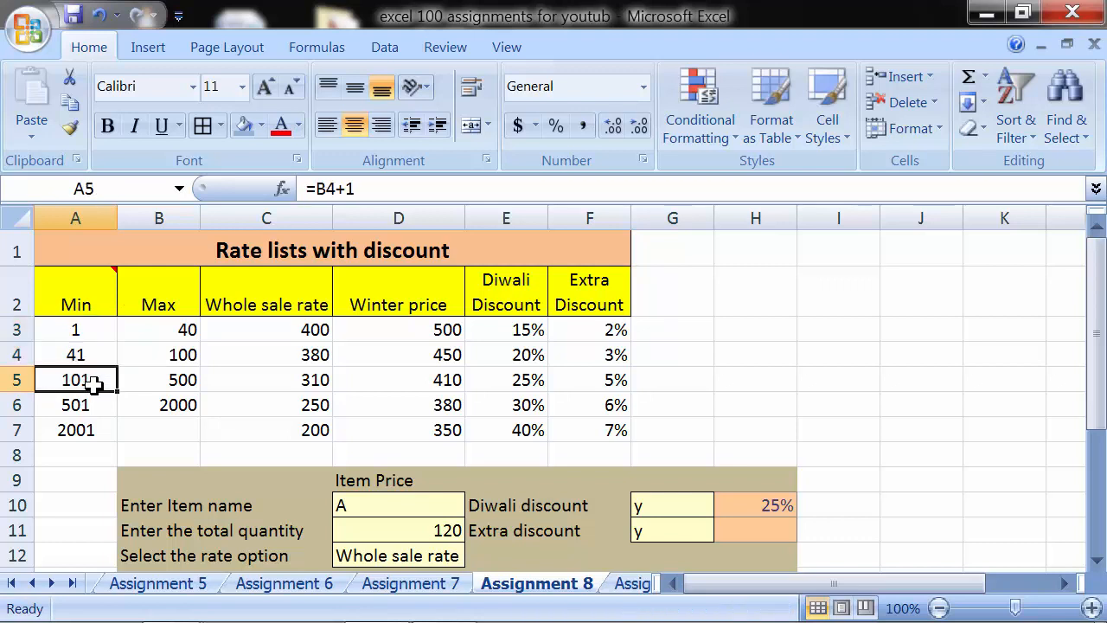
{"action": "left_click", "coordinate": [536, 380]}
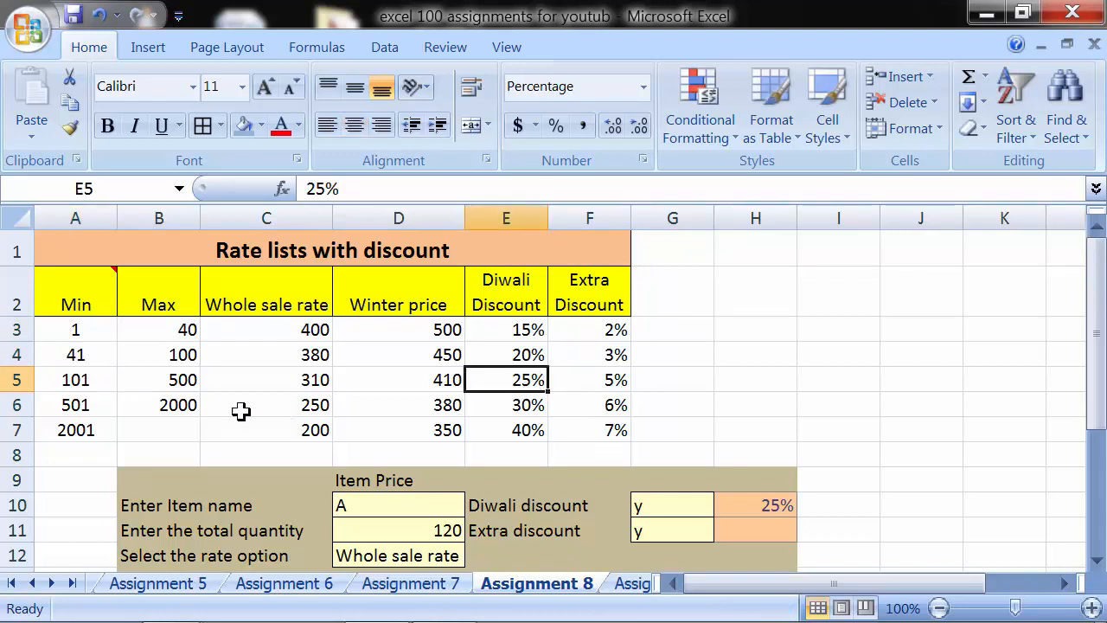
{"action": "left_click", "coordinate": [97, 384]}
{"action": "left_click", "coordinate": [178, 384]}
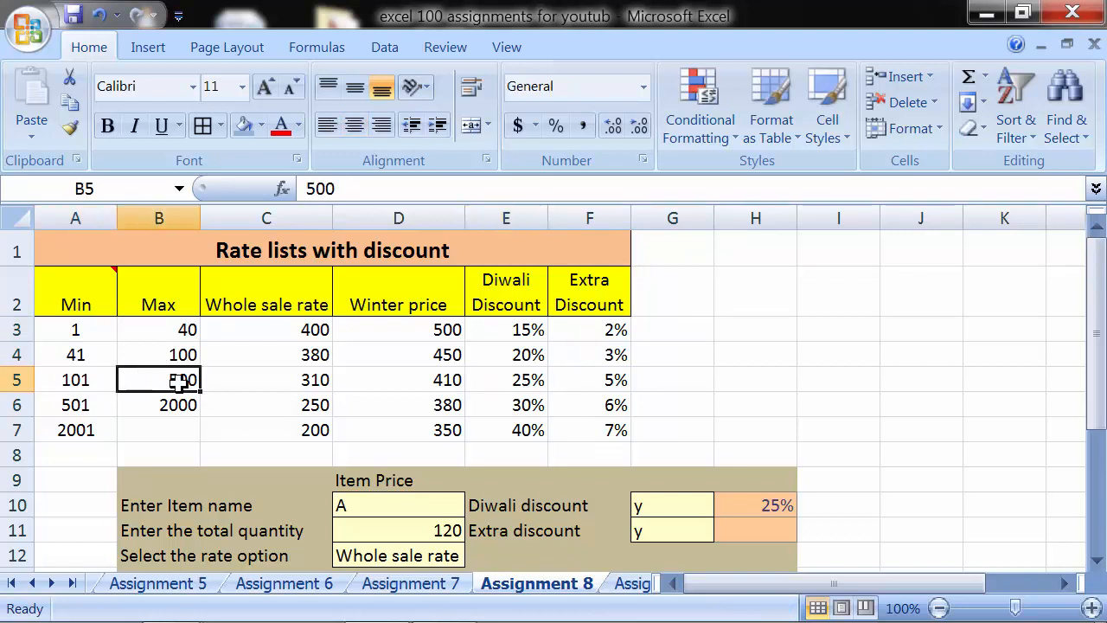
{"action": "left_click", "coordinate": [519, 385]}
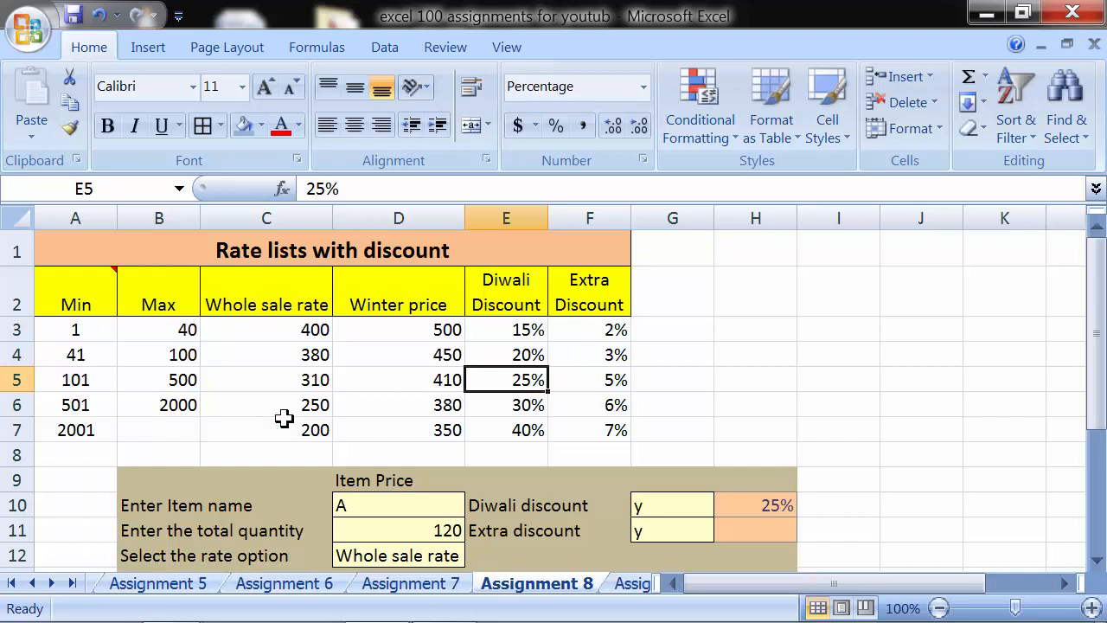
{"action": "left_click", "coordinate": [724, 529]}
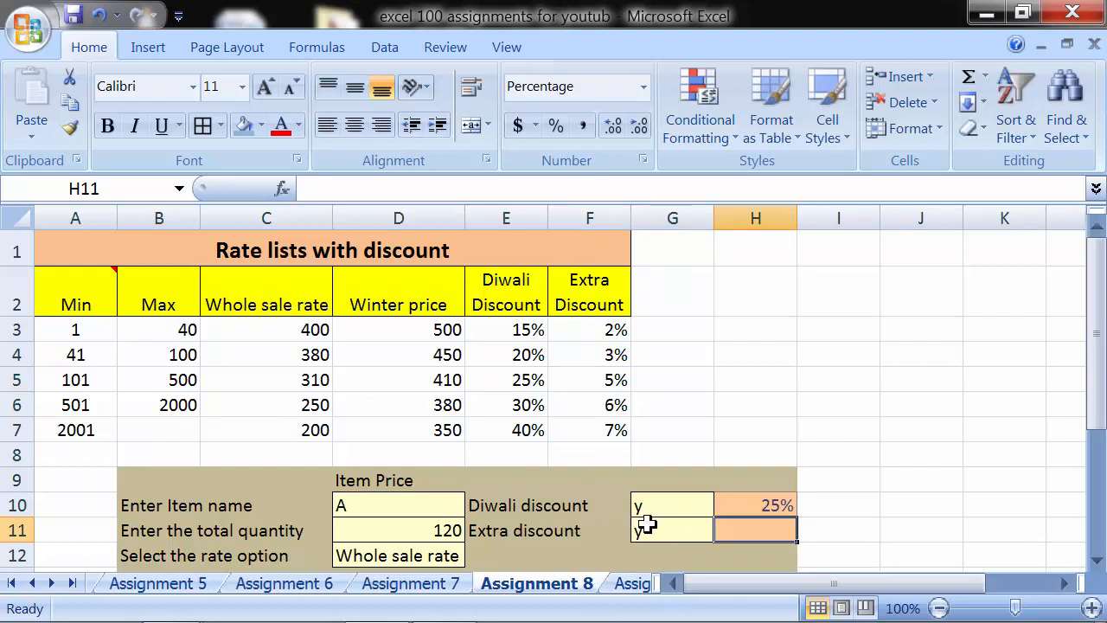
Start the Extra discount formula in H11 with IF and a nested EXACT function.
{"action": "left_click", "coordinate": [647, 530]}
{"action": "left_click", "coordinate": [723, 531]}
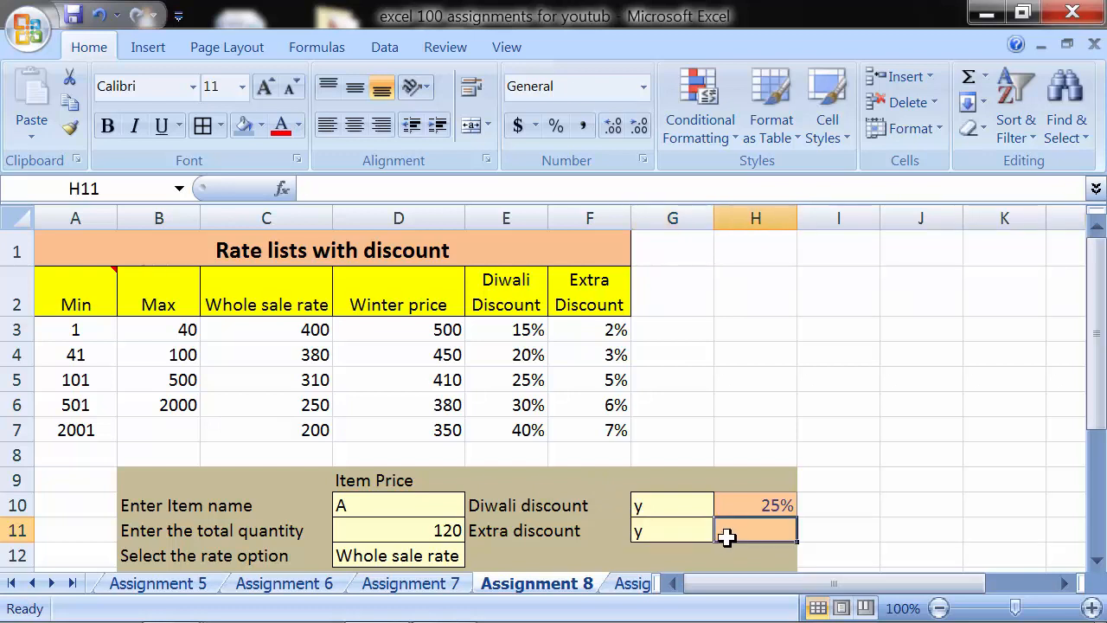
{"action": "type", "text": "="}
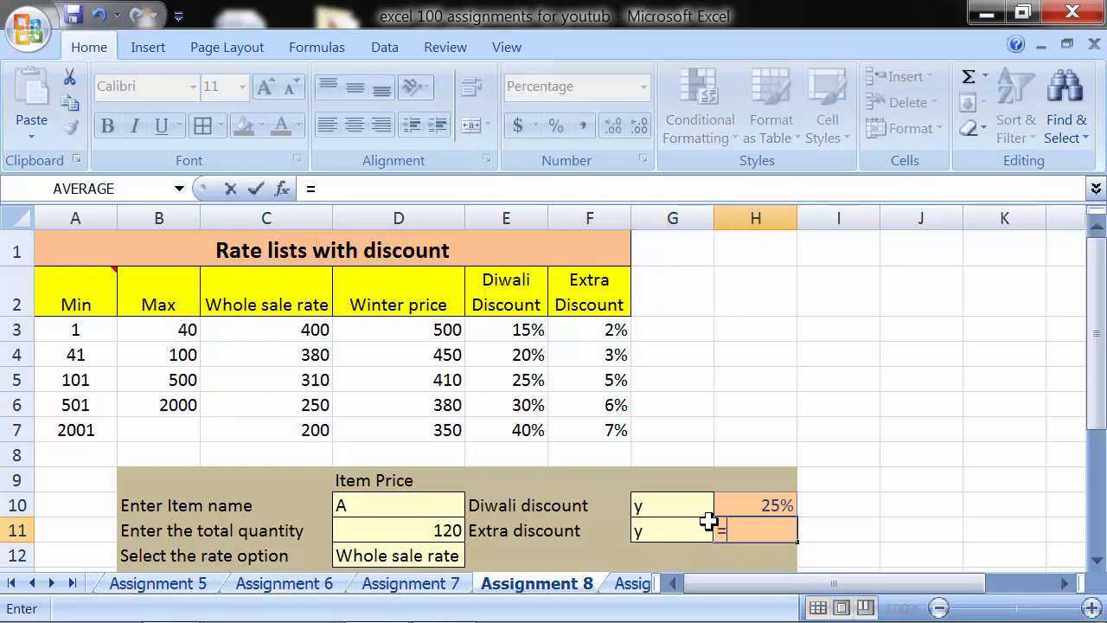
{"action": "type", "text": "if("}
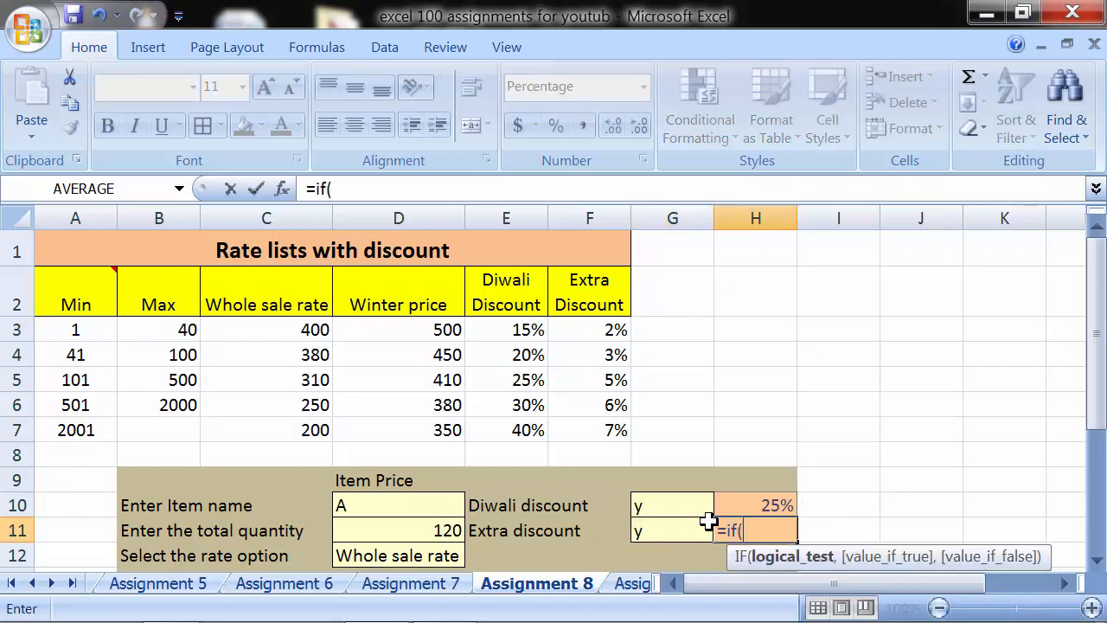
{"action": "type", "text": "e"}
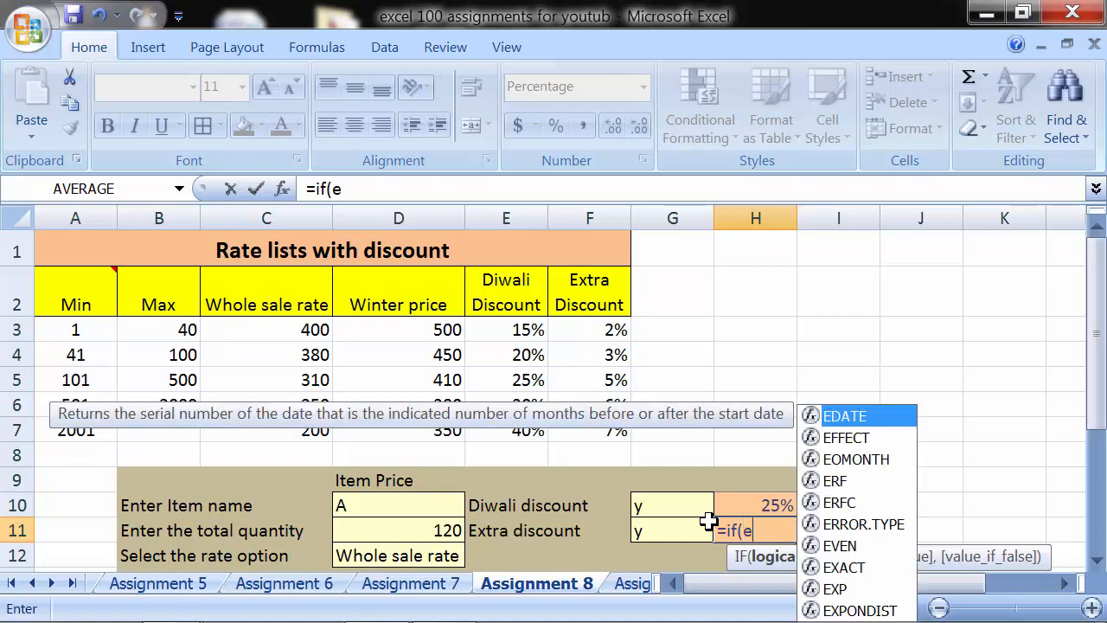
{"action": "key", "text": "Down"}
{"action": "key", "text": "Down"}
{"action": "key", "text": "Down"}
{"action": "key", "text": "Down"}
{"action": "key", "text": "Down"}
{"action": "key", "text": "Down"}
{"action": "key", "text": "Down"}
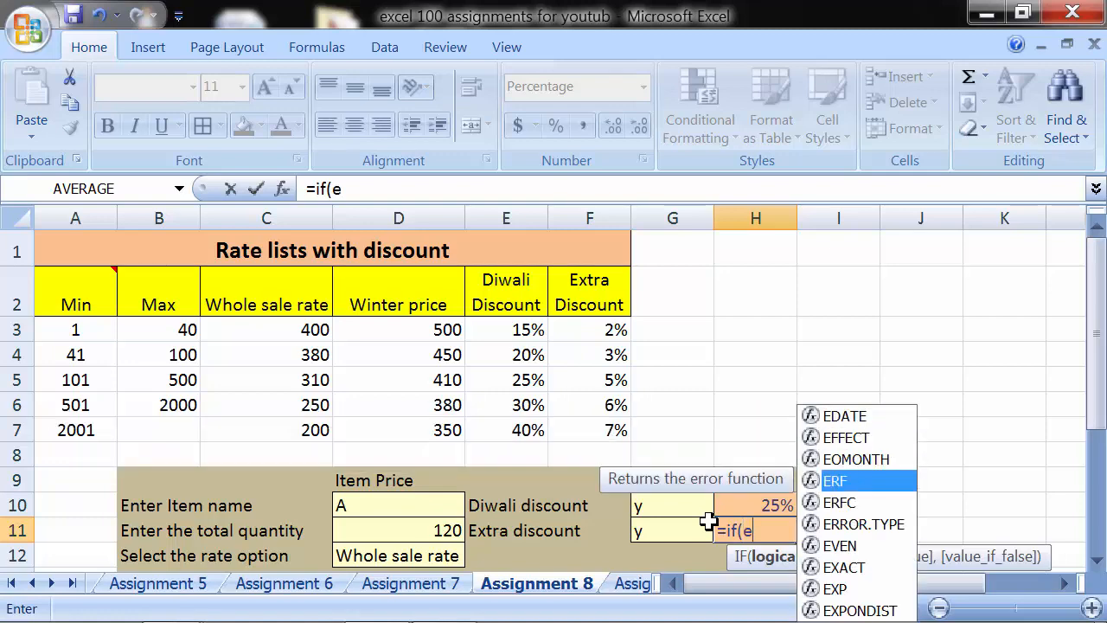
{"action": "key", "text": "Tab"}
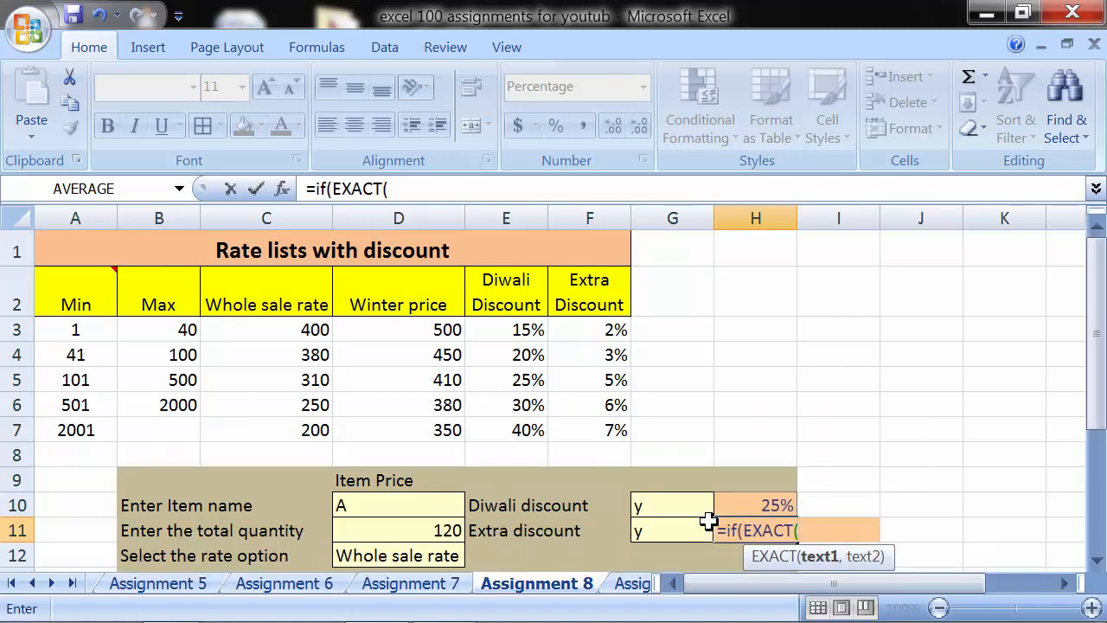
Complete the H11 logical test so EXACT compares G11 with "y" and equals TRUE.
{"action": "left_click", "coordinate": [690, 536]}
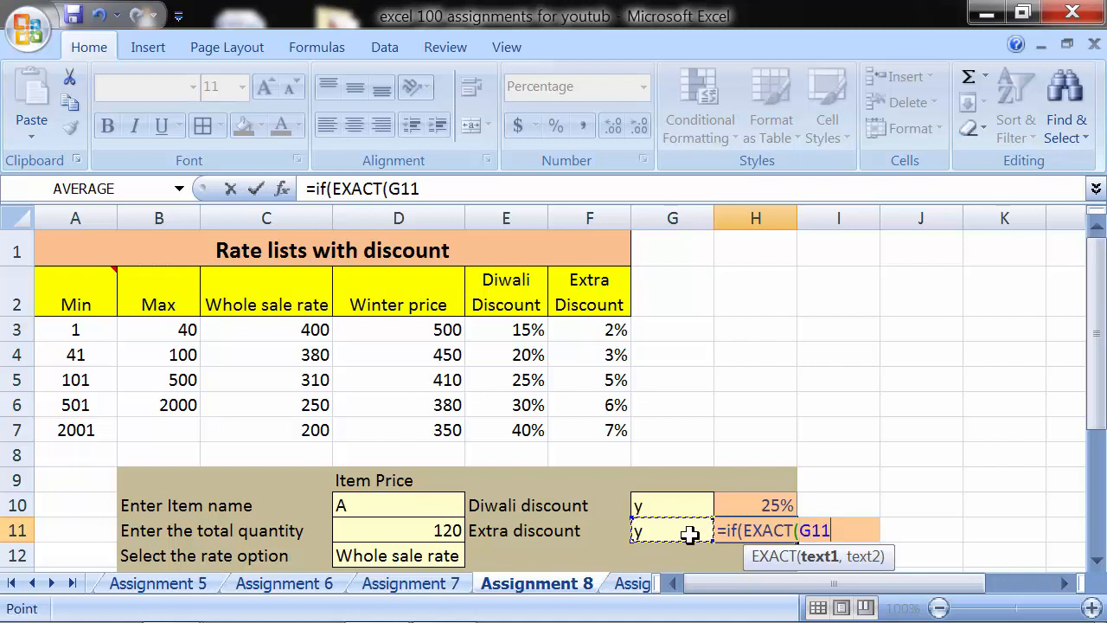
{"action": "type", "text": ",\"y"}
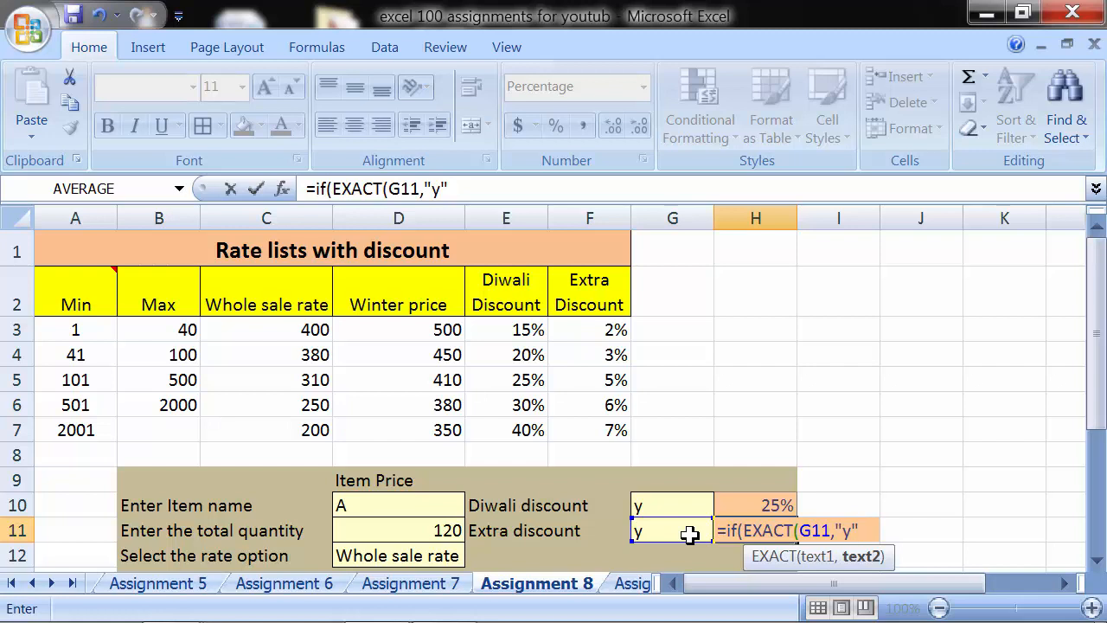
{"action": "type", "text": "\")="}
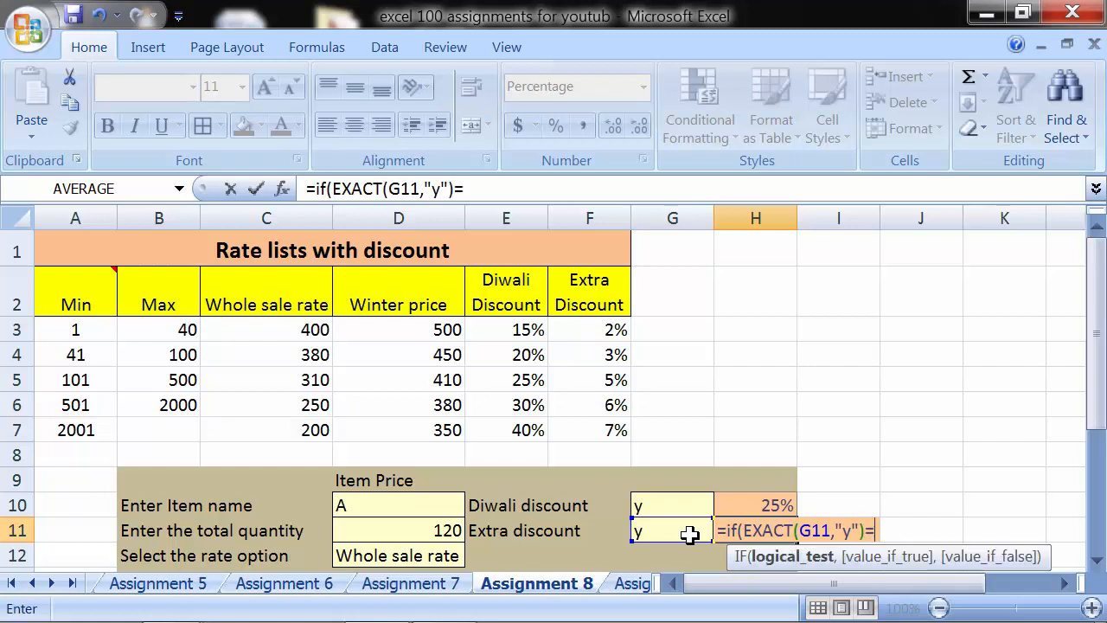
{"action": "type", "text": "tru"}
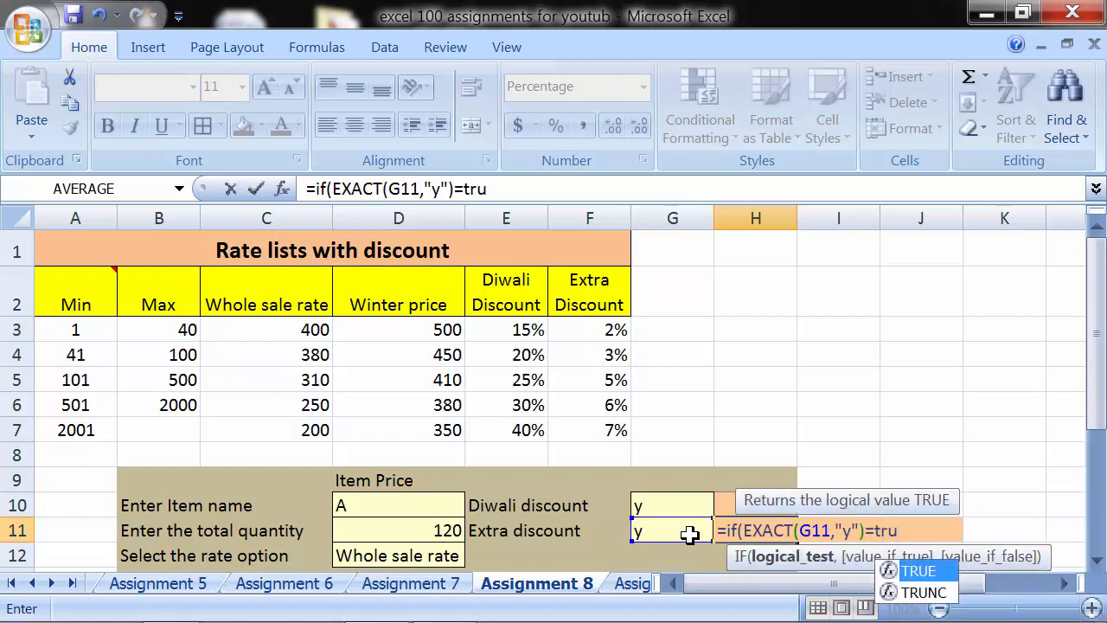
{"action": "key", "text": "Tab"}
{"action": "type", "text": ","}
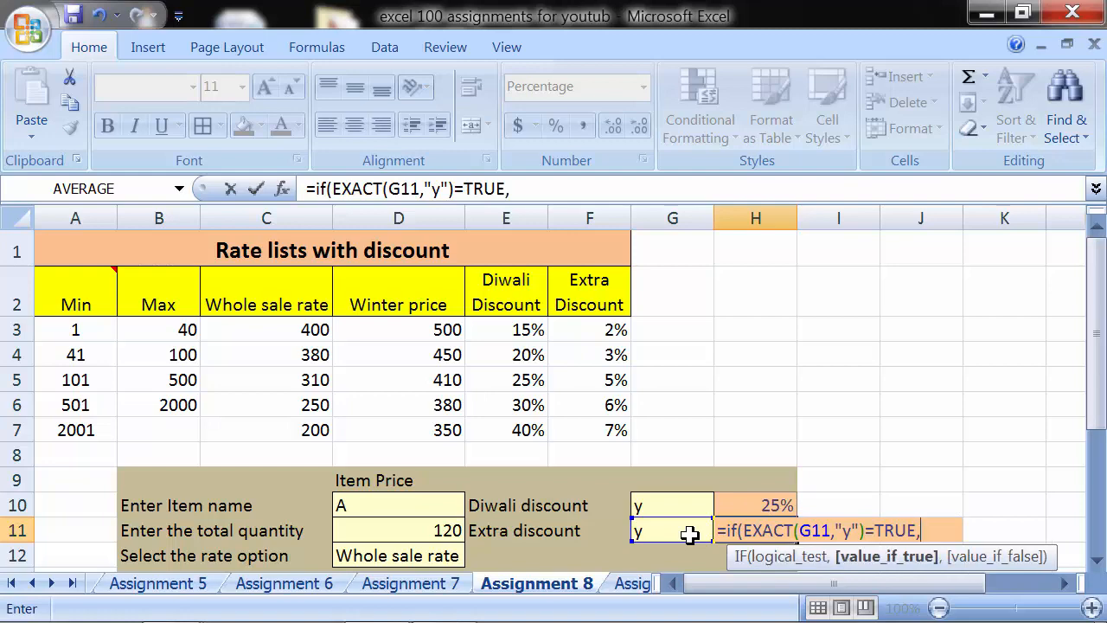
Add LOOKUP(D11,A2:F7) as the value-if-true argument of the H11 formula.
{"action": "type", "text": "lookup("}
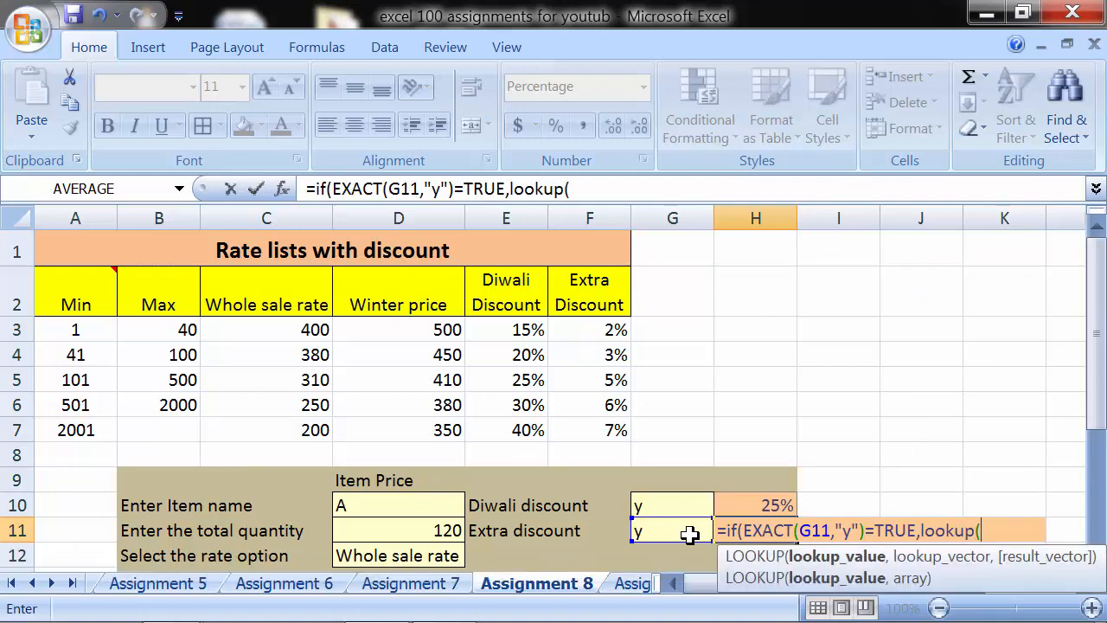
{"action": "left_click", "coordinate": [422, 532]}
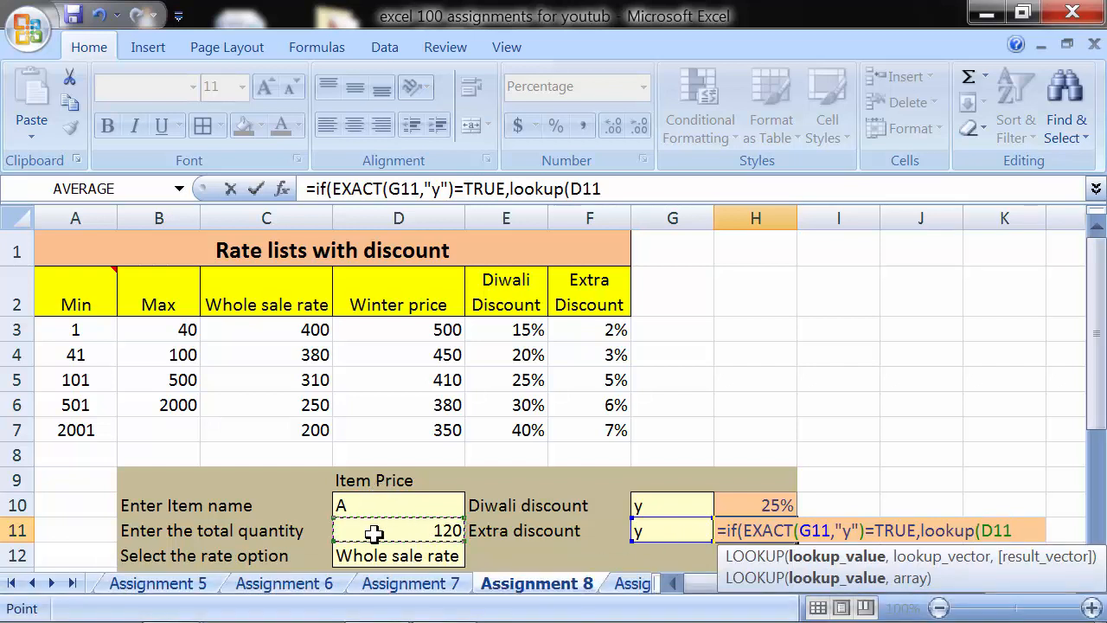
{"action": "type", "text": ","}
{"action": "mouse_move", "coordinate": [88, 294]}
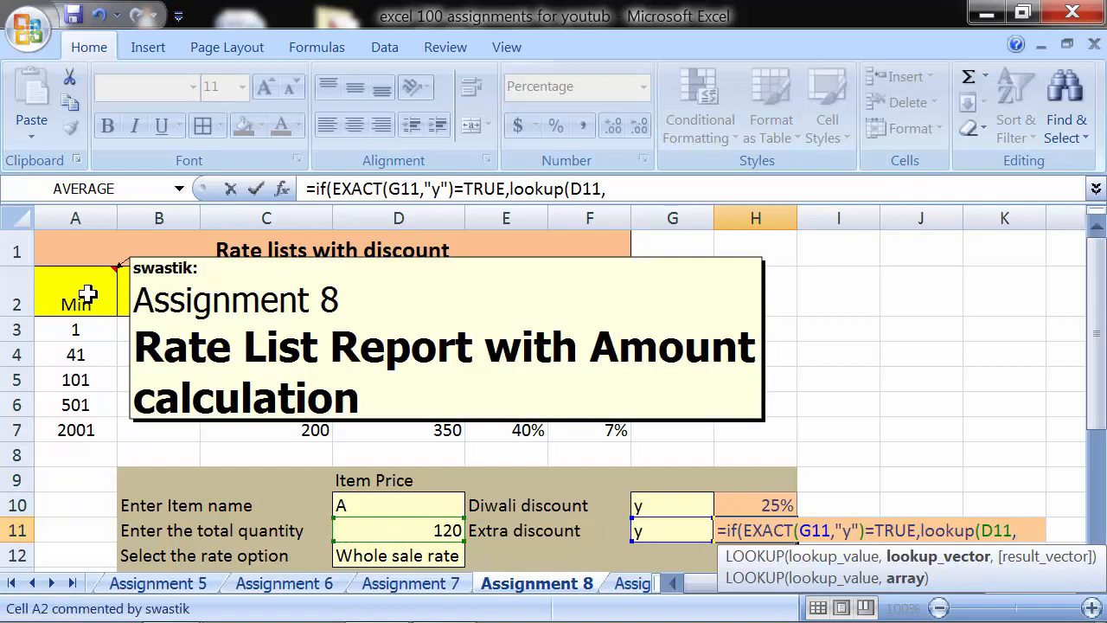
{"action": "left_click_drag", "start_coordinate": [88, 294], "coordinate": [605, 432]}
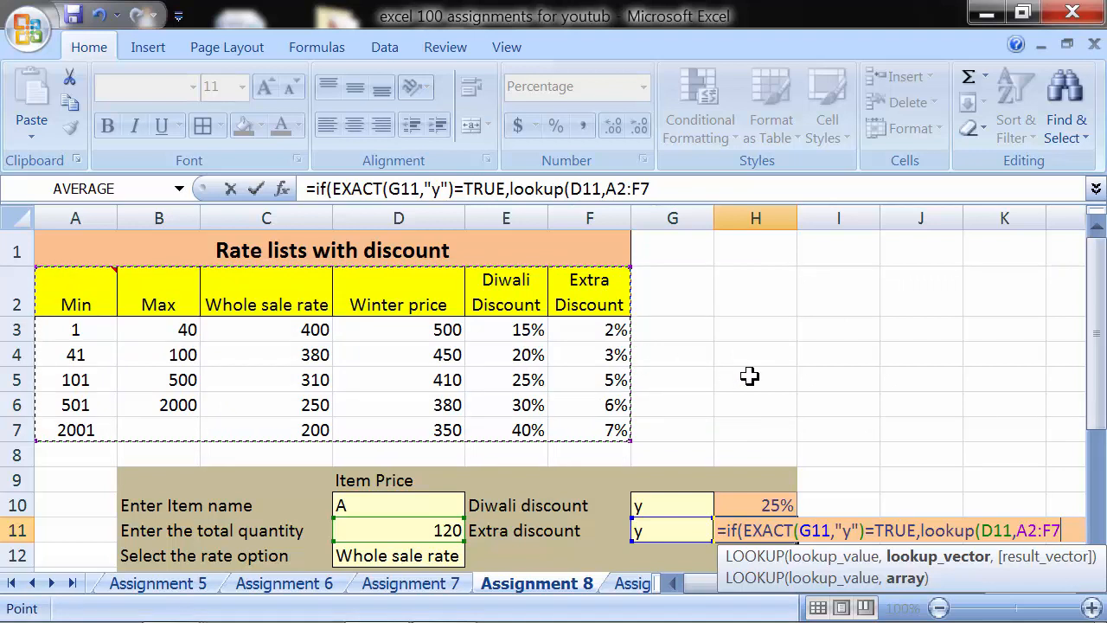
{"action": "type", "text": ")"}
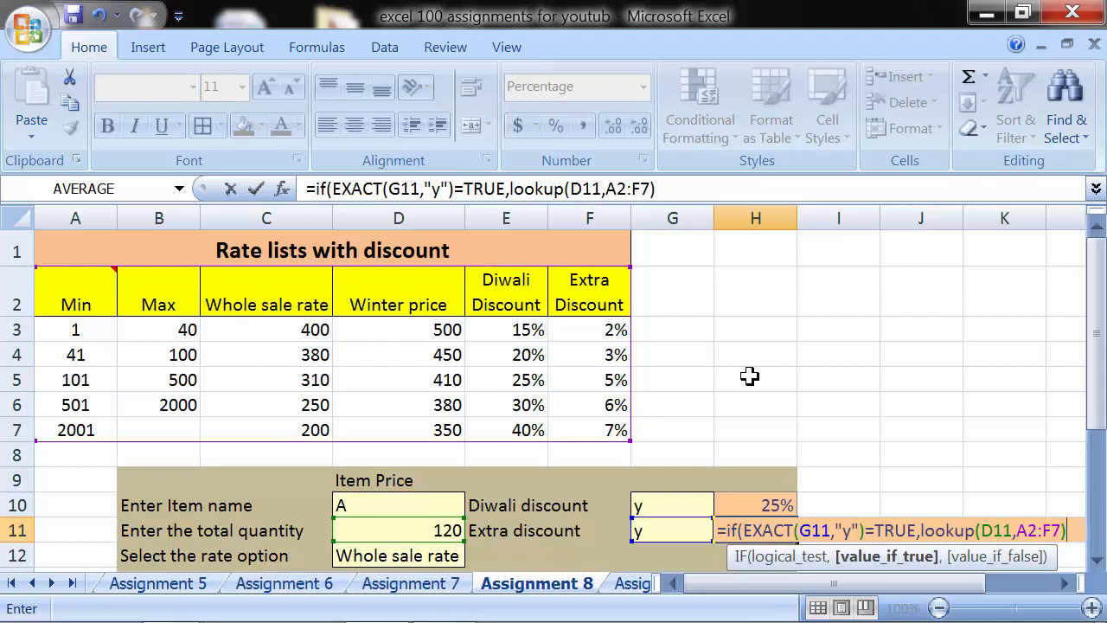
Set 0% as the value-if-false argument and enter the finished formula in H11.
{"action": "type", "text": ","}
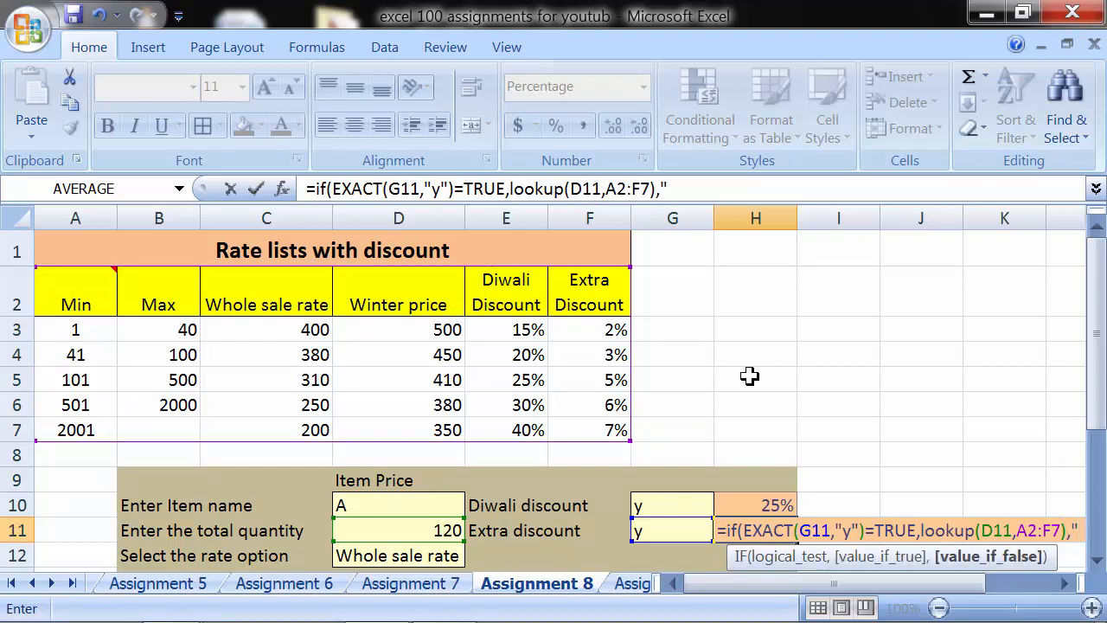
{"action": "type", "text": "\"no"}
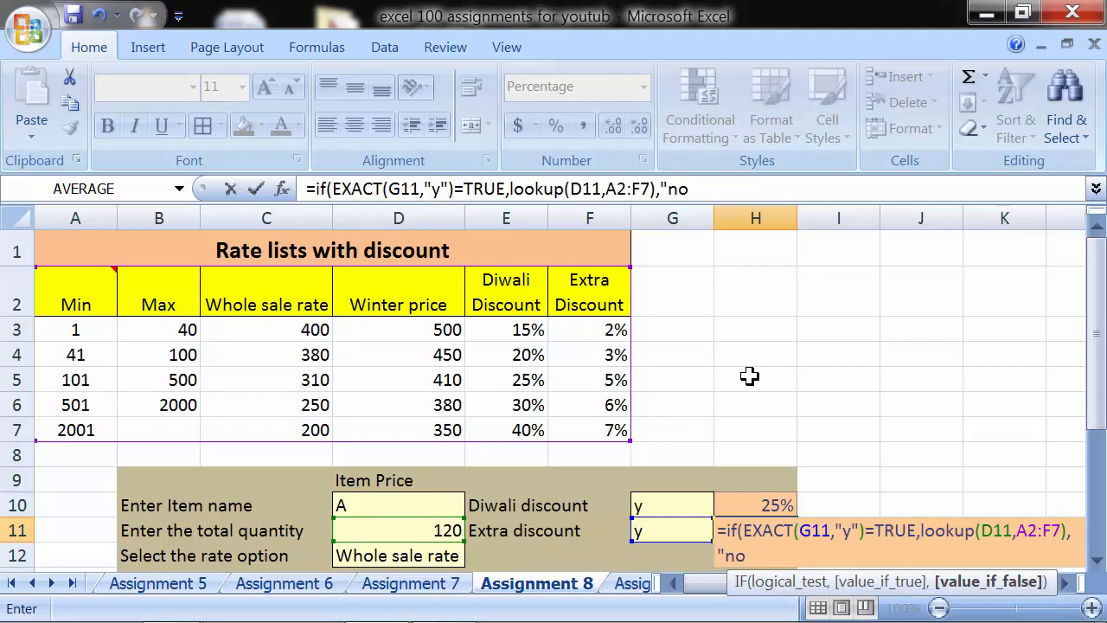
{"action": "key", "text": "BackSpace"}
{"action": "key", "text": "BackSpace"}
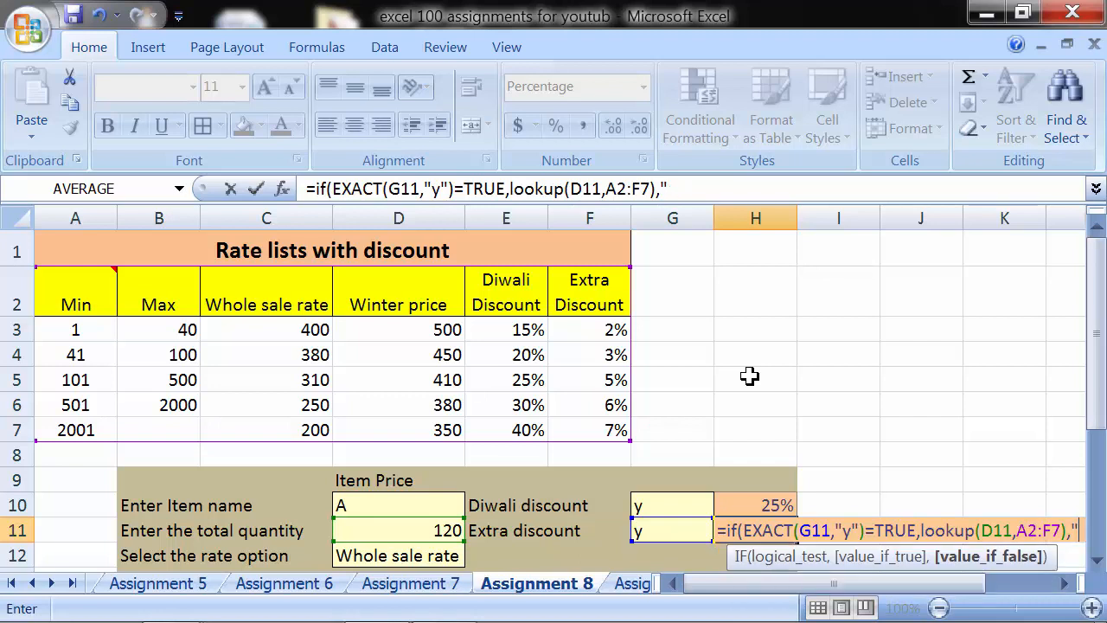
{"action": "key", "text": "BackSpace"}
{"action": "type", "text": "0%"}
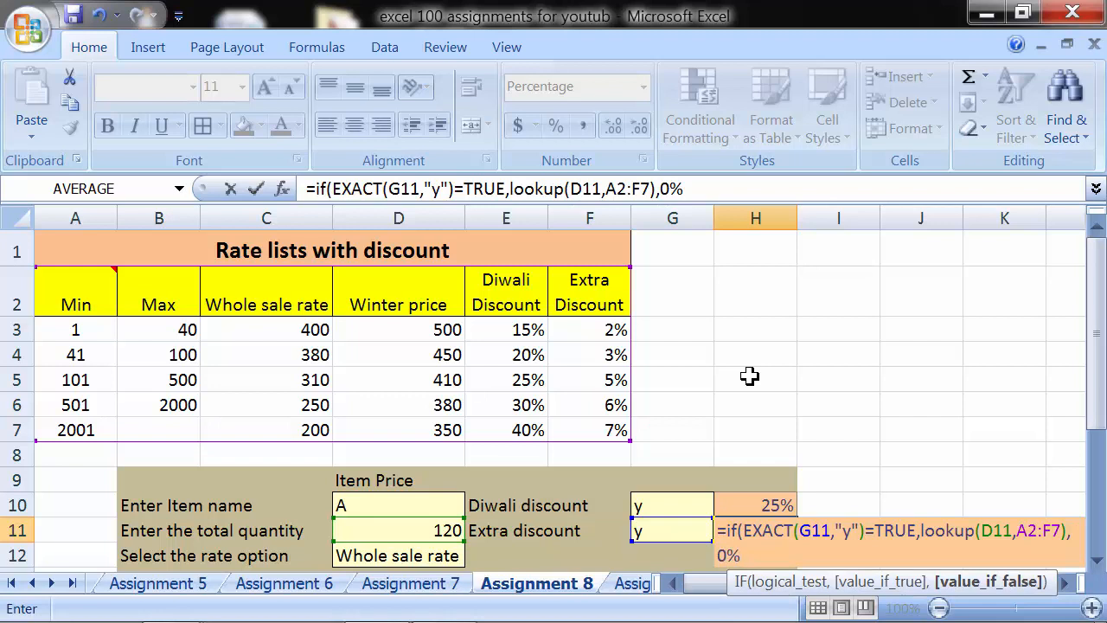
{"action": "type", "text": ")"}
{"action": "key", "text": "Return"}
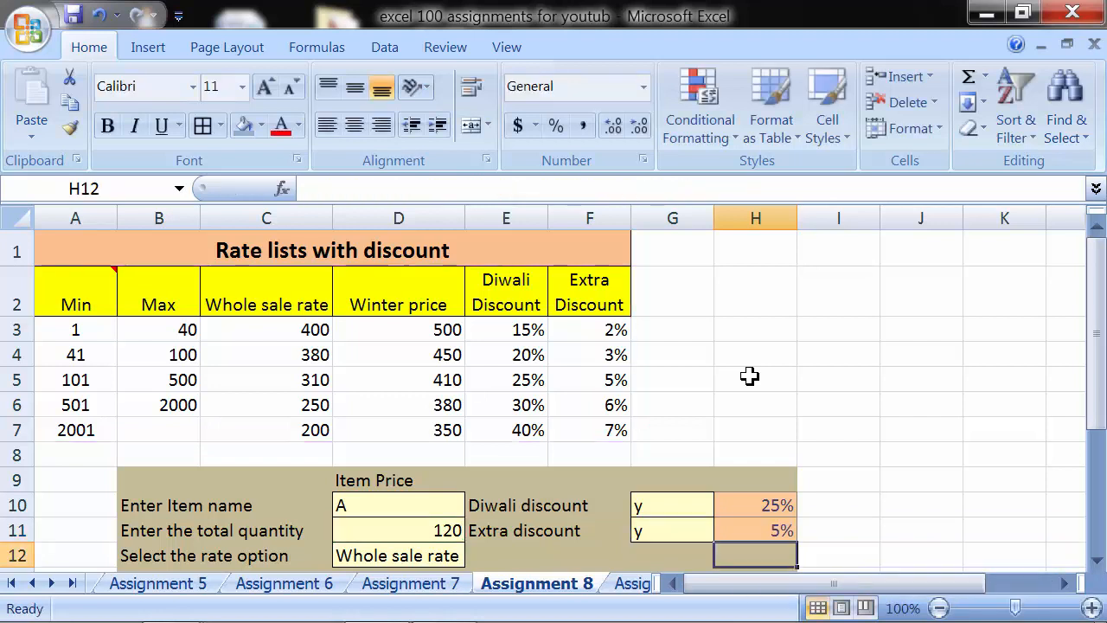
Replace "no discount" with 0% as the value-if-false argument of the Diwali discount formula in H10.
{"action": "key", "text": "Up"}
{"action": "key", "text": "Up"}
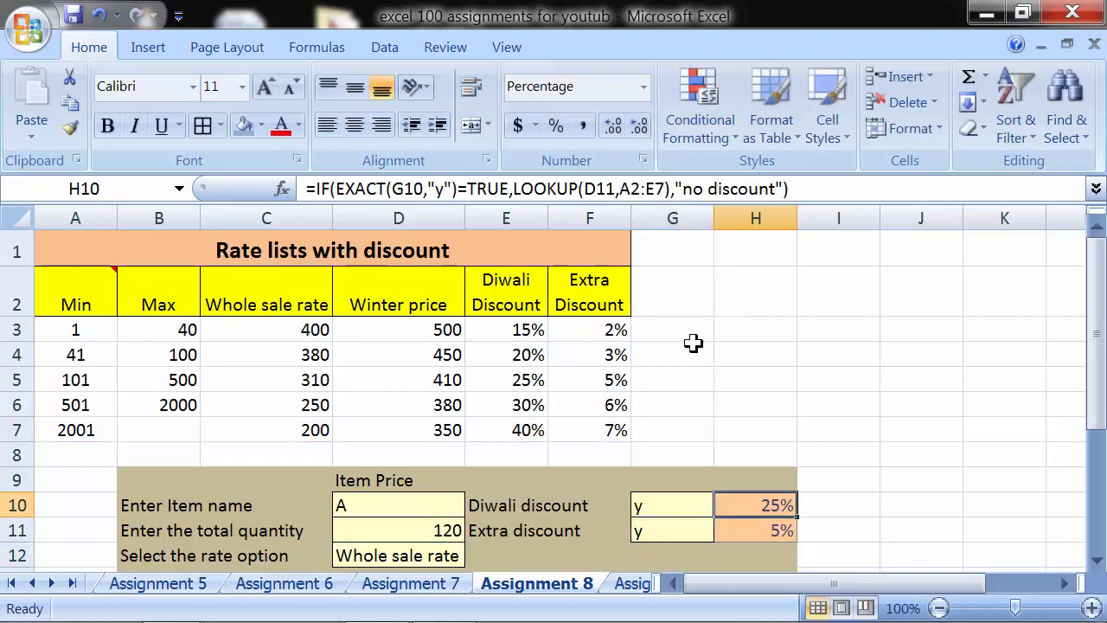
{"action": "left_click_drag", "start_coordinate": [673, 188], "coordinate": [785, 191]}
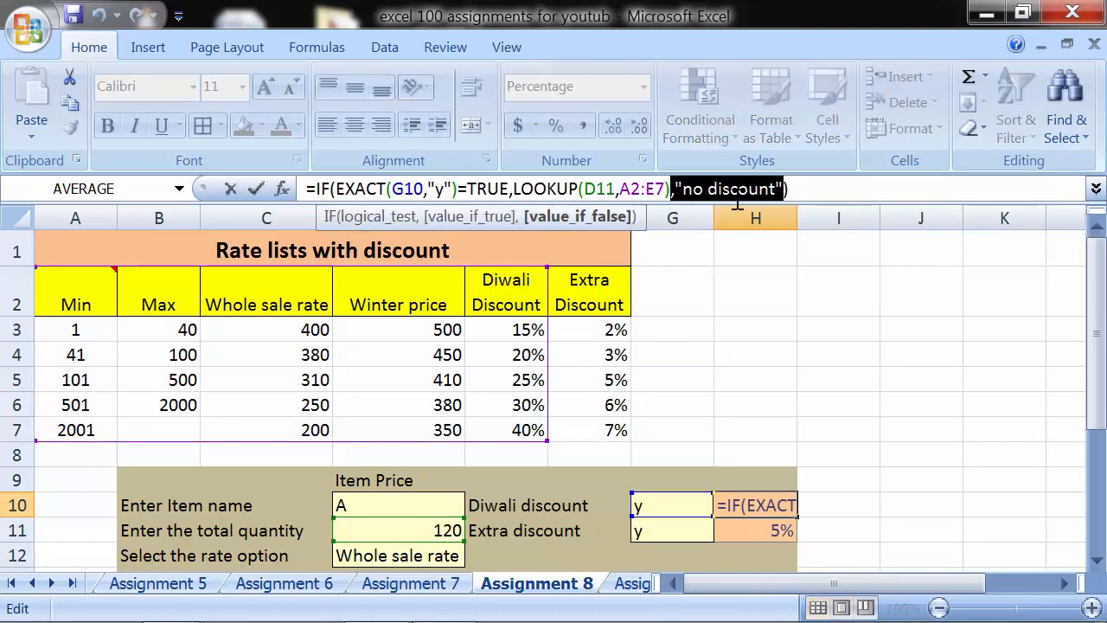
{"action": "type", "text": ",0%"}
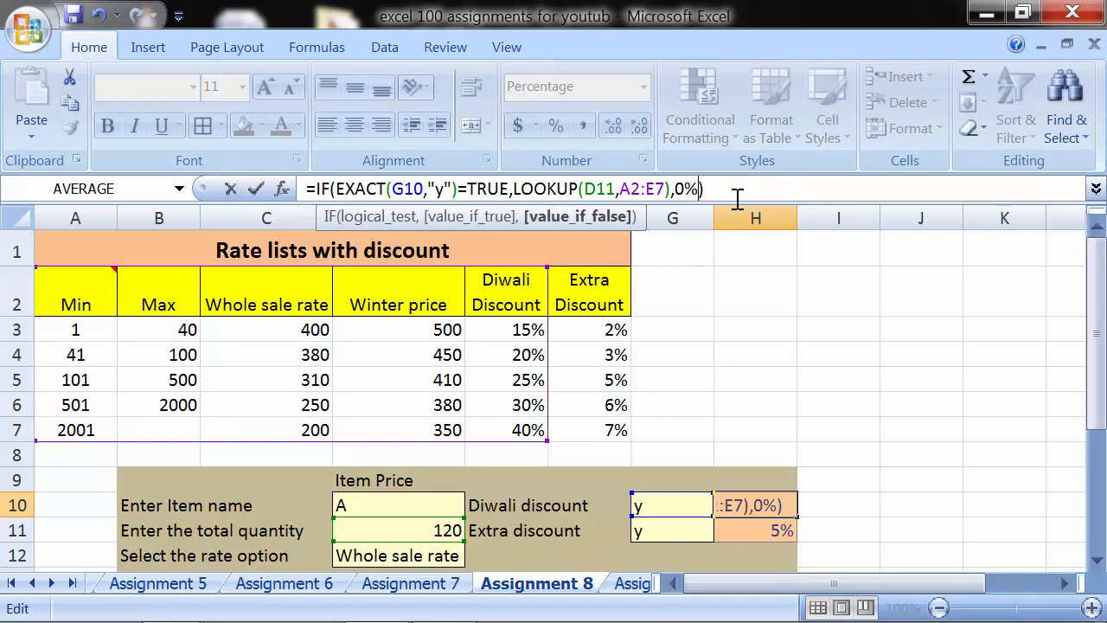
{"action": "key", "text": "Return"}
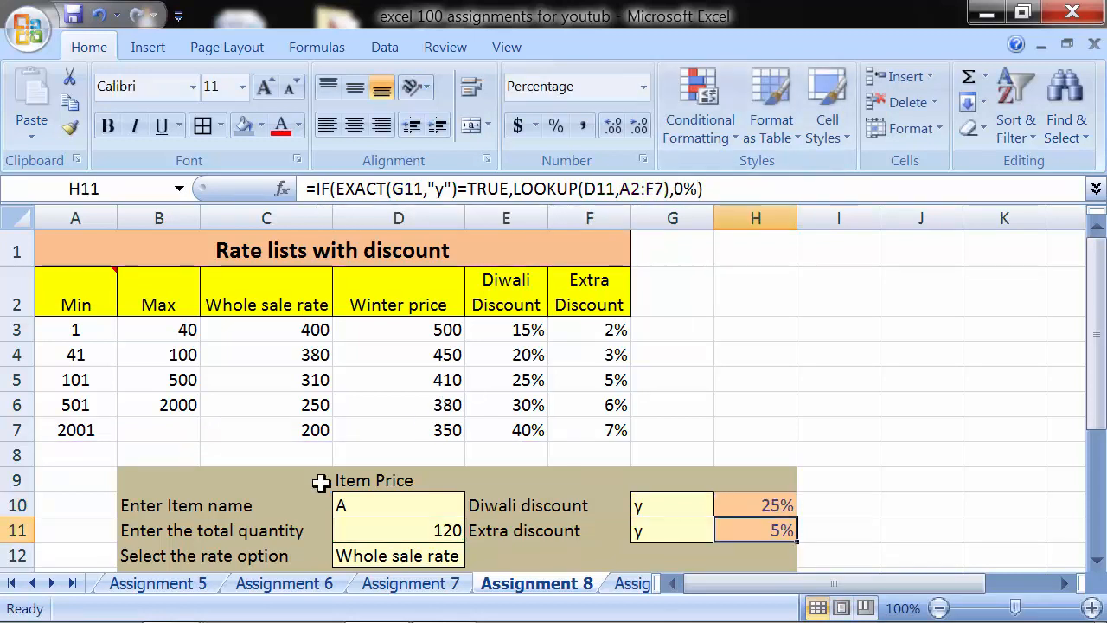
Check the total quantity in D11 against the 101–500 slab and its extra discount in the rate list.
{"action": "left_click", "coordinate": [370, 540]}
{"action": "left_click", "coordinate": [104, 384]}
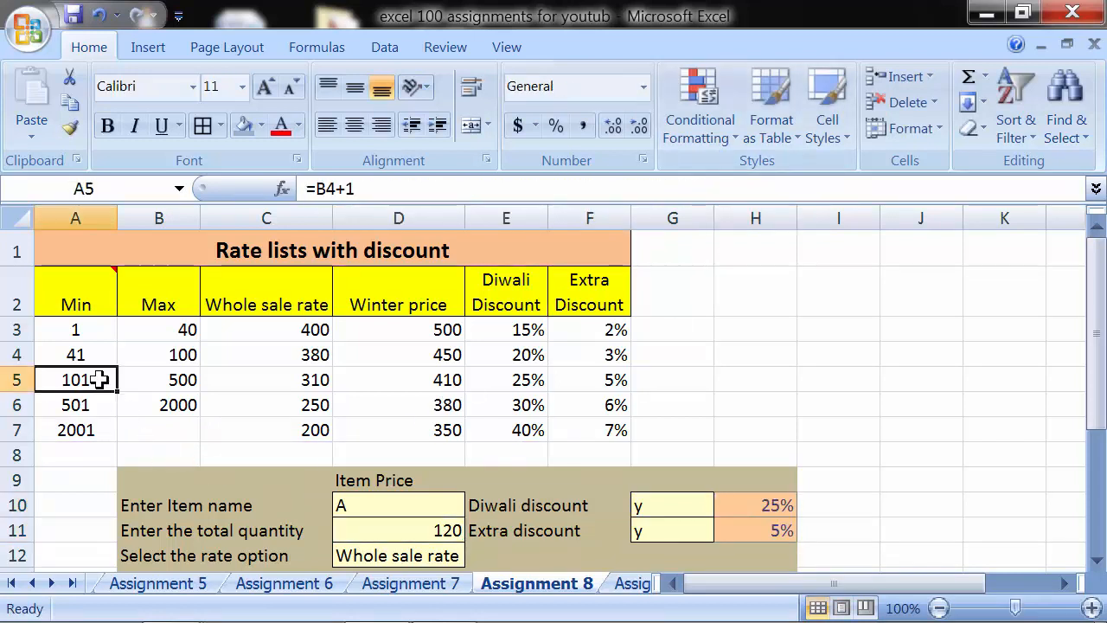
{"action": "left_click", "coordinate": [166, 387]}
{"action": "left_click", "coordinate": [102, 386]}
{"action": "left_click", "coordinate": [149, 382]}
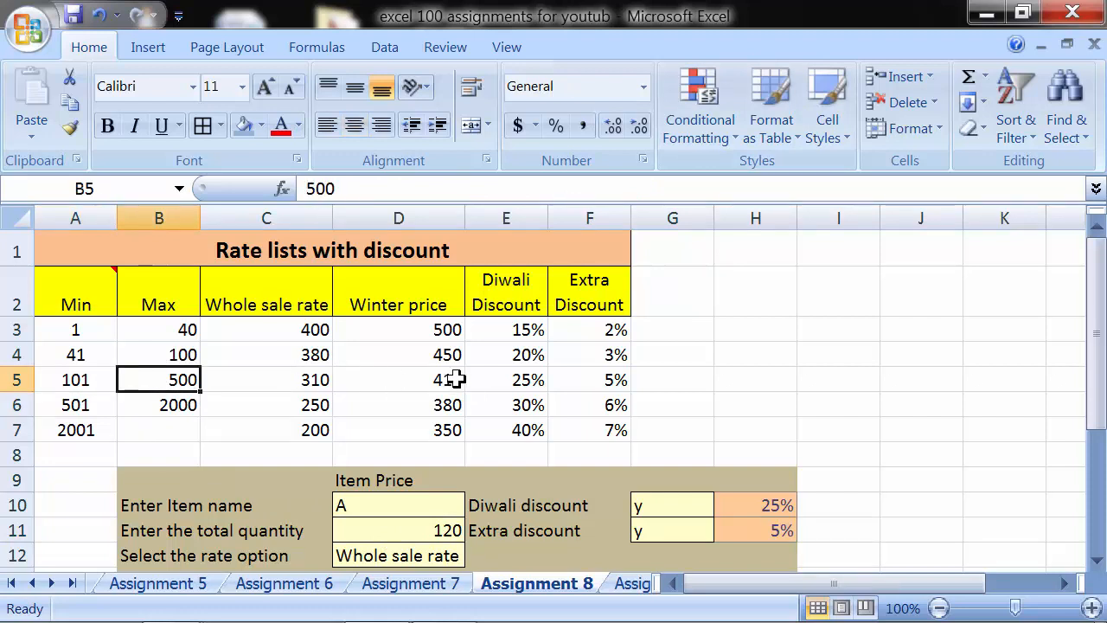
{"action": "left_click", "coordinate": [607, 379]}
Set the total quantity in D11 to 600 and check both discounts against the rate list.
{"action": "left_click", "coordinate": [431, 530]}
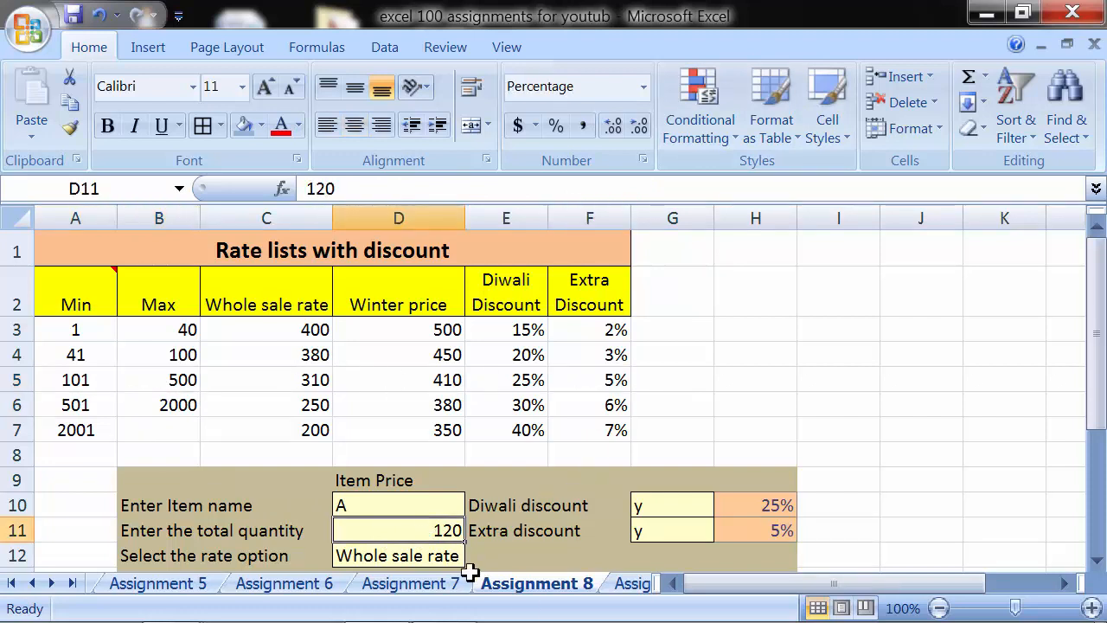
{"action": "type", "text": "600"}
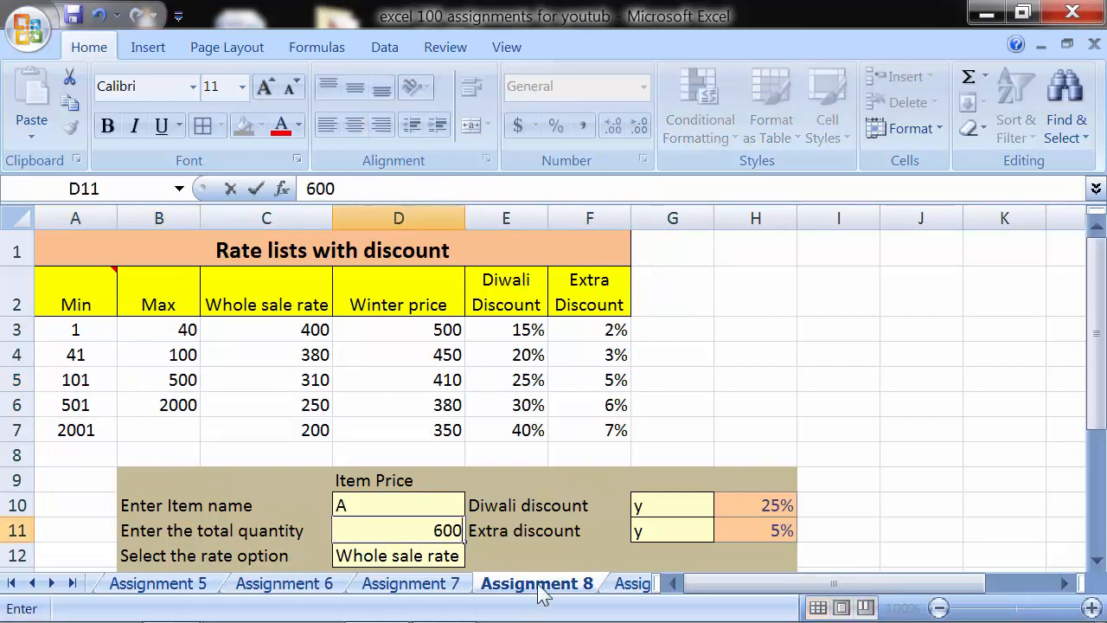
{"action": "key", "text": "Return"}
{"action": "left_click", "coordinate": [520, 406]}
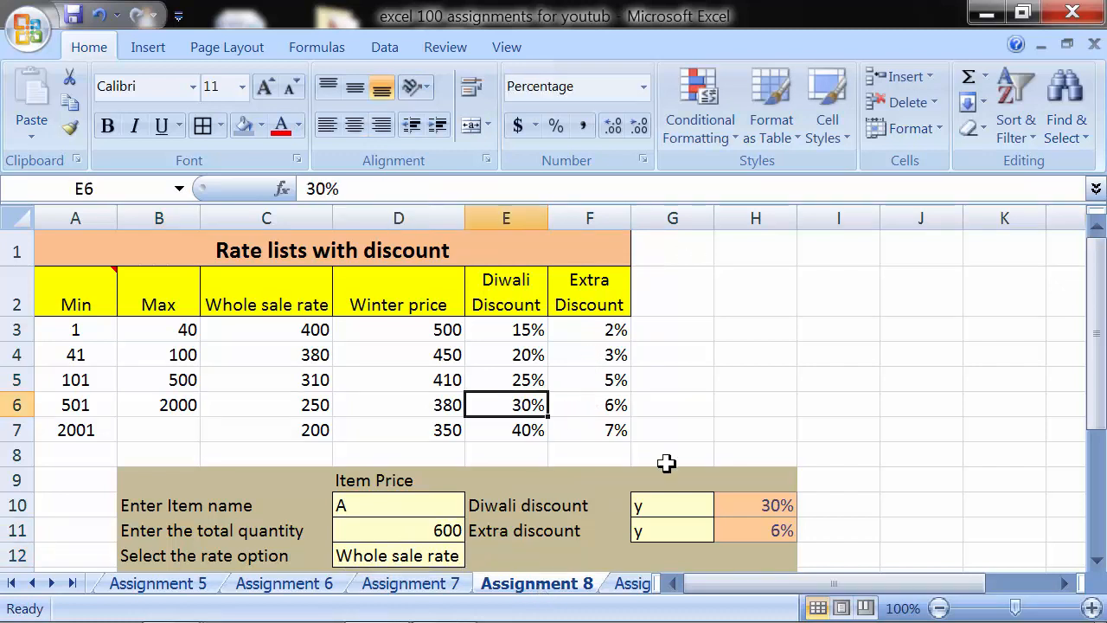
{"action": "left_click", "coordinate": [748, 531]}
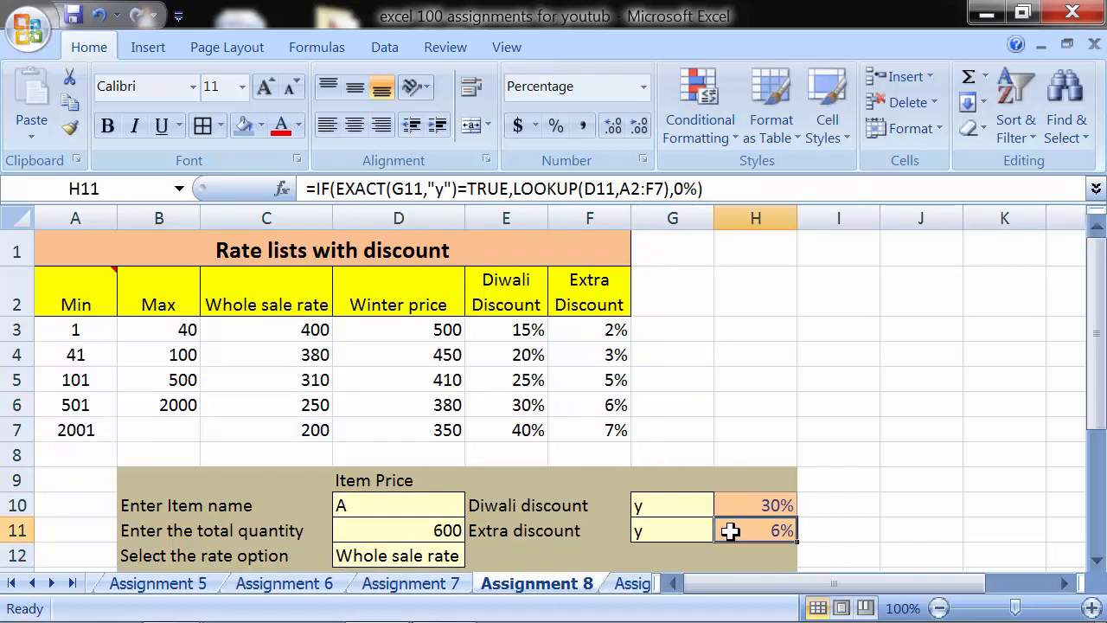
Set the Diwali discount choice in G10 to n and check the formula result in H10.
{"action": "left_click", "coordinate": [665, 506]}
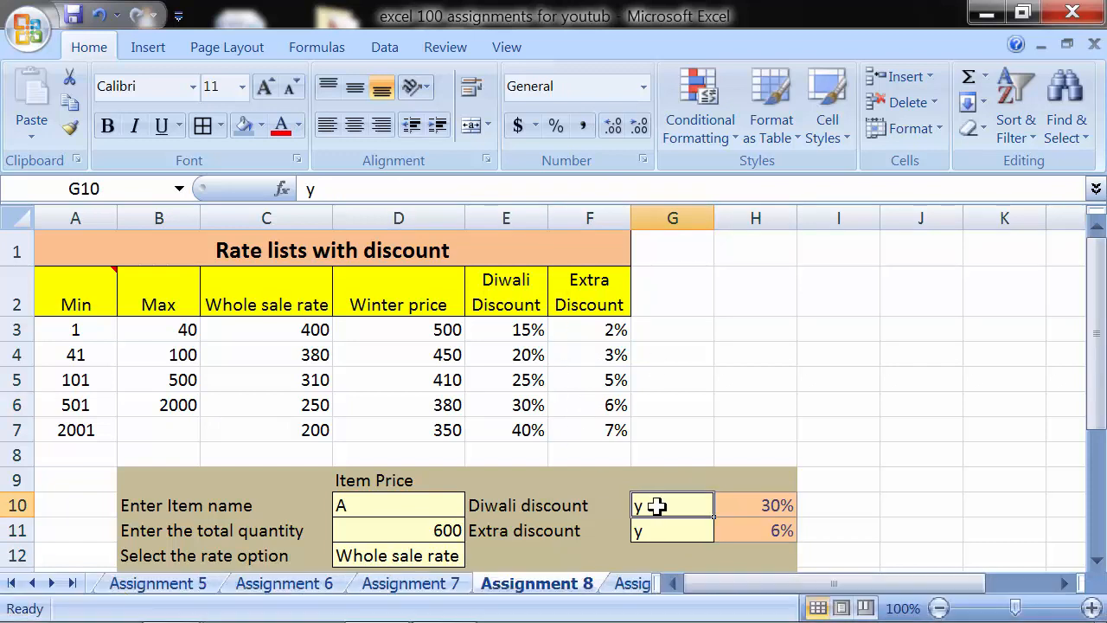
{"action": "type", "text": "n"}
{"action": "key", "text": "Return"}
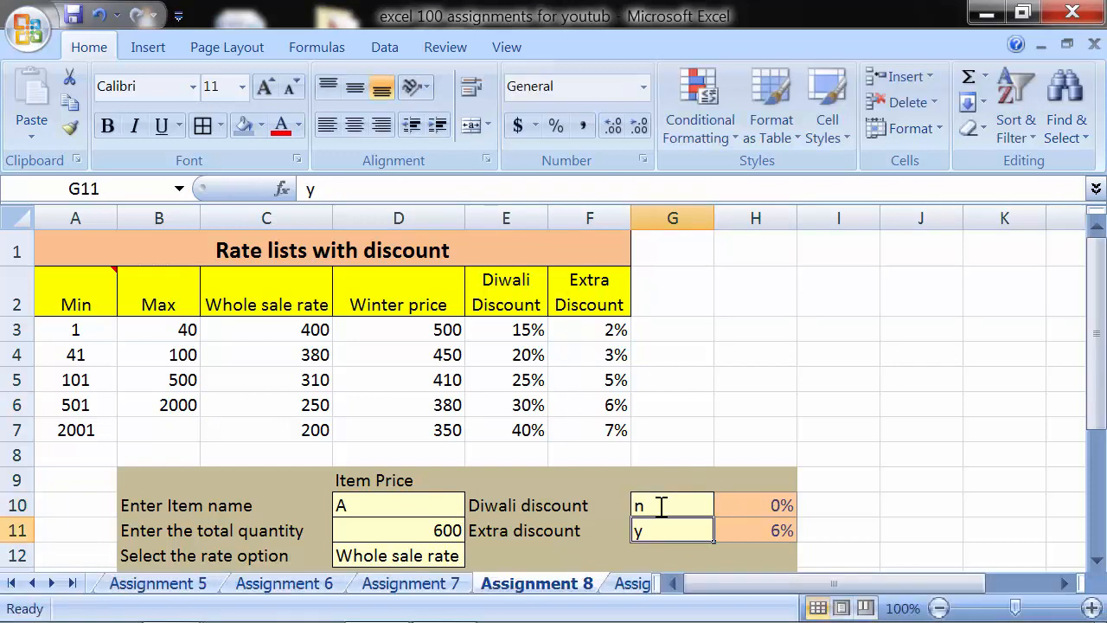
{"action": "left_click", "coordinate": [719, 507]}
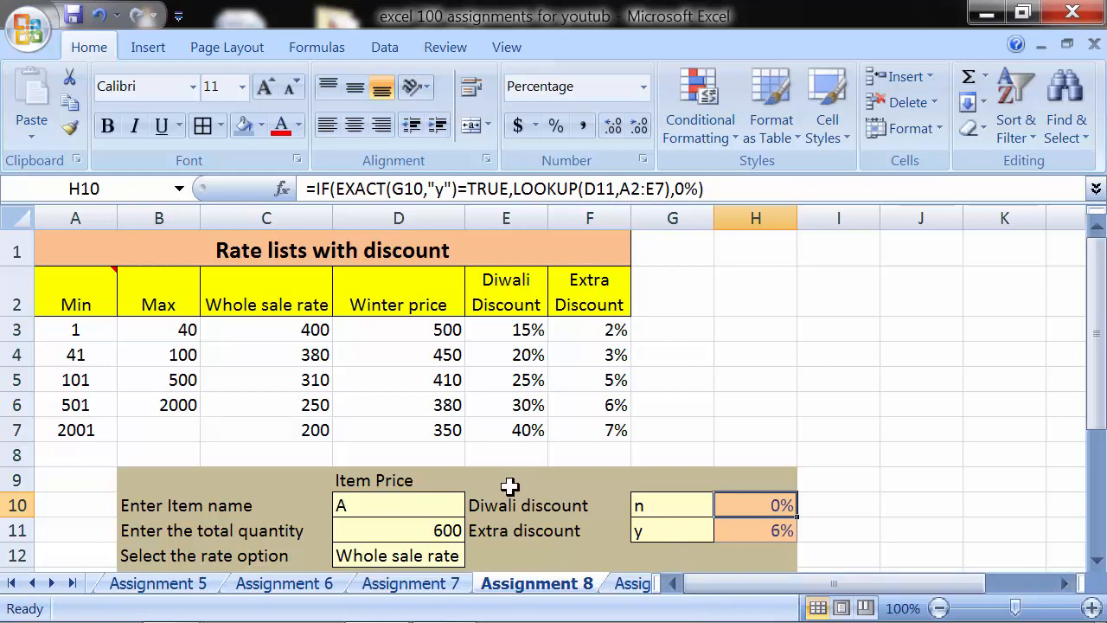
Examine the Total amount cell D14, the whole sale rates in the rate list and the total quantity in D11.
{"action": "scroll", "coordinate": [507, 489], "scroll_direction": "down", "scroll_amount": 1}
{"action": "left_click", "coordinate": [392, 498]}
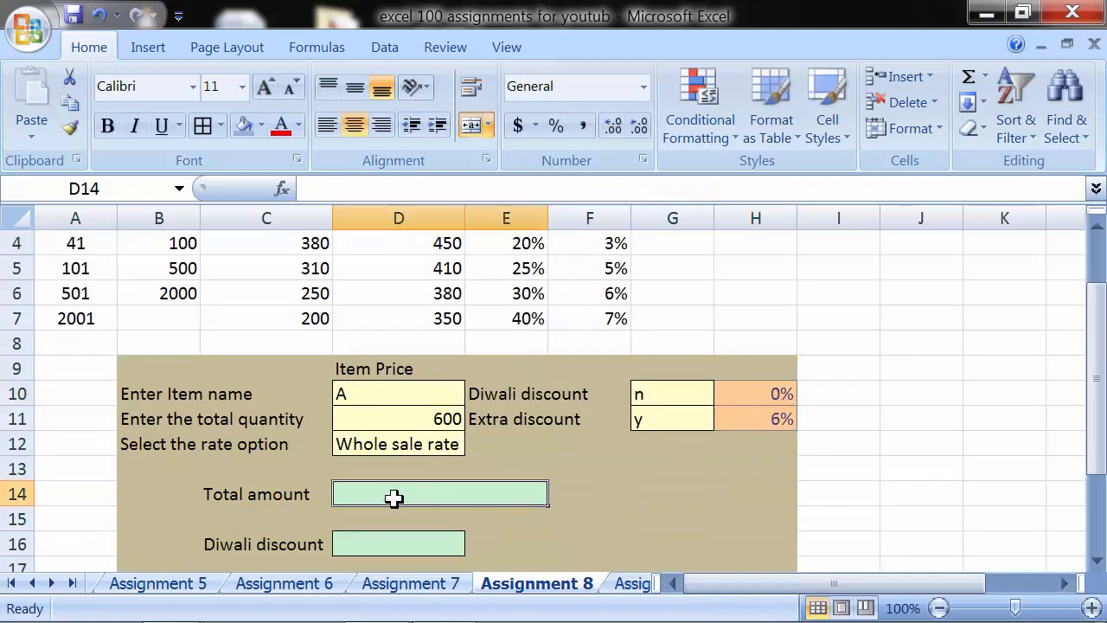
{"action": "scroll", "coordinate": [395, 498], "scroll_direction": "down", "scroll_amount": 1}
{"action": "scroll", "coordinate": [394, 498], "scroll_direction": "up", "scroll_amount": 1}
{"action": "scroll", "coordinate": [415, 489], "scroll_direction": "up", "scroll_amount": 1}
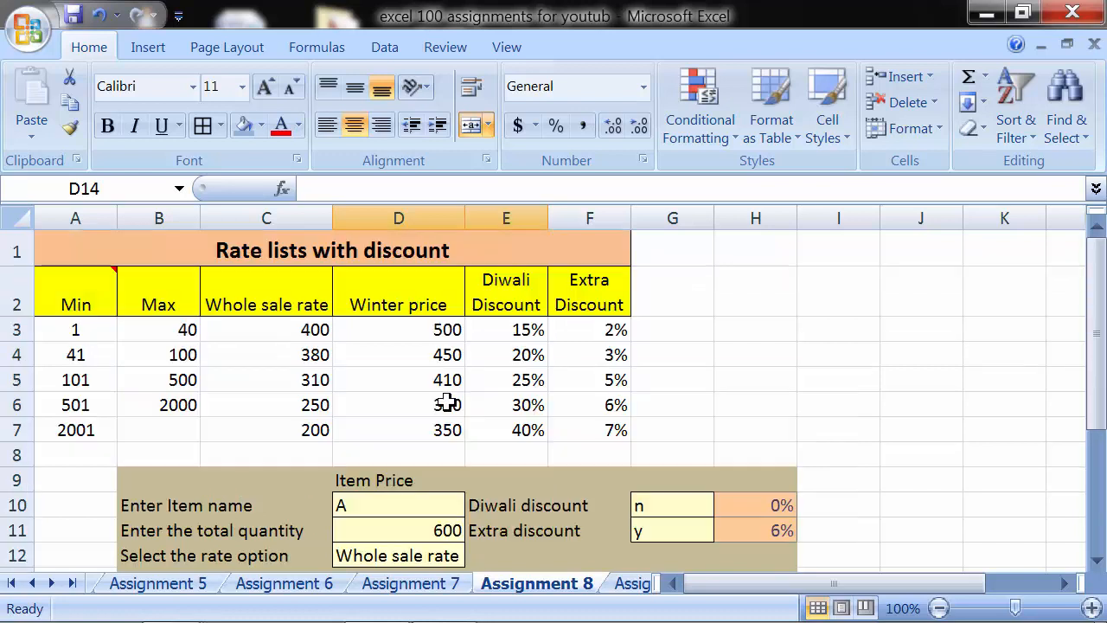
{"action": "left_click", "coordinate": [305, 327]}
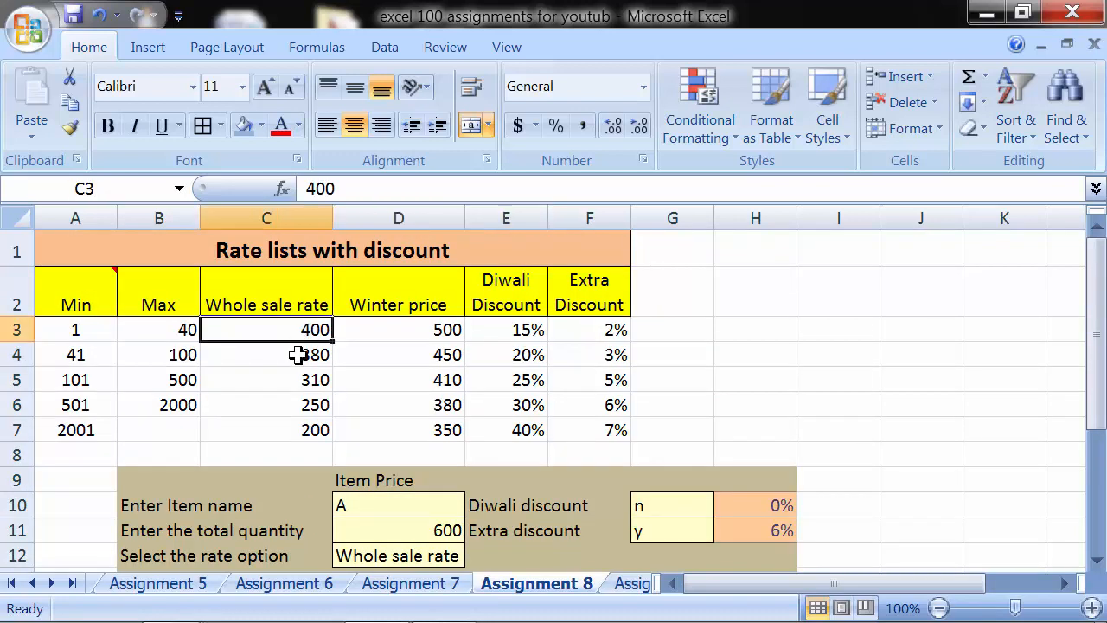
{"action": "scroll", "coordinate": [400, 423], "scroll_direction": "down", "scroll_amount": 1}
{"action": "left_click", "coordinate": [413, 419]}
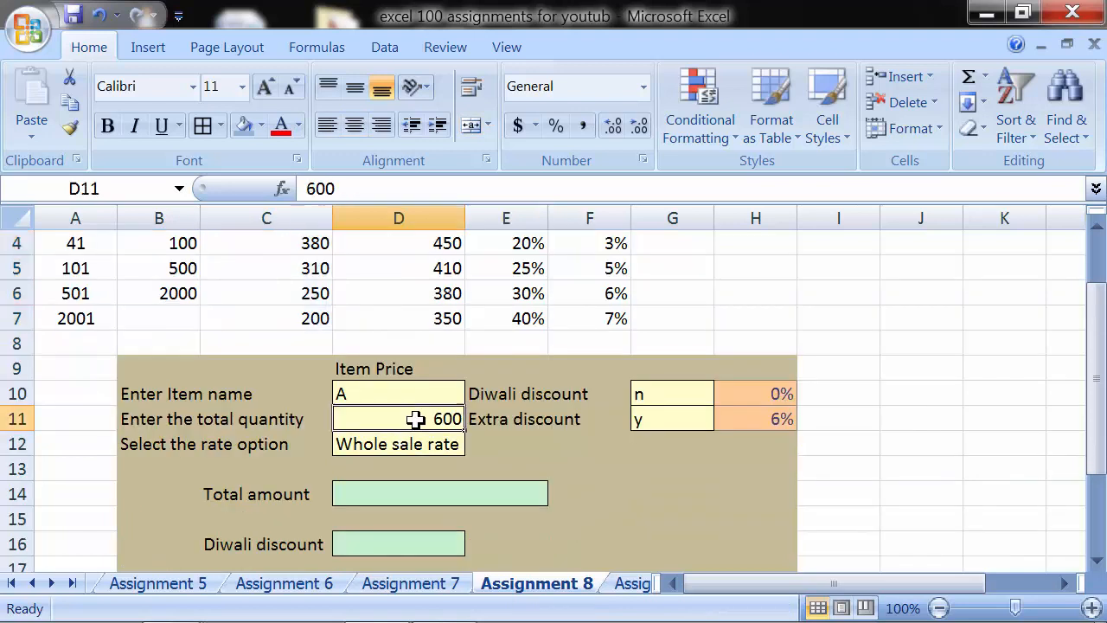
Start the Total amount formula in D14 with an INDEX function using the rate list range A2:F7 as the array.
{"action": "left_click", "coordinate": [400, 492]}
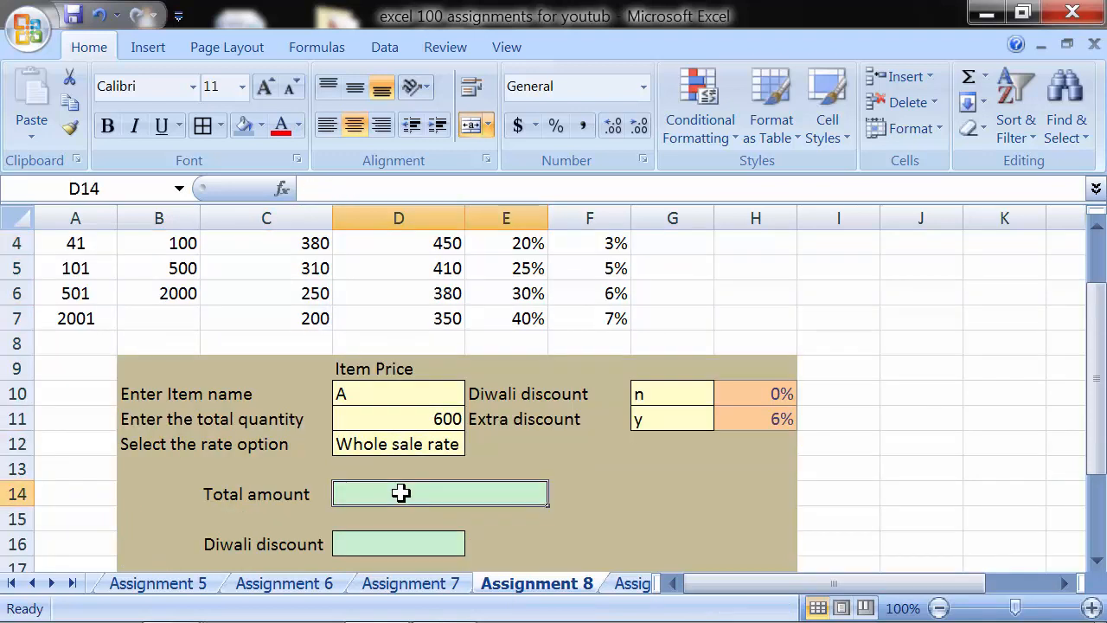
{"action": "type", "text": "="}
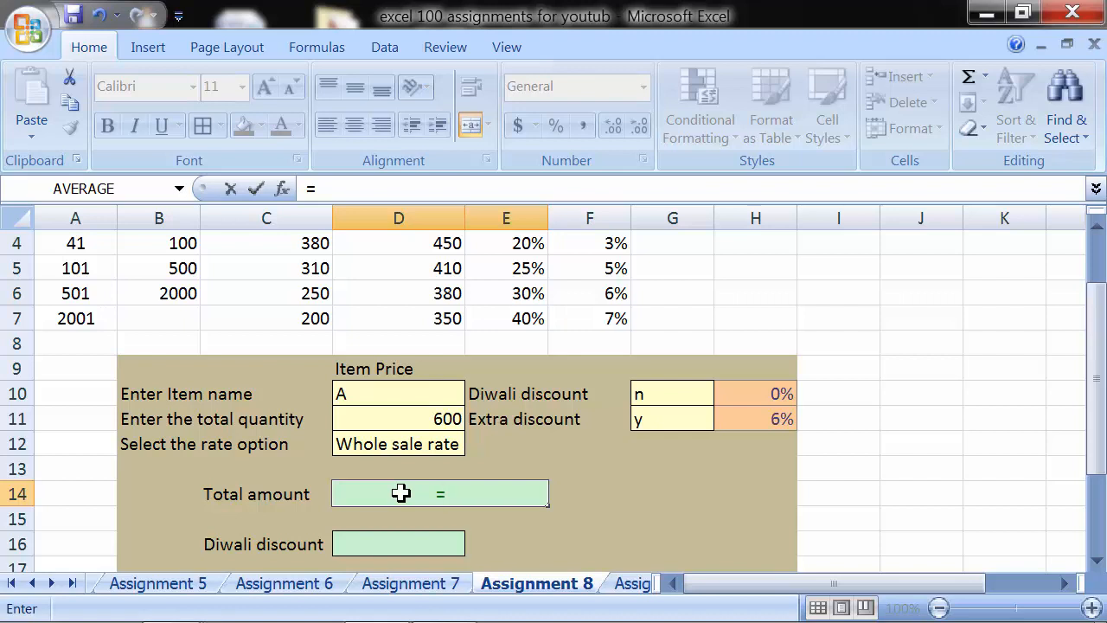
{"action": "type", "text": "inde"}
{"action": "key", "text": "Tab"}
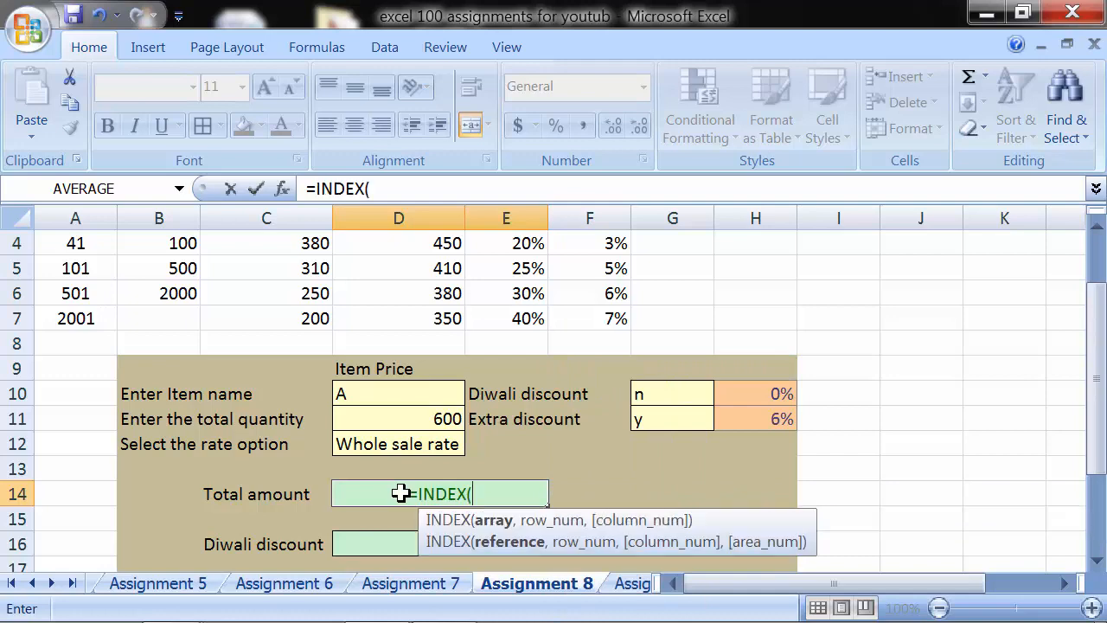
{"action": "scroll", "coordinate": [402, 492], "scroll_direction": "up", "scroll_amount": 1}
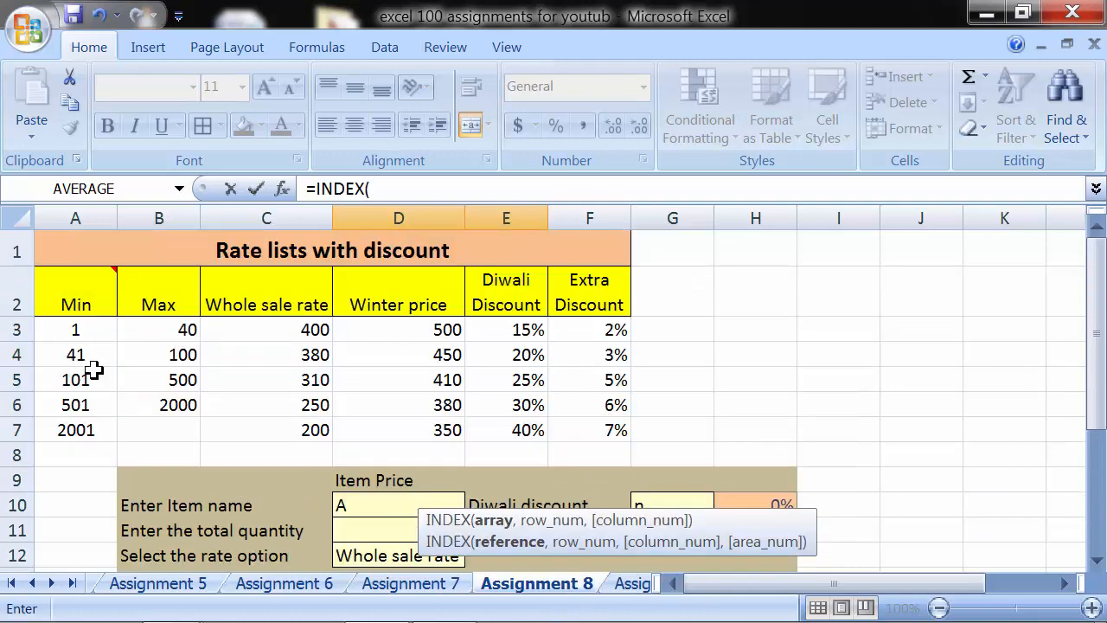
{"action": "left_click_drag", "start_coordinate": [54, 298], "coordinate": [617, 421]}
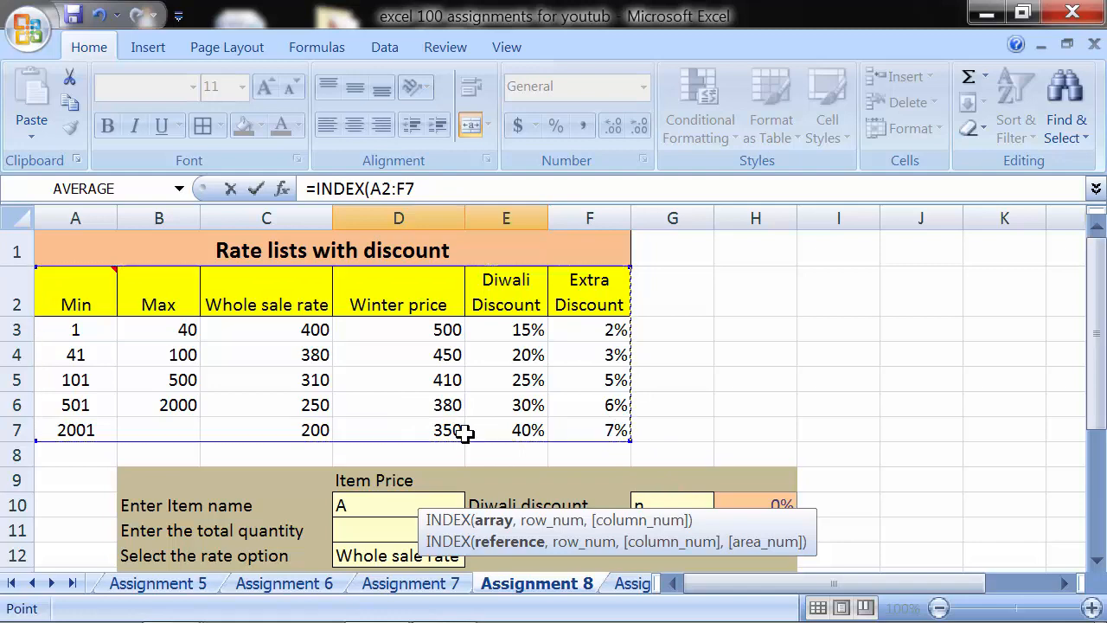
{"action": "scroll", "coordinate": [465, 432], "scroll_direction": "down", "scroll_amount": 2}
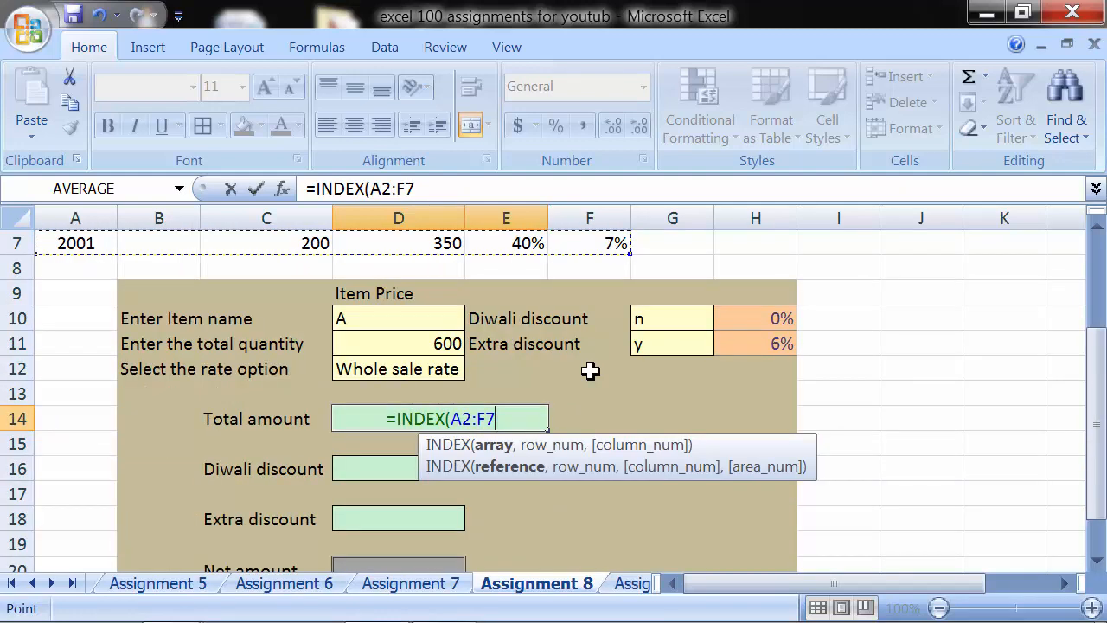
{"action": "type", "text": ","}
Begin a MATCH function as the INDEX row number, with the total quantity D11 as its lookup value.
{"action": "scroll", "coordinate": [590, 370], "scroll_direction": "up", "scroll_amount": 2}
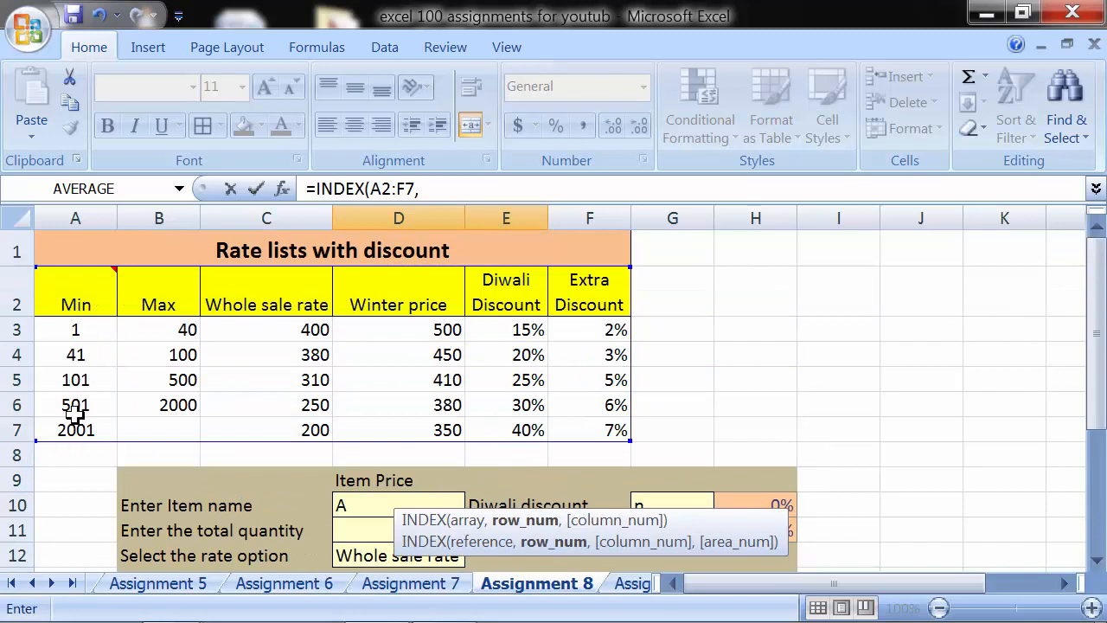
{"action": "scroll", "coordinate": [246, 443], "scroll_direction": "down", "scroll_amount": 1}
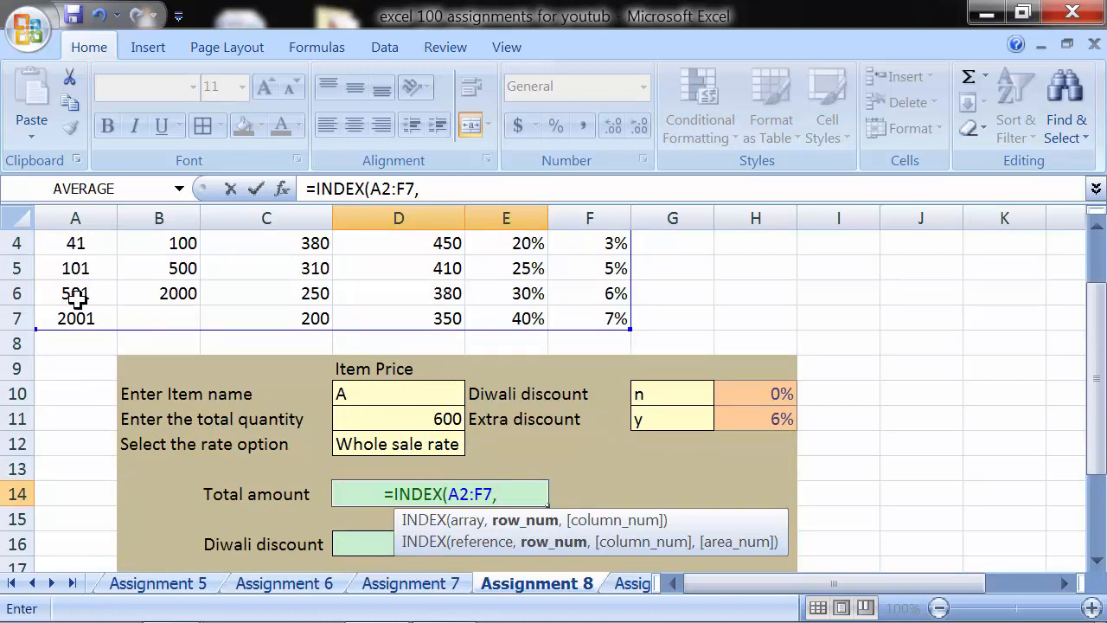
{"action": "scroll", "coordinate": [258, 313], "scroll_direction": "up", "scroll_amount": 1}
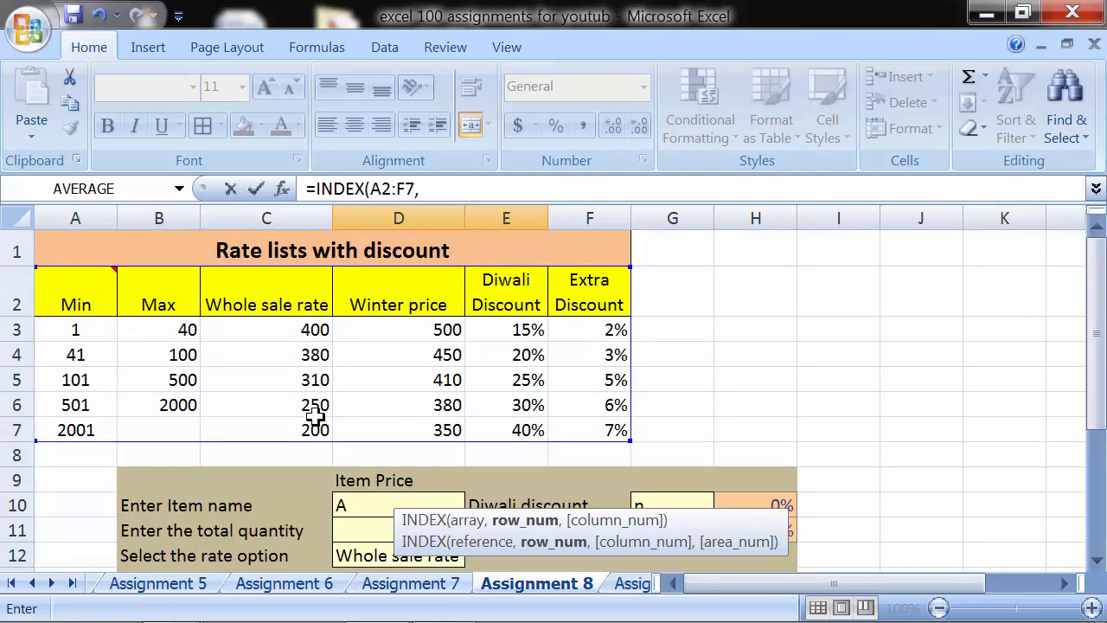
{"action": "scroll", "coordinate": [372, 408], "scroll_direction": "down", "scroll_amount": 2}
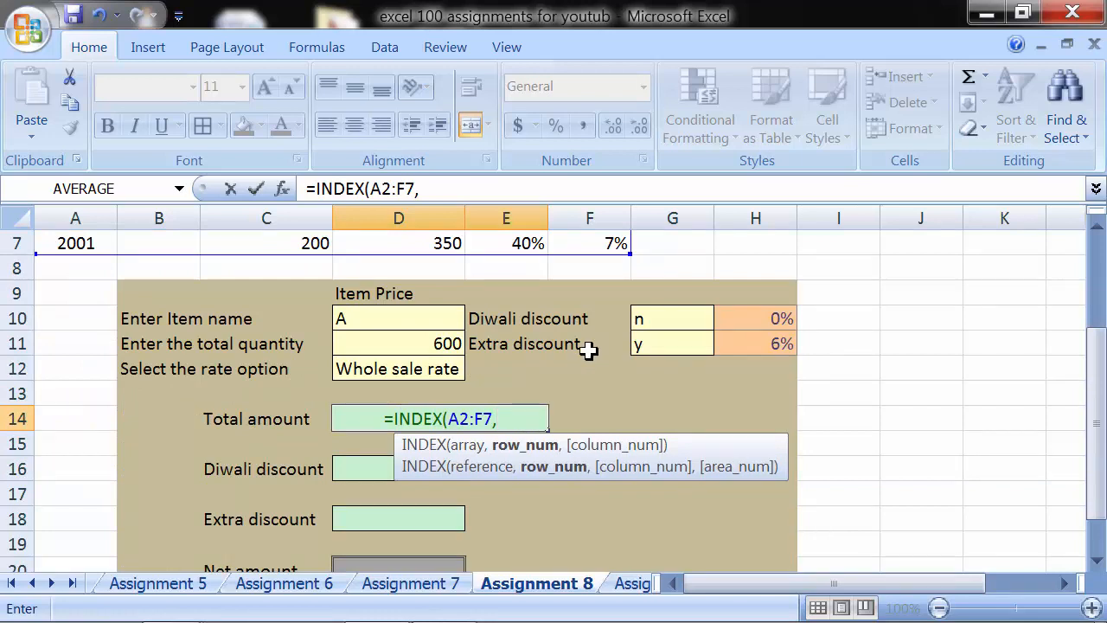
{"action": "type", "text": "match("}
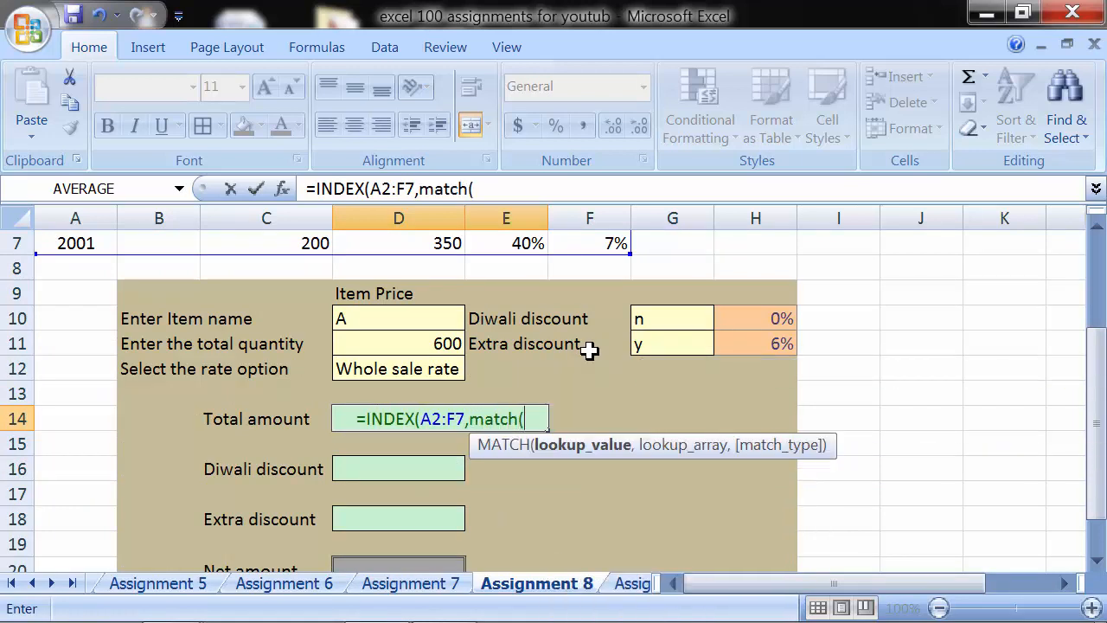
{"action": "left_click", "coordinate": [430, 348]}
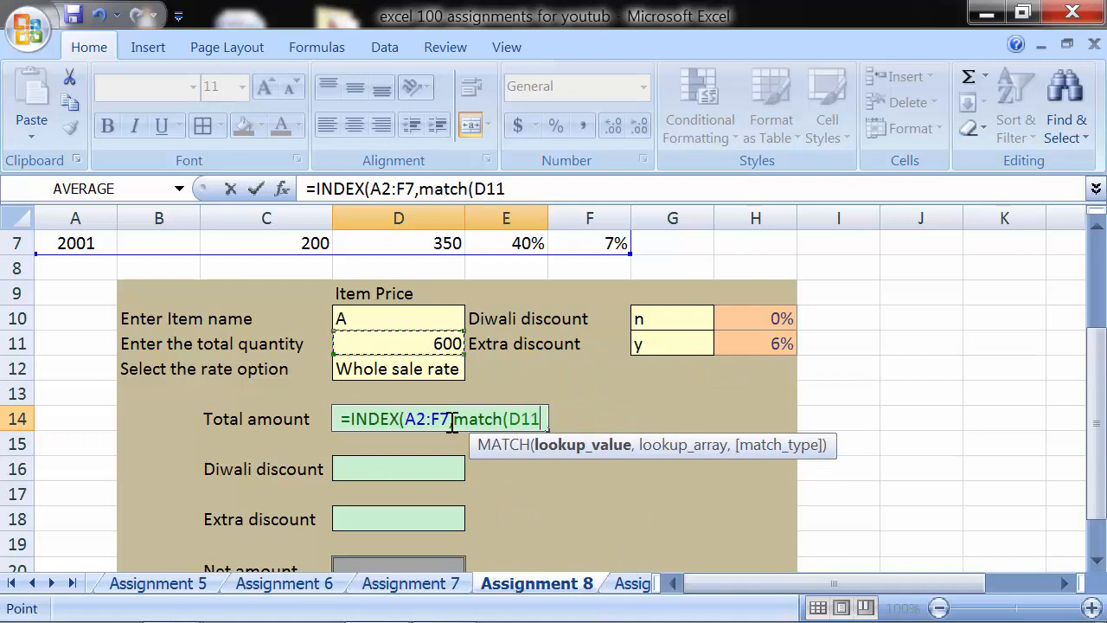
{"action": "type", "text": ","}
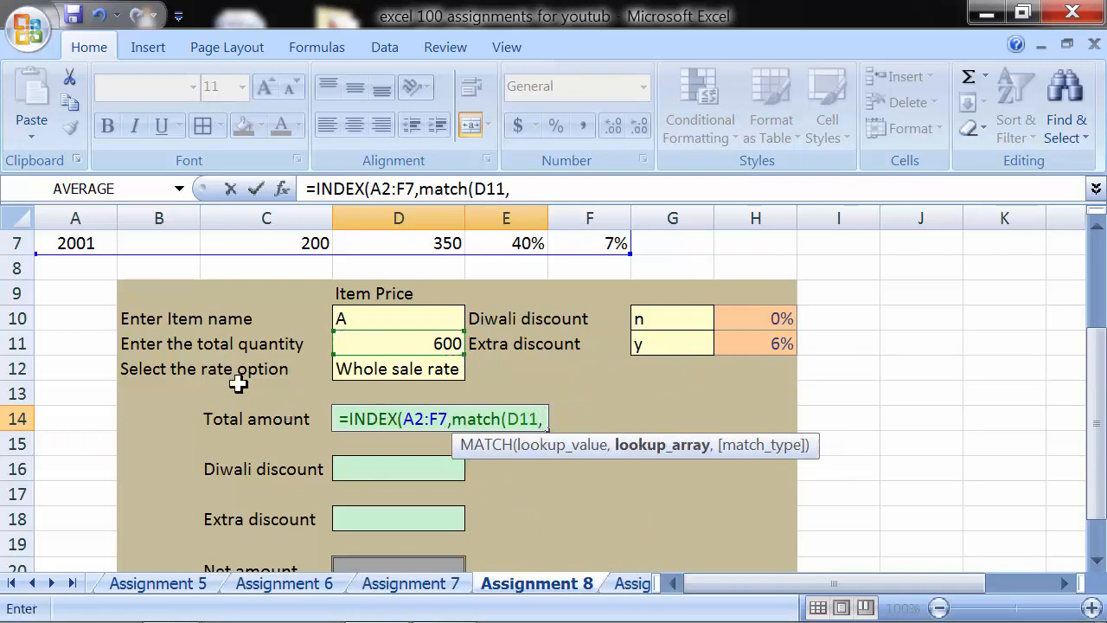
Set the Min column range A2:A7 as the row MATCH's lookup array and close that function.
{"action": "scroll", "coordinate": [154, 354], "scroll_direction": "up", "scroll_amount": 1}
{"action": "scroll", "coordinate": [154, 354], "scroll_direction": "up", "scroll_amount": 1}
{"action": "left_click_drag", "start_coordinate": [64, 277], "coordinate": [60, 432]}
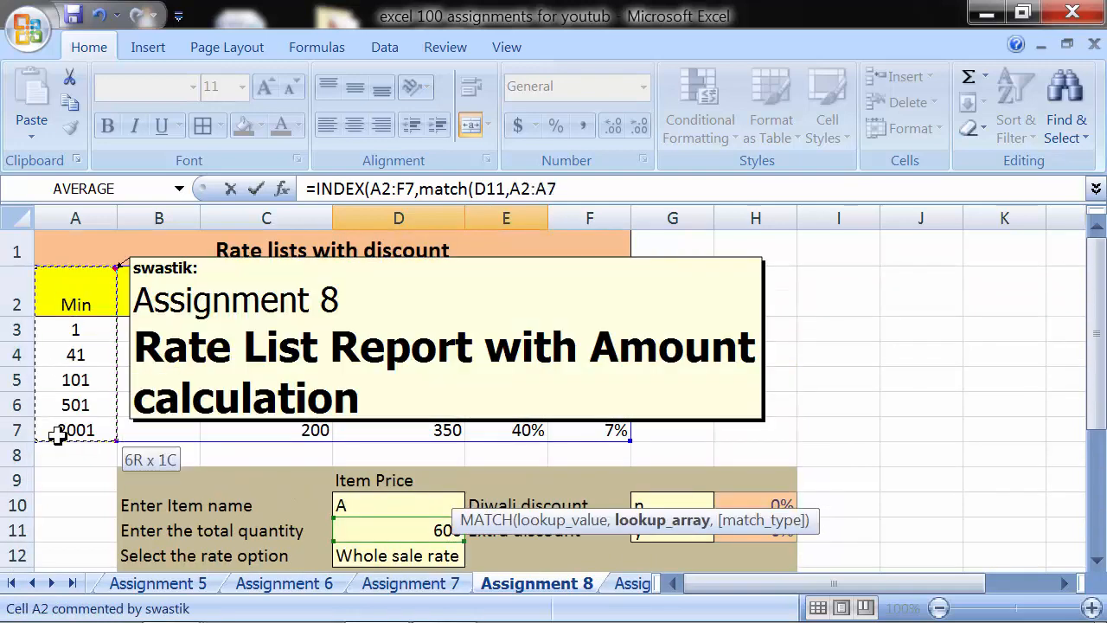
{"action": "scroll", "coordinate": [53, 512], "scroll_direction": "down", "scroll_amount": 1}
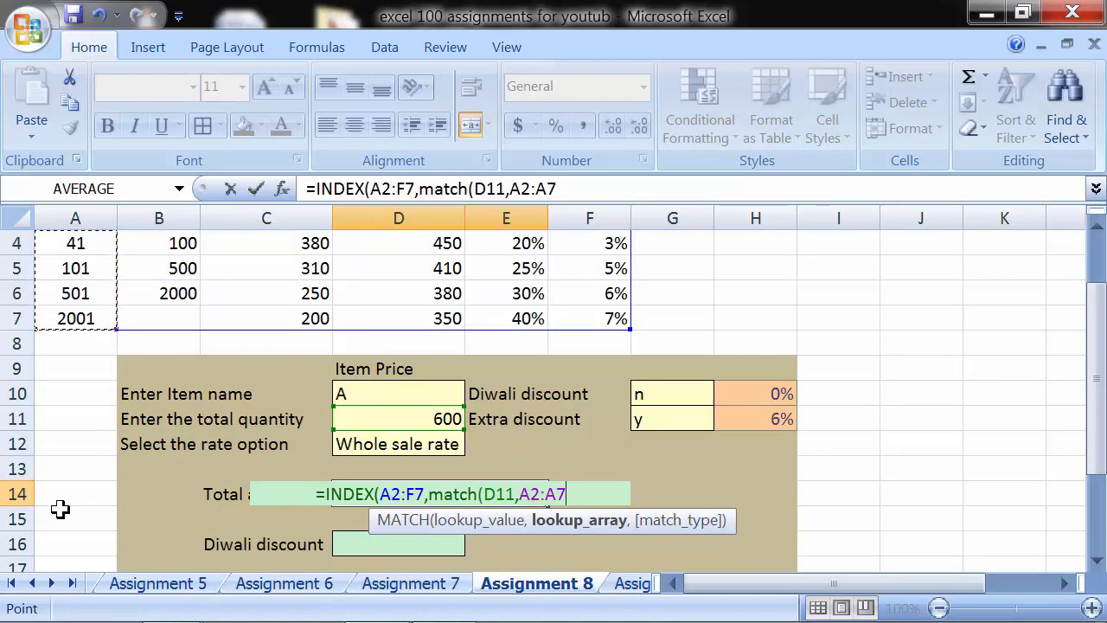
{"action": "type", "text": ")"}
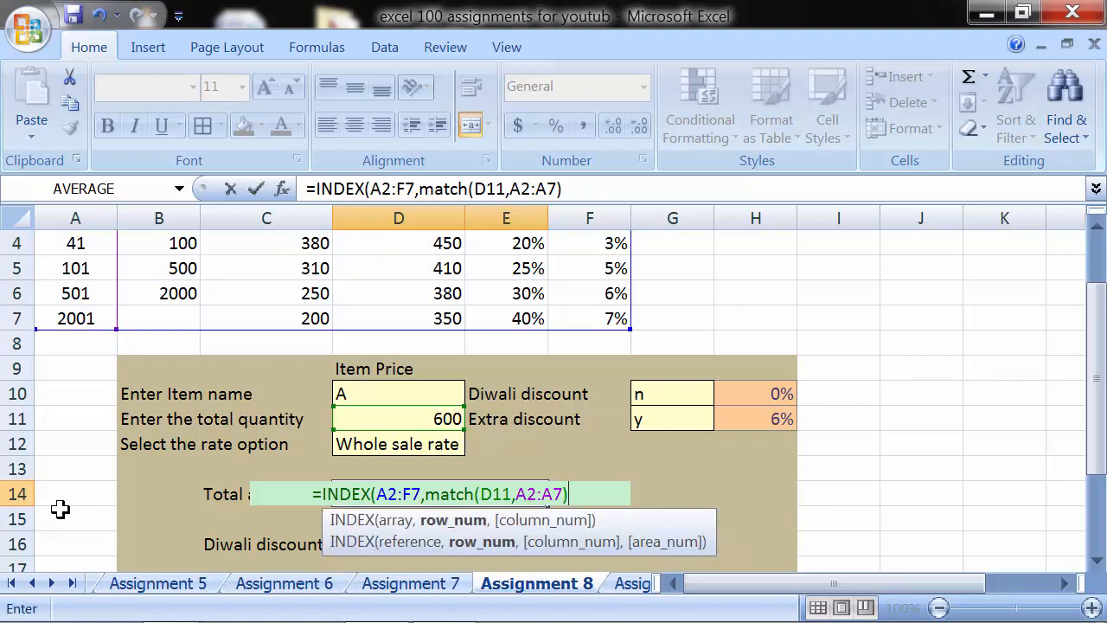
{"action": "type", "text": ","}
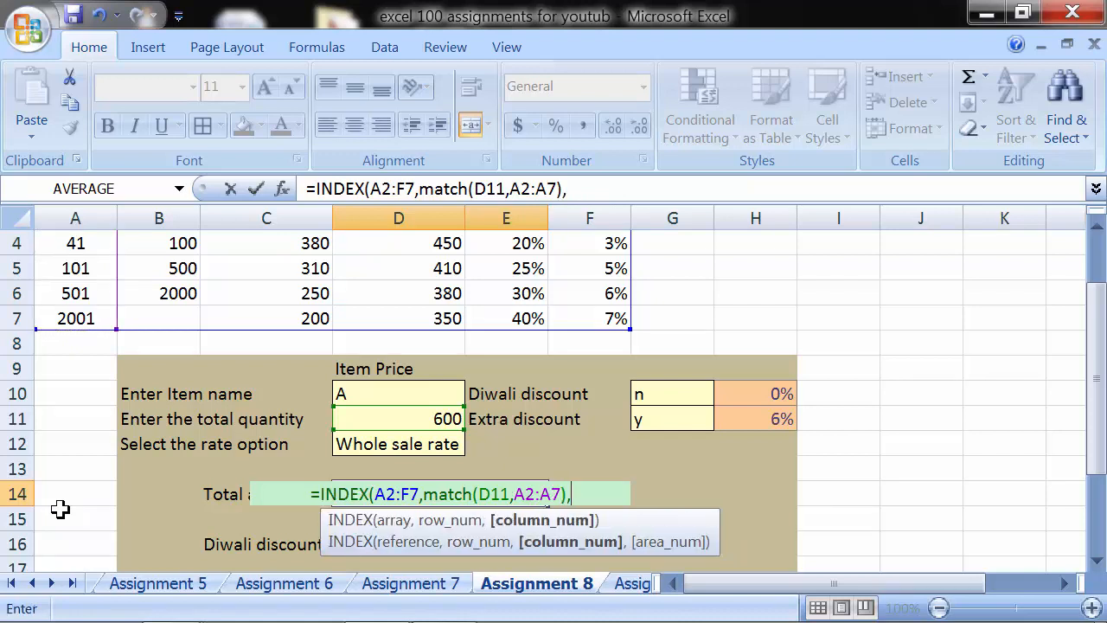
{"action": "key", "text": "BackSpace"}
{"action": "key", "text": "BackSpace"}
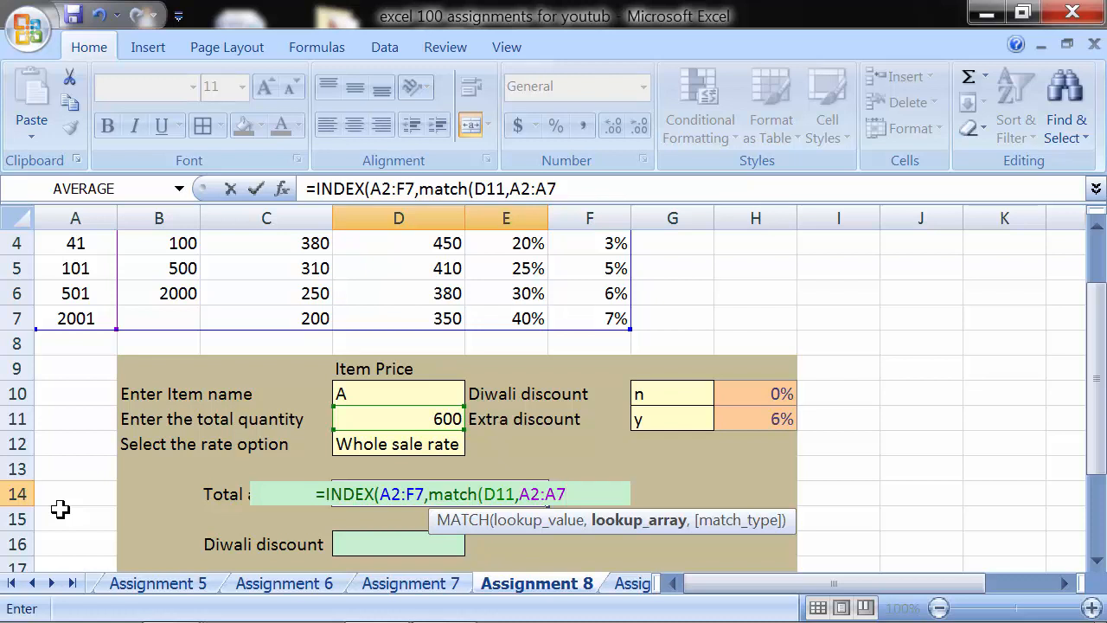
{"action": "type", "text": "),"}
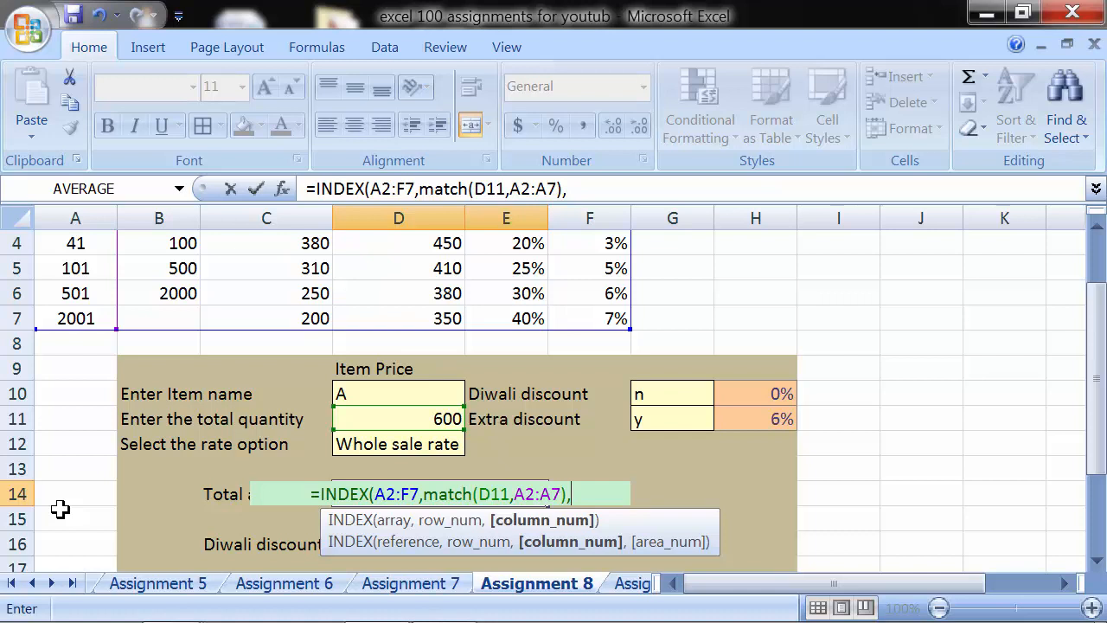
Add MATCH(D12,A2:F2) as the INDEX column number to find the selected rate option in the header row.
{"action": "type", "text": "match"}
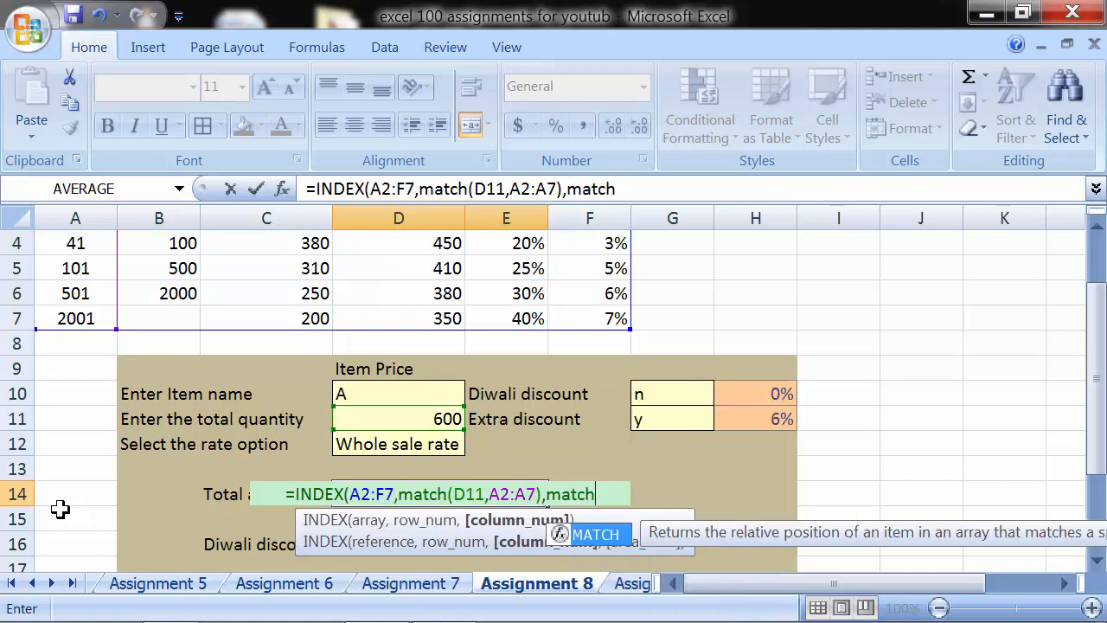
{"action": "type", "text": "("}
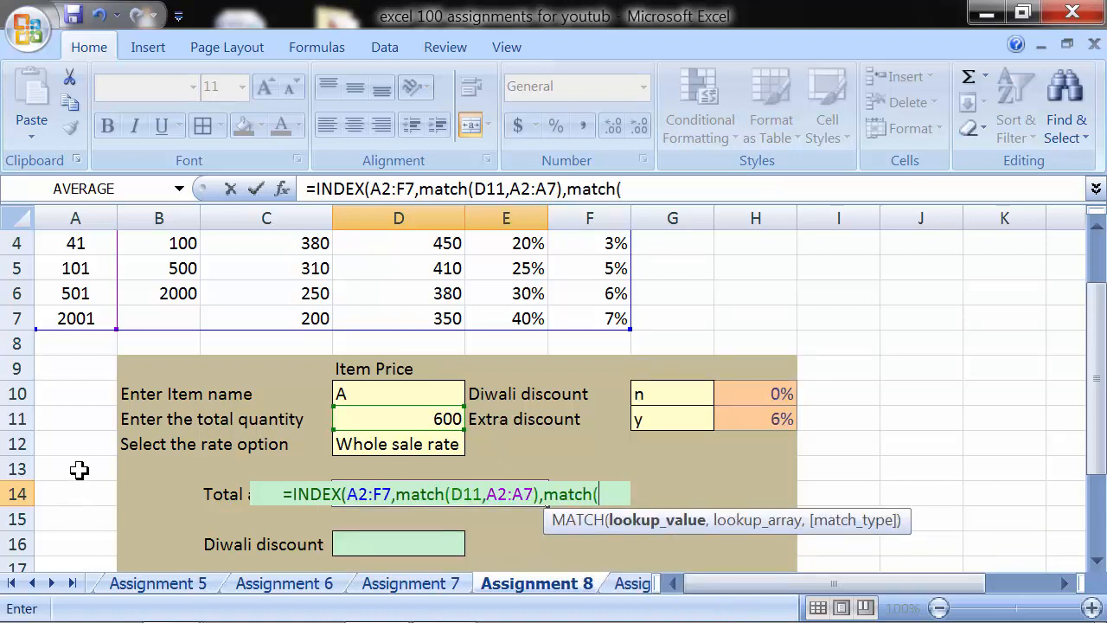
{"action": "left_click", "coordinate": [363, 448]}
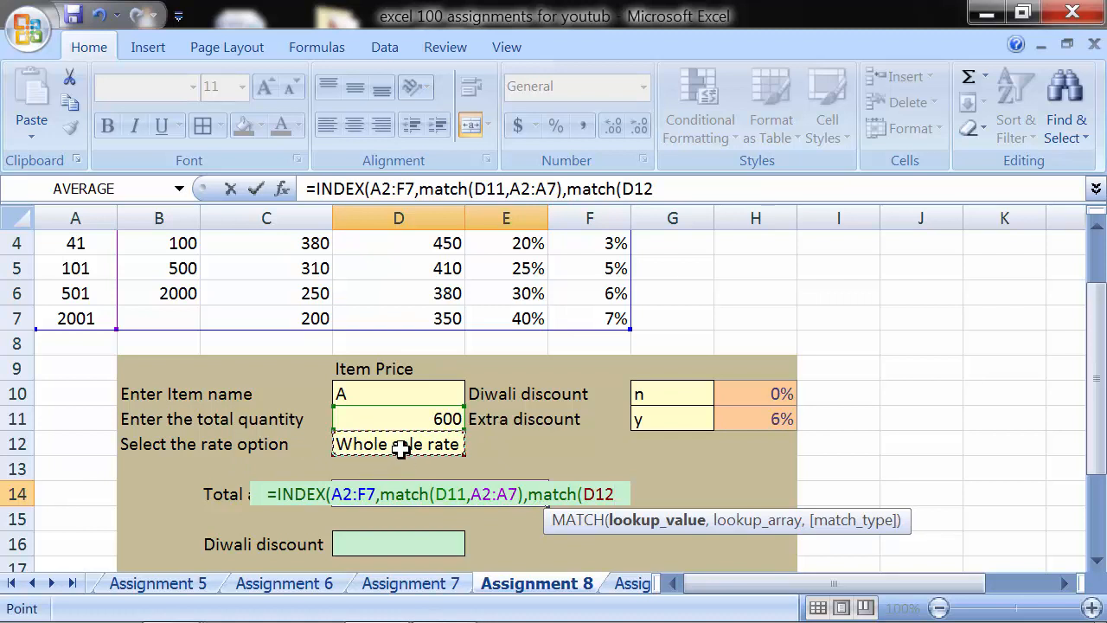
{"action": "type", "text": ","}
{"action": "scroll", "coordinate": [400, 448], "scroll_direction": "up", "scroll_amount": 1}
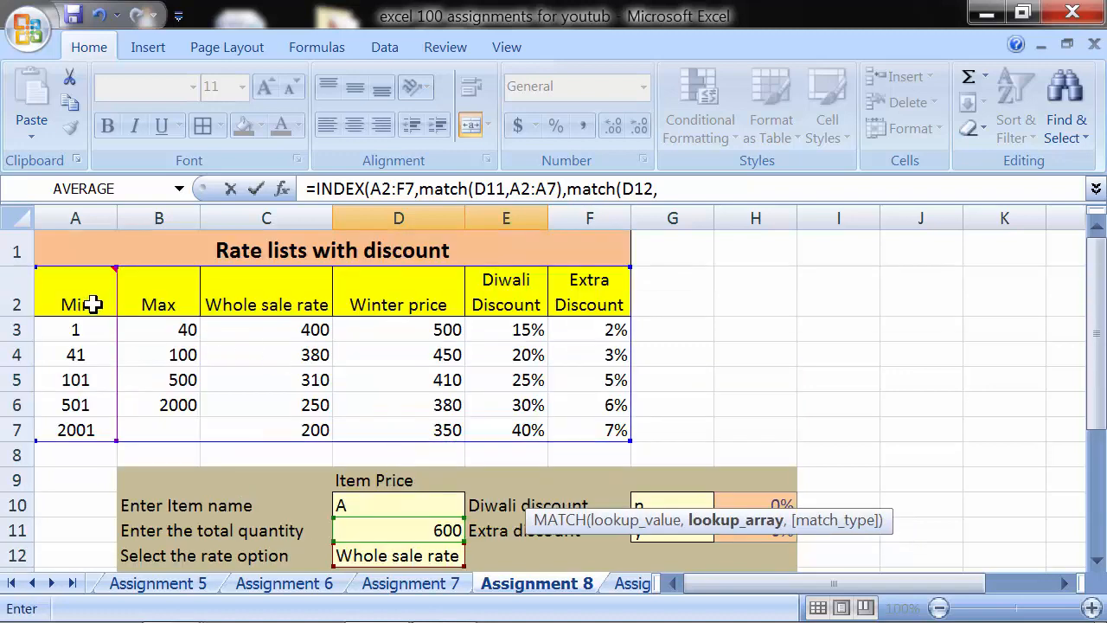
{"action": "left_click_drag", "start_coordinate": [93, 305], "coordinate": [594, 294]}
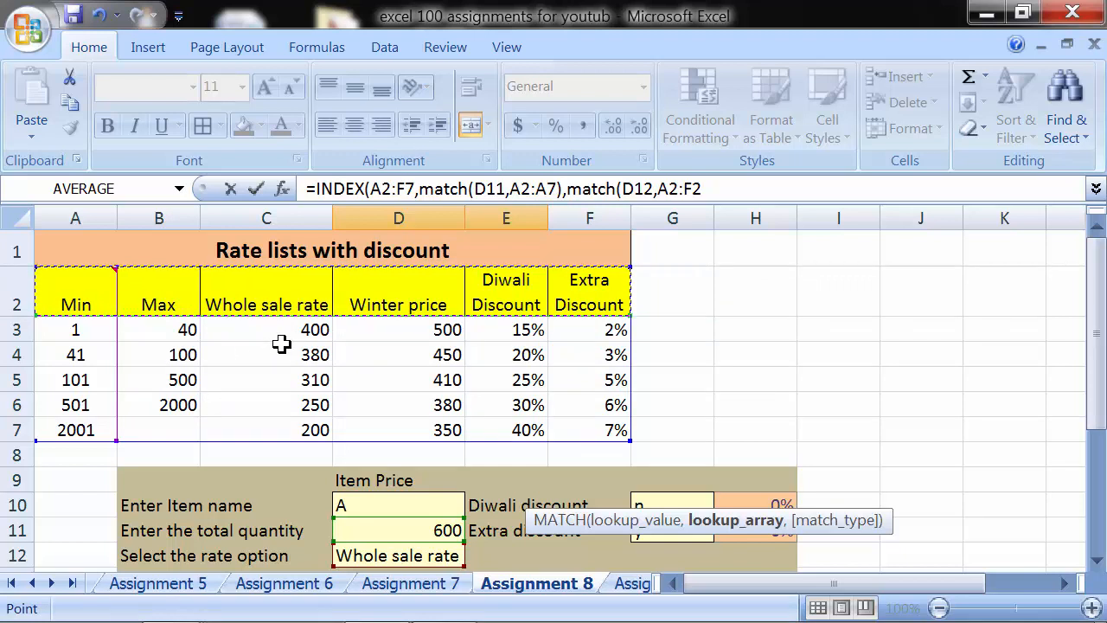
{"action": "scroll", "coordinate": [282, 344], "scroll_direction": "down", "scroll_amount": 1}
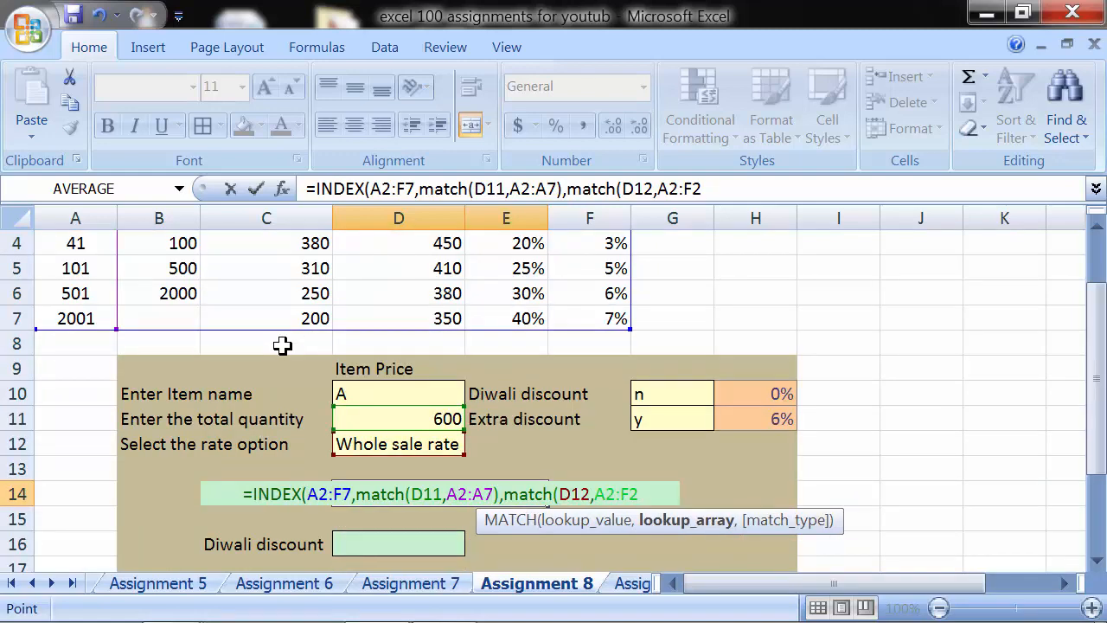
{"action": "type", "text": ")"}
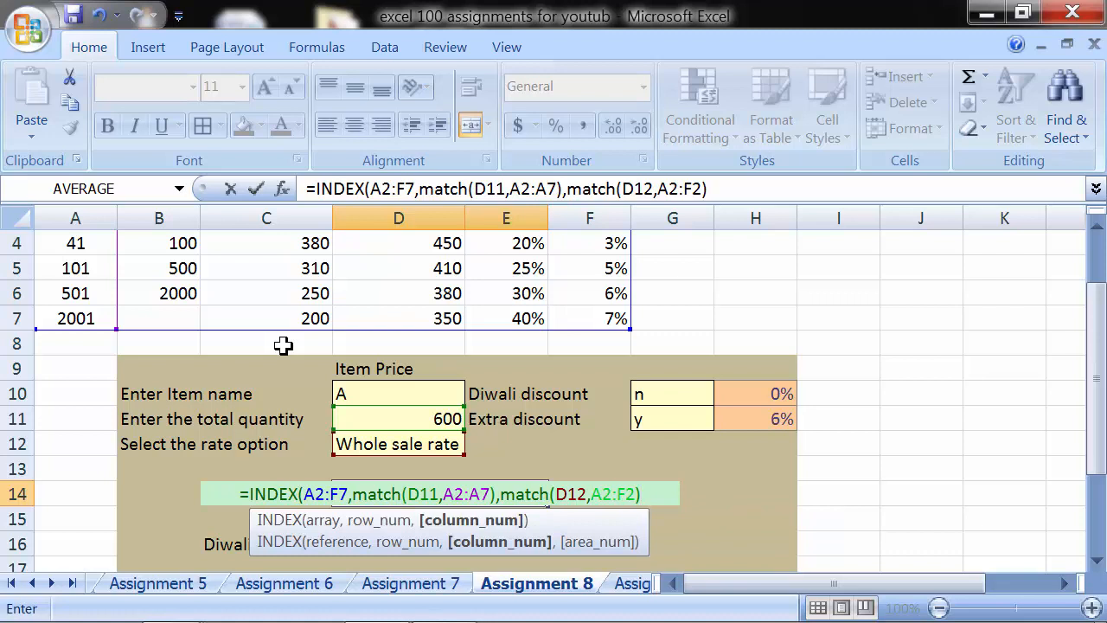
Close the INDEX function, multiply it by the total quantity D11, and enter the formula in D14.
{"action": "type", "text": ")"}
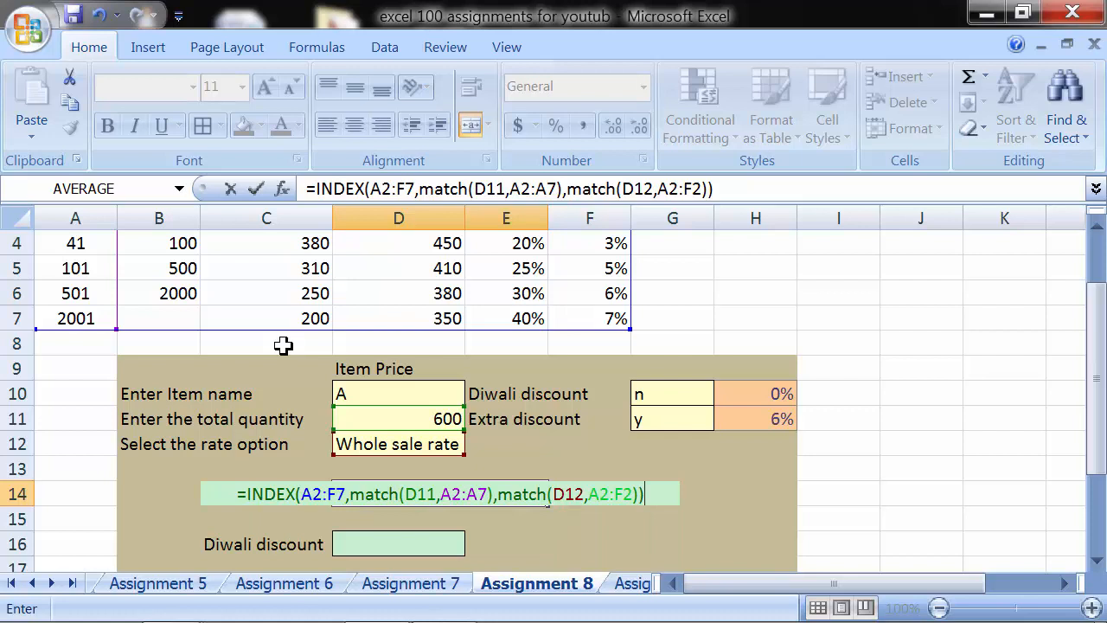
{"action": "type", "text": "*"}
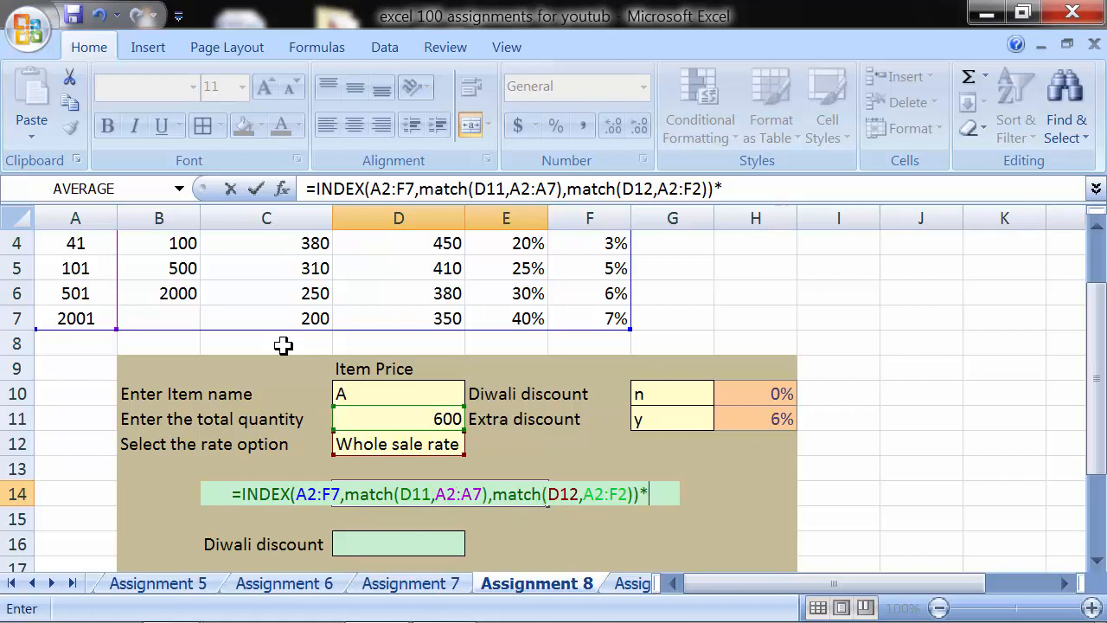
{"action": "left_click", "coordinate": [354, 420]}
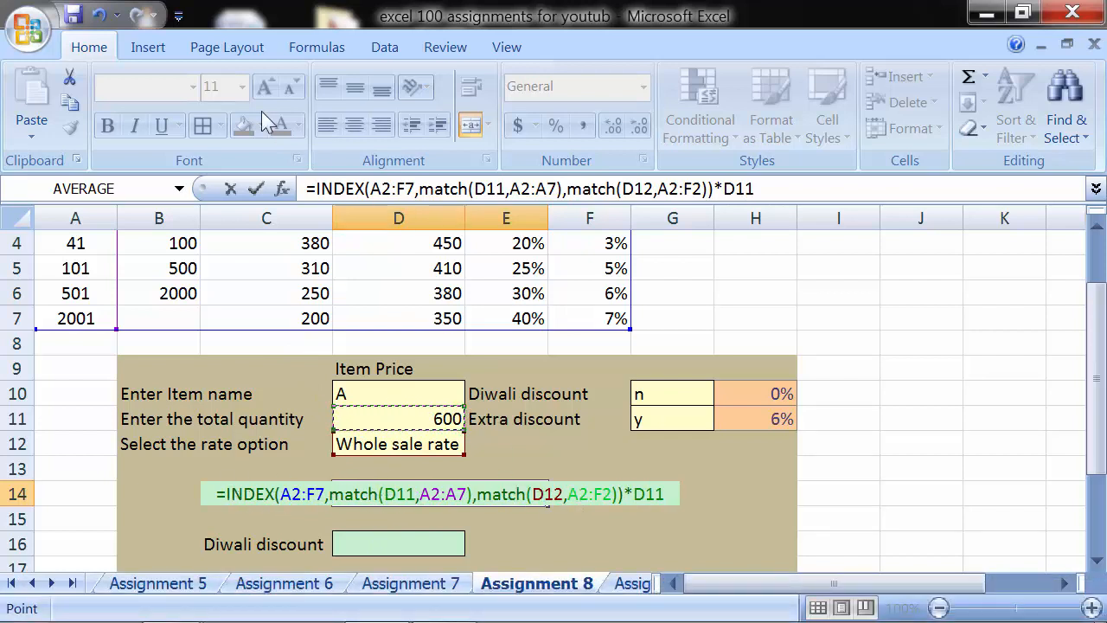
{"action": "left_click_drag", "start_coordinate": [305, 189], "coordinate": [765, 196]}
{"action": "left_click", "coordinate": [763, 189]}
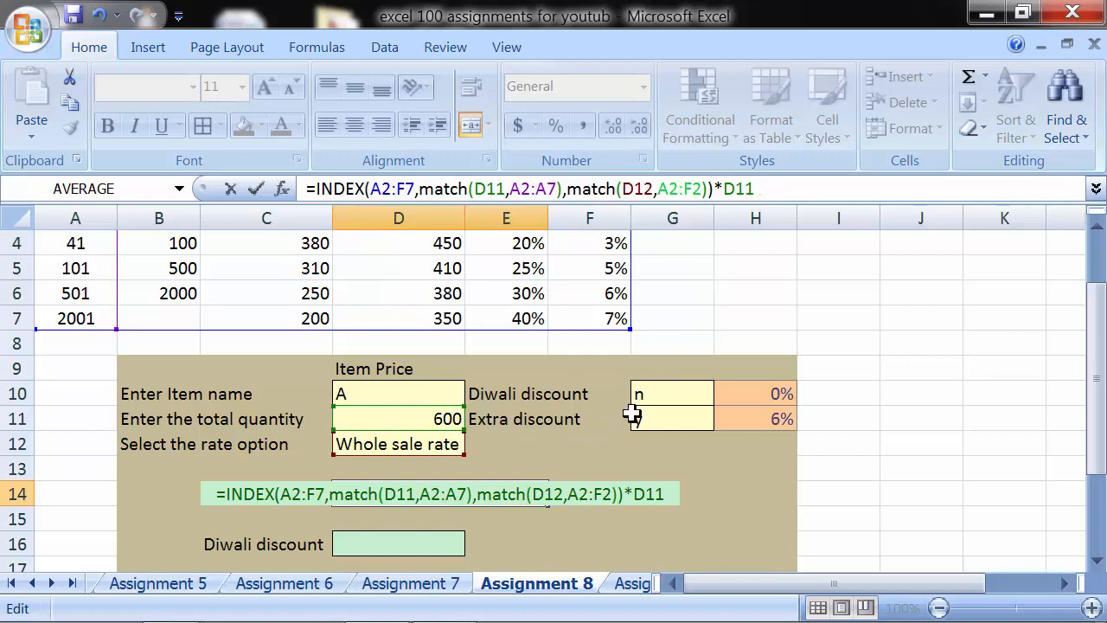
{"action": "key", "text": "Return"}
{"action": "left_click", "coordinate": [523, 495]}
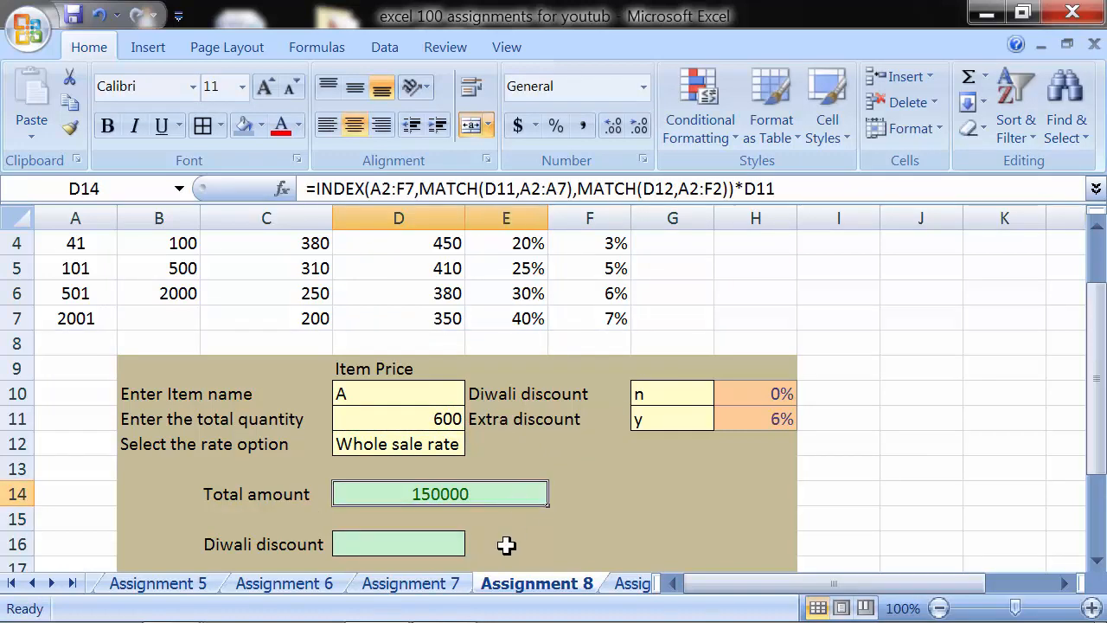
Check the total quantity in D11 against the rate list's Min, Max and Whole sale rate values in row 6.
{"action": "scroll", "coordinate": [506, 544], "scroll_direction": "up", "scroll_amount": 1}
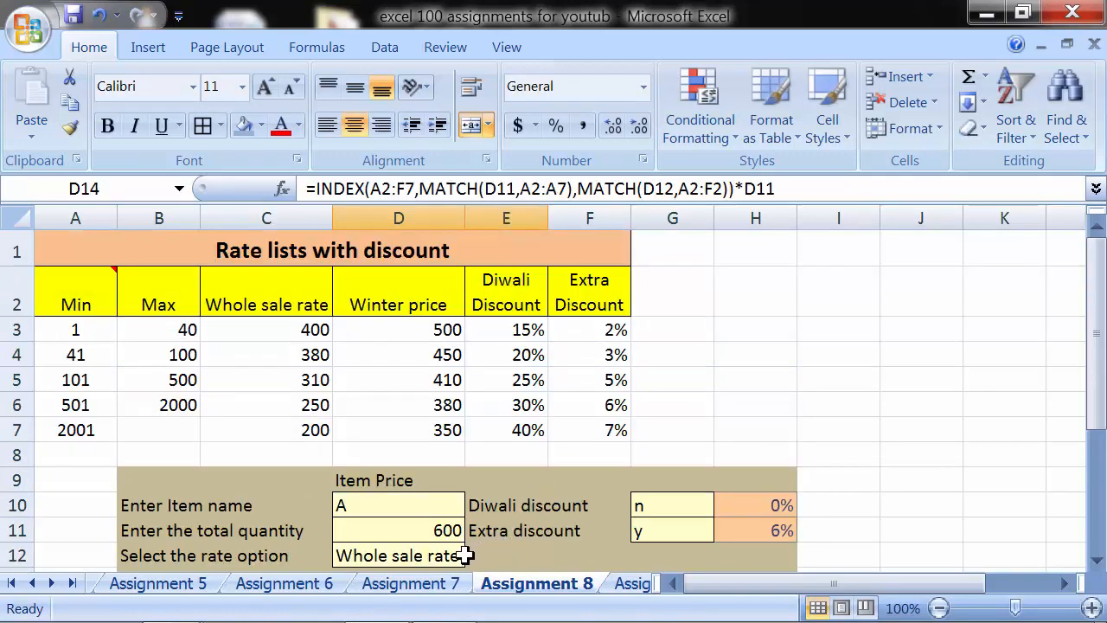
{"action": "left_click", "coordinate": [434, 530]}
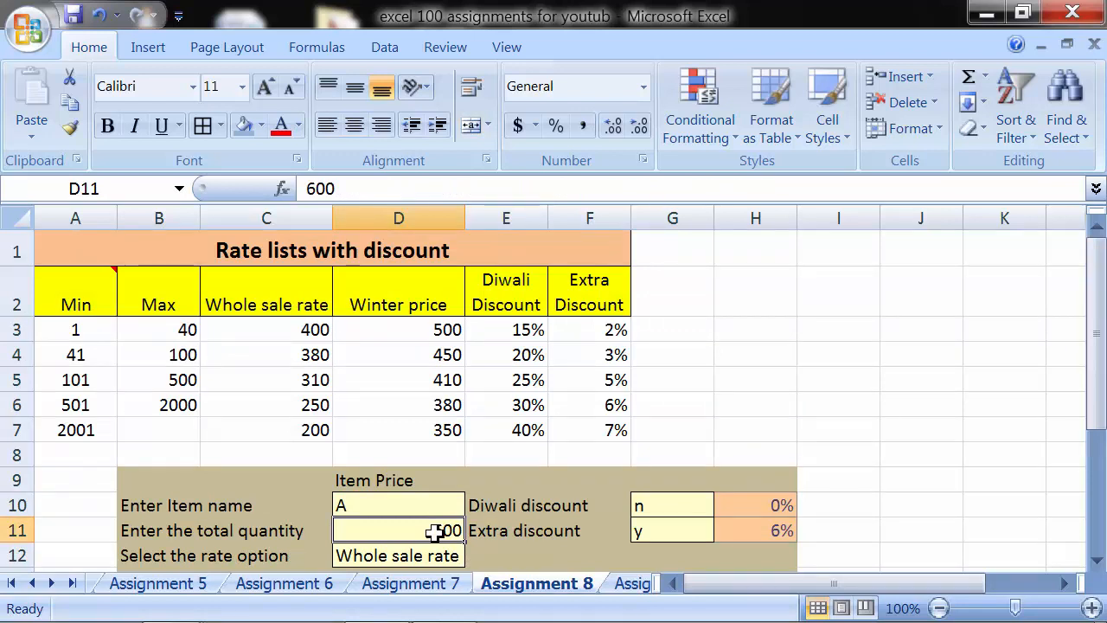
{"action": "left_click", "coordinate": [91, 406]}
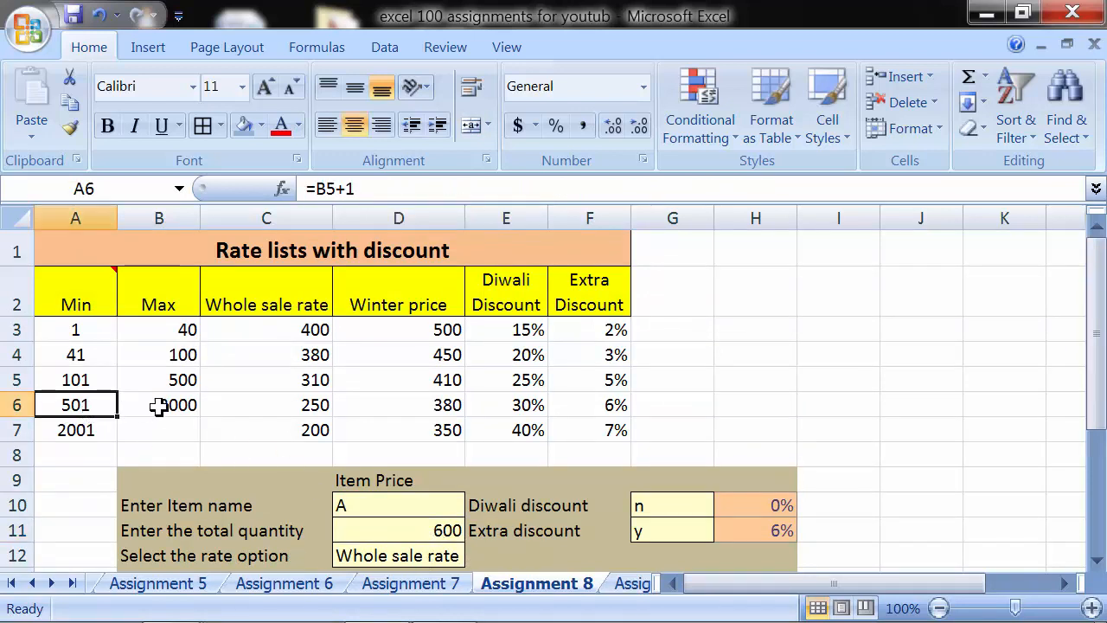
{"action": "left_click", "coordinate": [158, 406]}
{"action": "left_click", "coordinate": [96, 403]}
{"action": "left_click", "coordinate": [163, 407]}
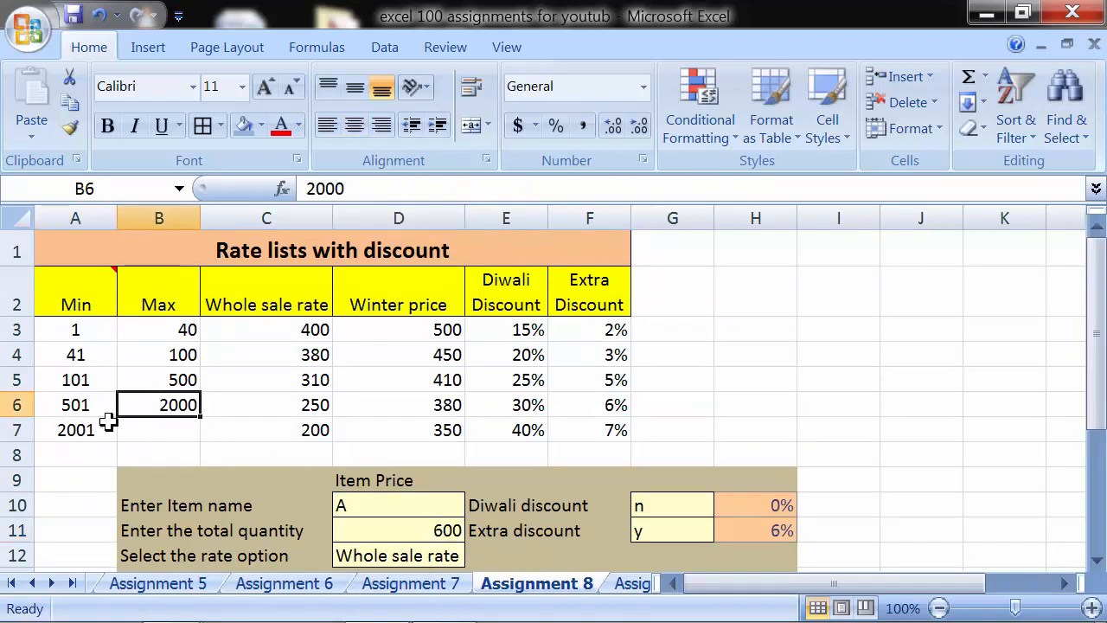
{"action": "left_click", "coordinate": [95, 406]}
{"action": "left_click", "coordinate": [160, 406]}
{"action": "left_click", "coordinate": [278, 404]}
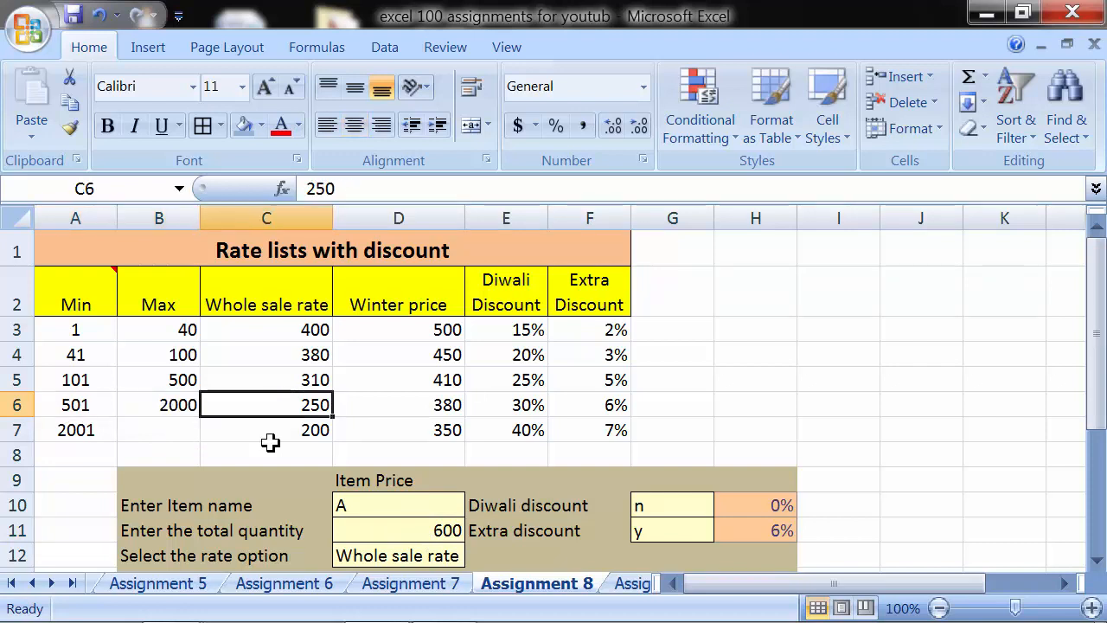
{"action": "scroll", "coordinate": [272, 443], "scroll_direction": "down", "scroll_amount": 1}
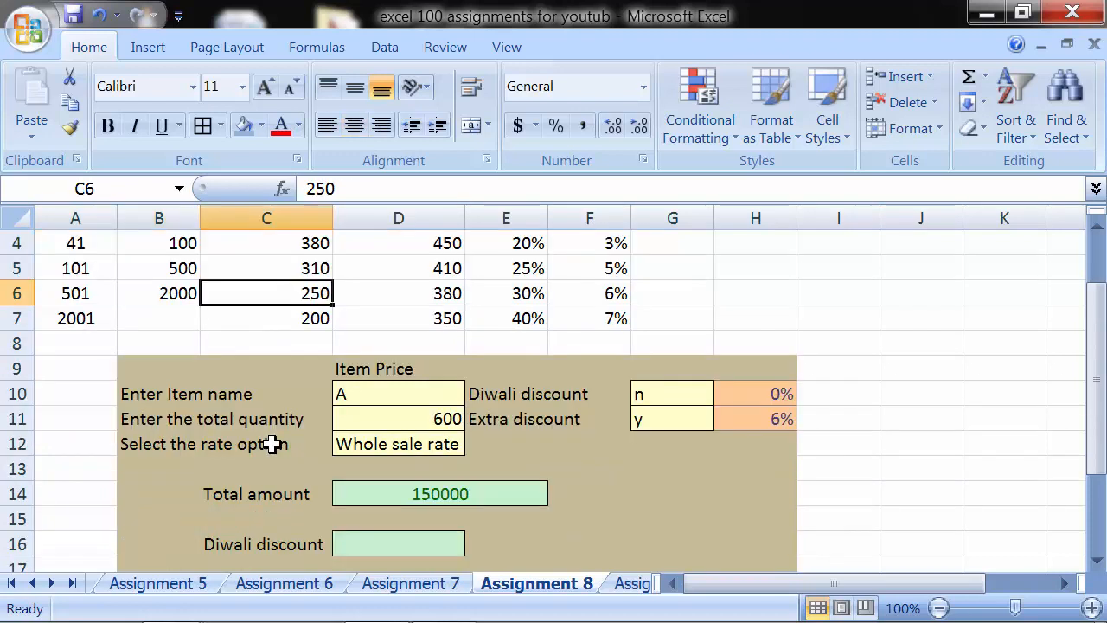
Test the total amount with Winter price as the rate option in D12, and switch it back to Whole sale rate.
{"action": "left_click", "coordinate": [402, 448]}
{"action": "left_click", "coordinate": [467, 444]}
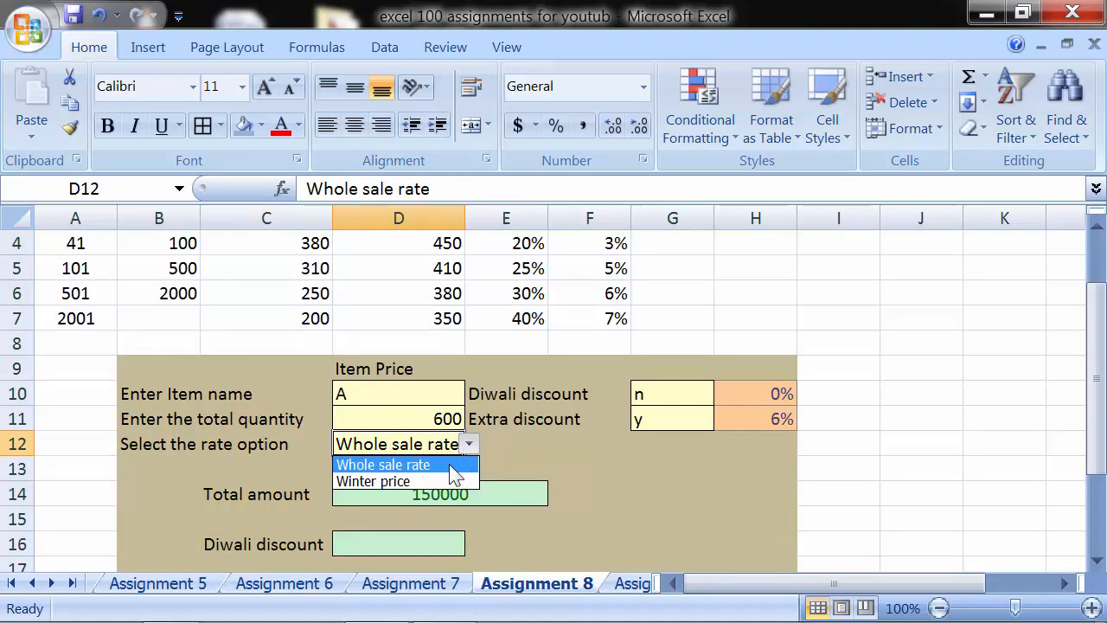
{"action": "left_click", "coordinate": [449, 479]}
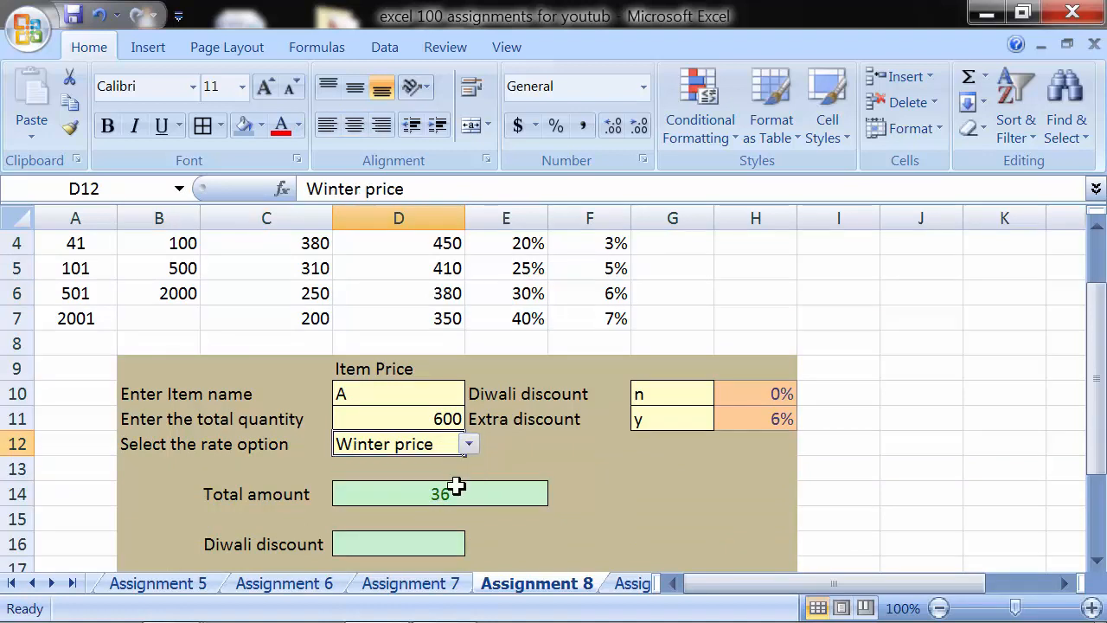
{"action": "scroll", "coordinate": [455, 489], "scroll_direction": "up", "scroll_amount": 1}
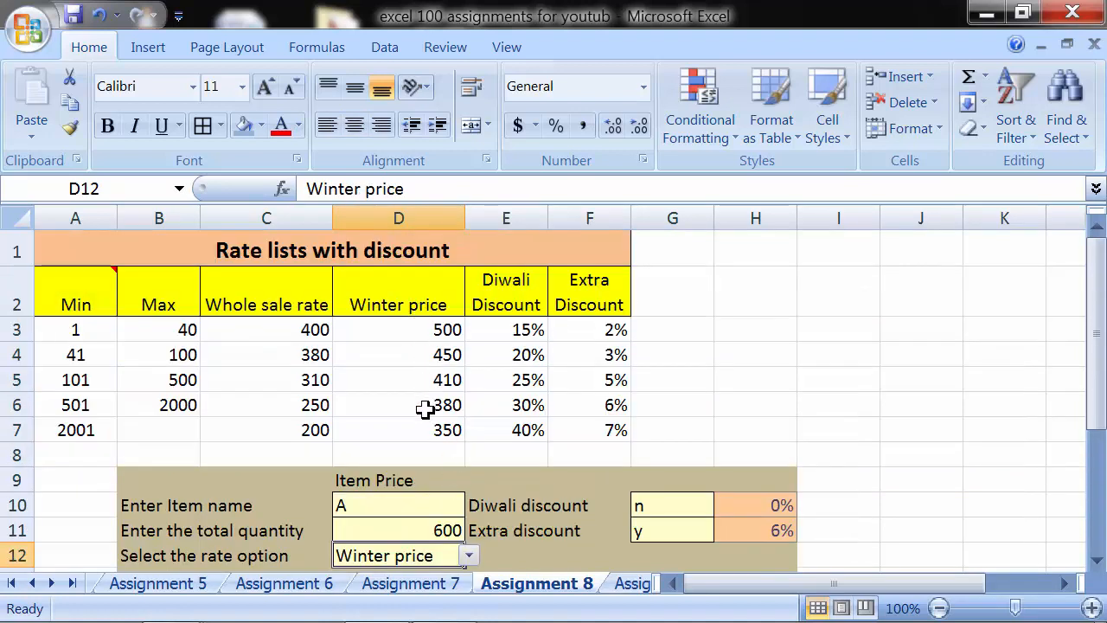
{"action": "scroll", "coordinate": [422, 448], "scroll_direction": "down", "scroll_amount": 1}
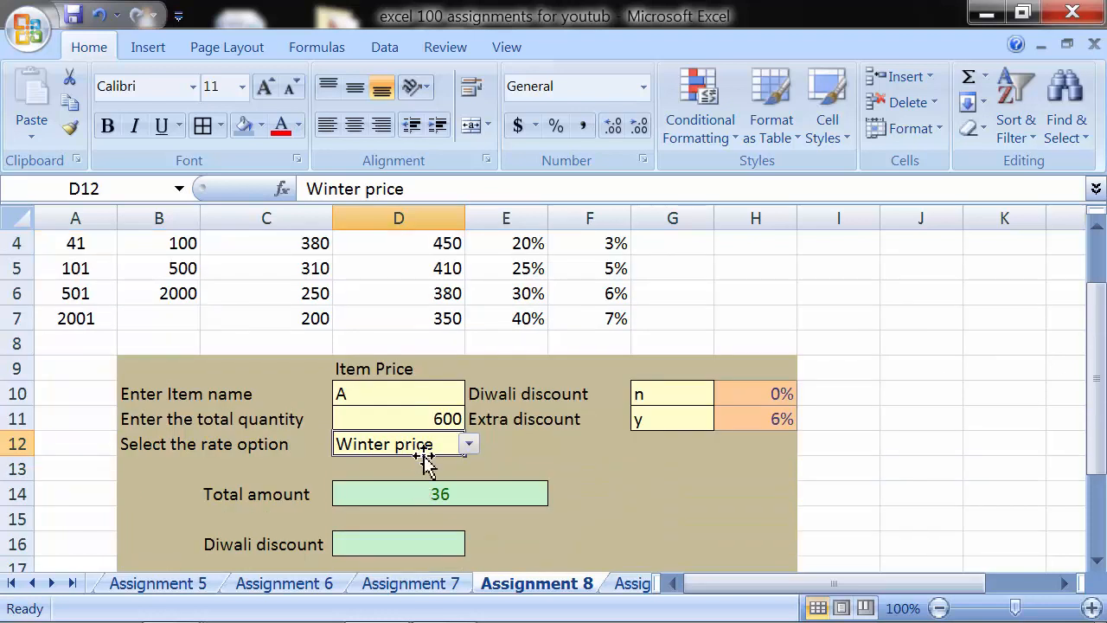
{"action": "left_click", "coordinate": [468, 444]}
{"action": "left_click", "coordinate": [464, 464]}
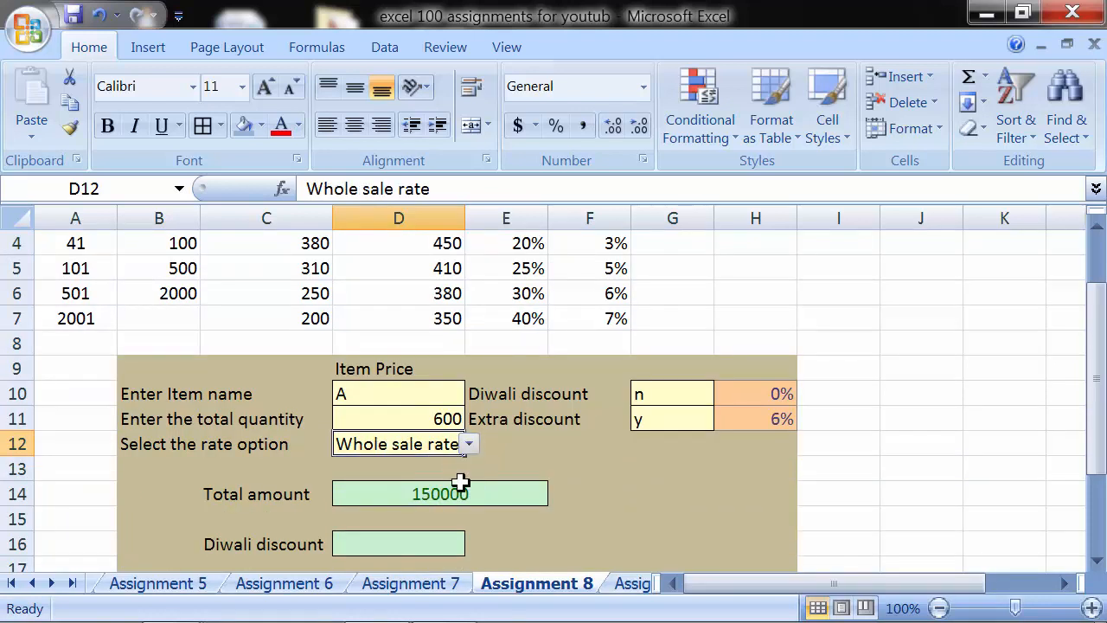
Set the total quantity in D11 to 200.
{"action": "left_click", "coordinate": [452, 421]}
{"action": "scroll", "coordinate": [452, 421], "scroll_direction": "up", "scroll_amount": 1}
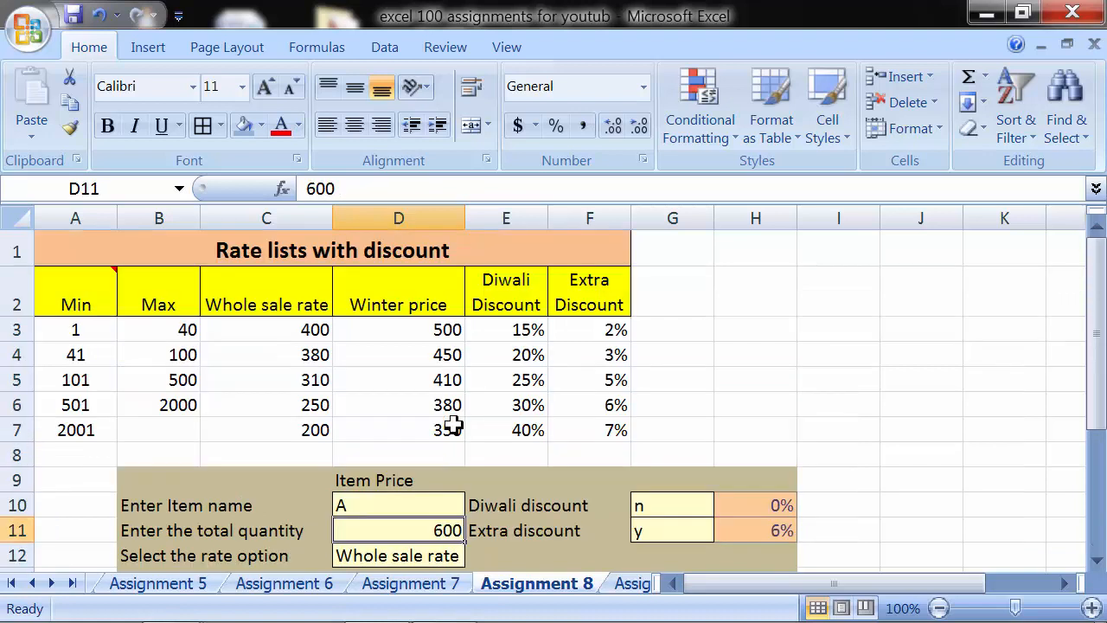
{"action": "type", "text": "200"}
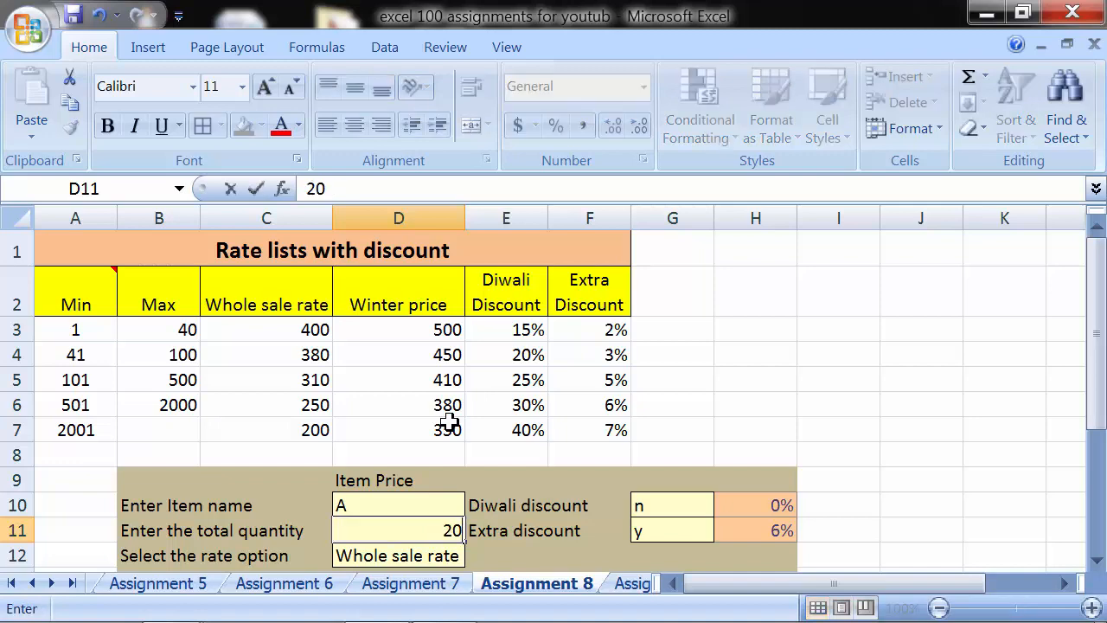
{"action": "key", "text": "Return"}
{"action": "scroll", "coordinate": [441, 436], "scroll_direction": "down", "scroll_amount": 1}
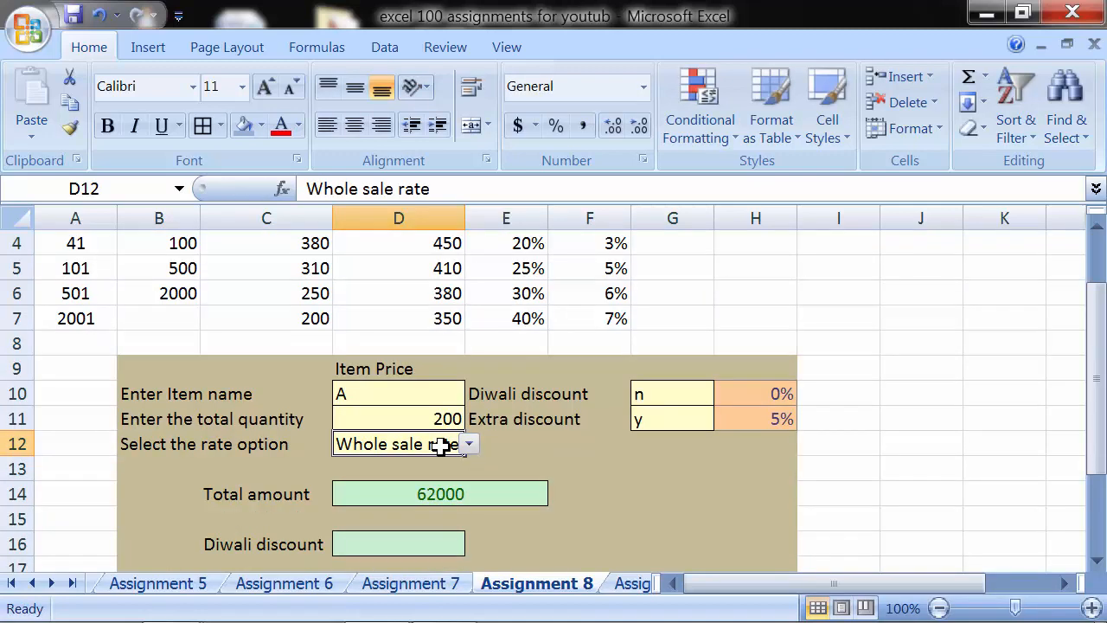
Check the total amount against the Min, Max and Whole sale rate values in rate list row 5 and the quantity in D11.
{"action": "scroll", "coordinate": [441, 445], "scroll_direction": "up", "scroll_amount": 1}
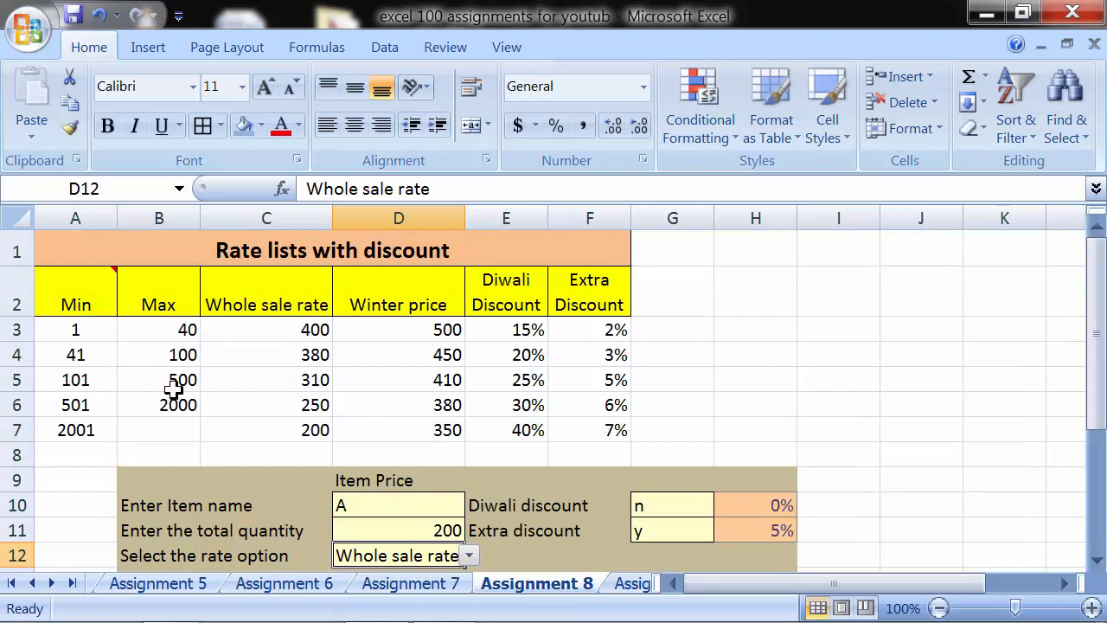
{"action": "left_click", "coordinate": [86, 380]}
{"action": "left_click", "coordinate": [177, 380]}
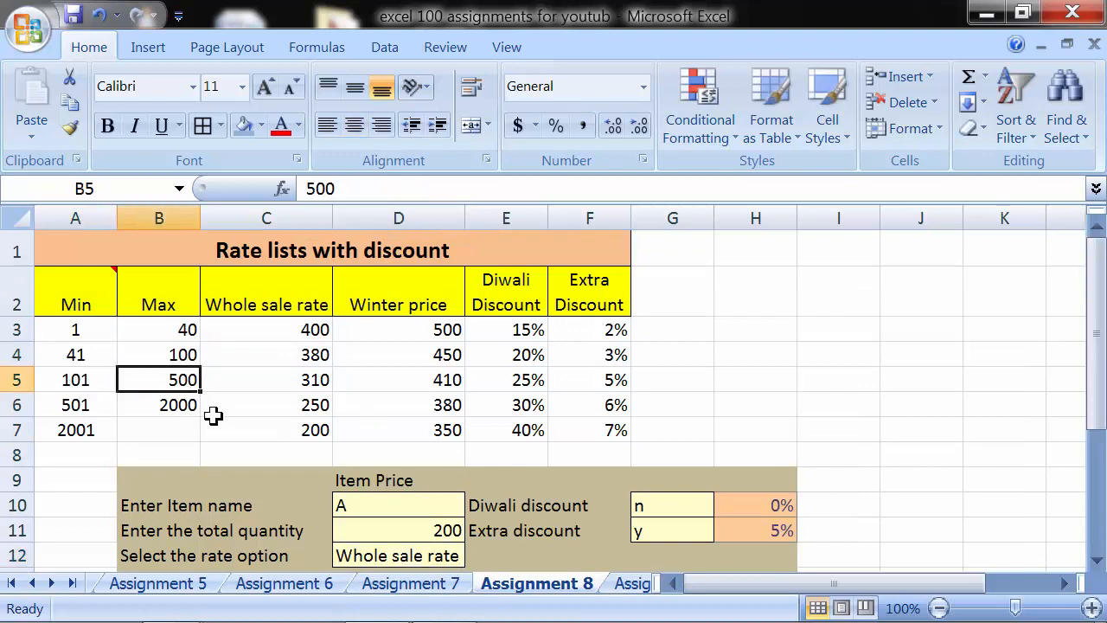
{"action": "left_click", "coordinate": [257, 384]}
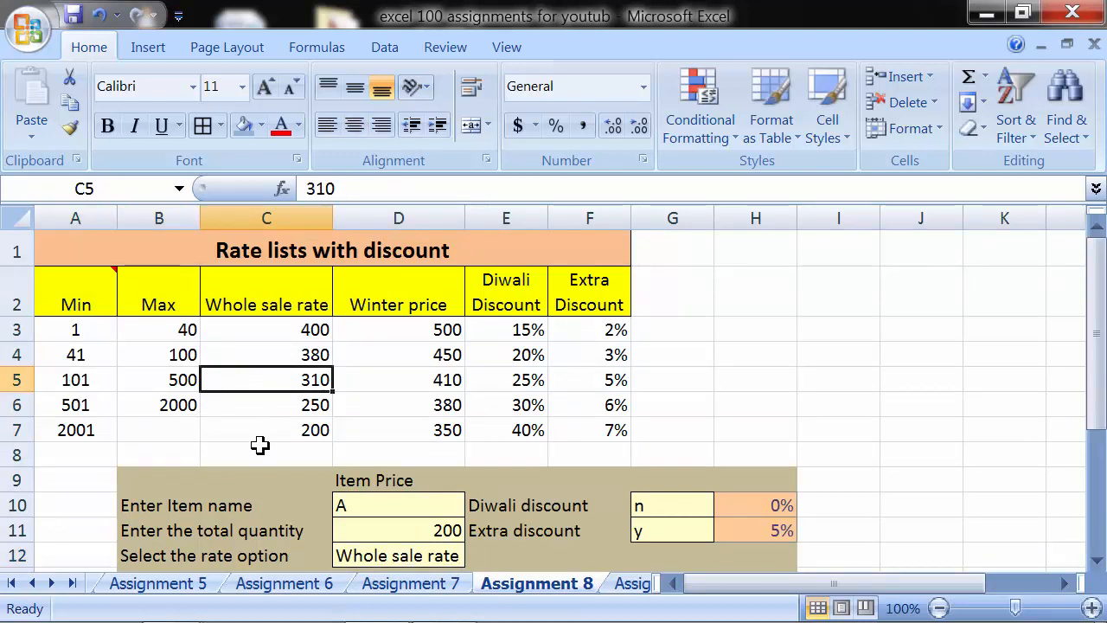
{"action": "scroll", "coordinate": [259, 446], "scroll_direction": "down", "scroll_amount": 1}
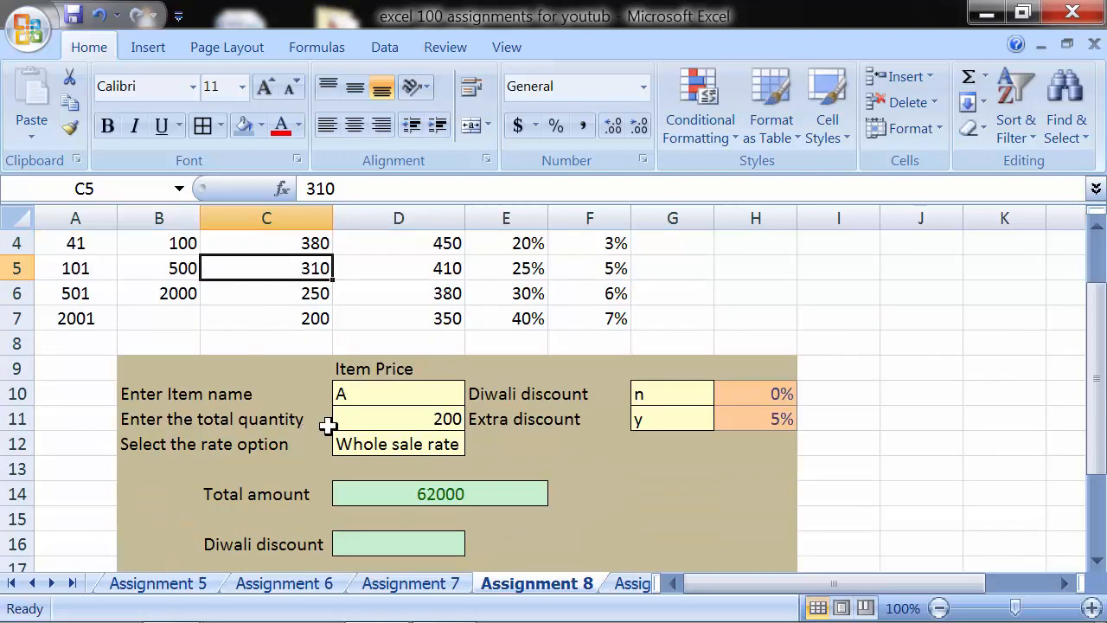
{"action": "left_click", "coordinate": [357, 418]}
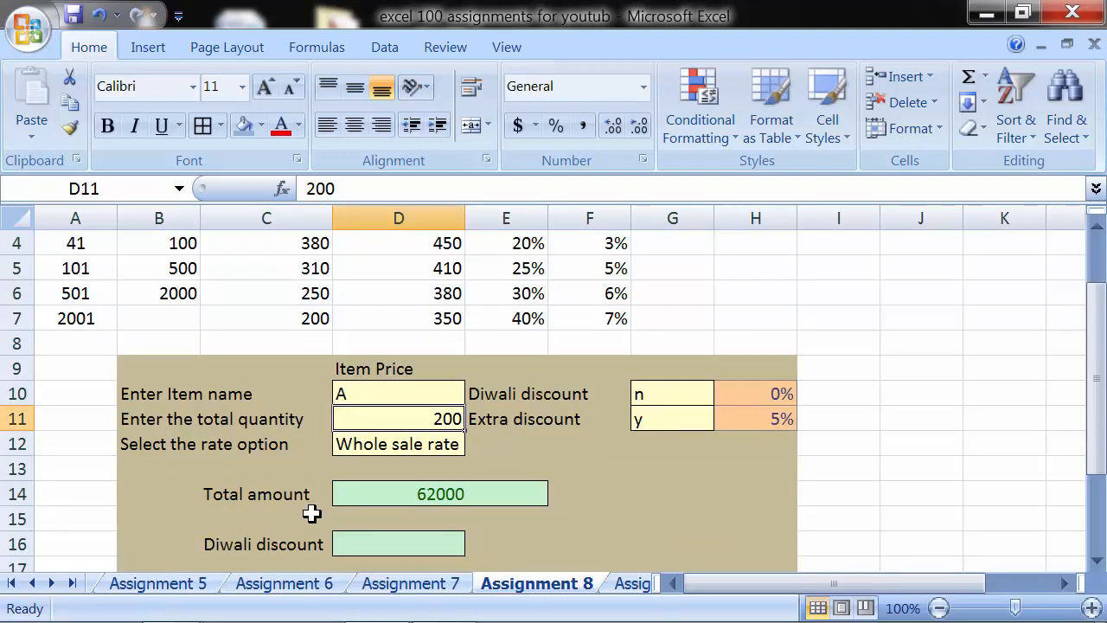
Switch the rate option in D12 to Winter price and check the total amount formula in D14 against the rate list.
{"action": "left_click", "coordinate": [405, 444]}
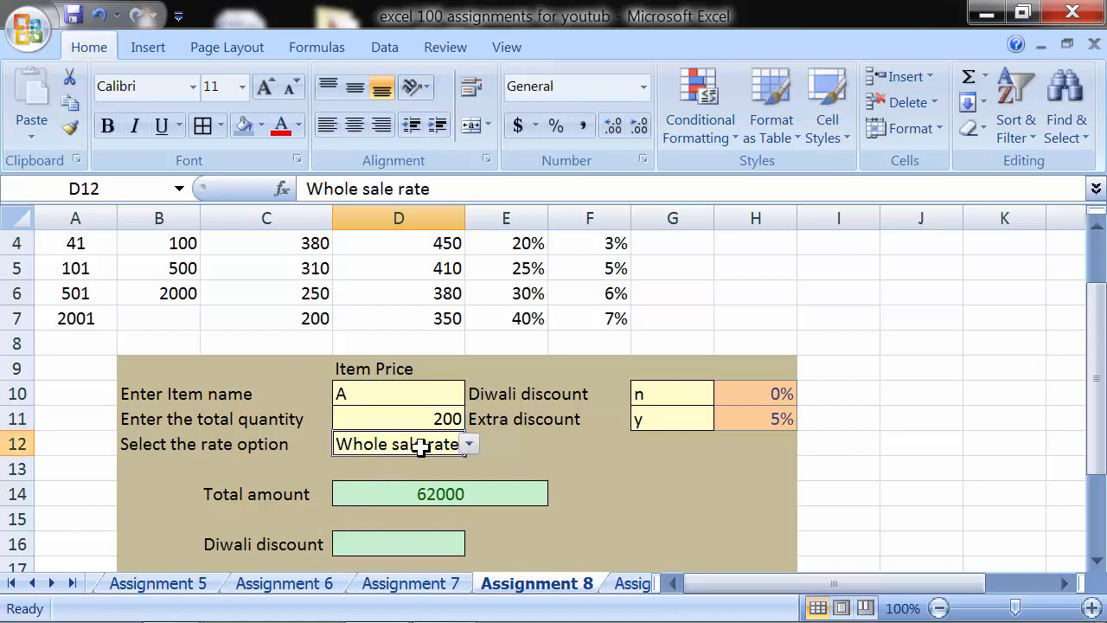
{"action": "left_click", "coordinate": [470, 446]}
{"action": "left_click", "coordinate": [440, 479]}
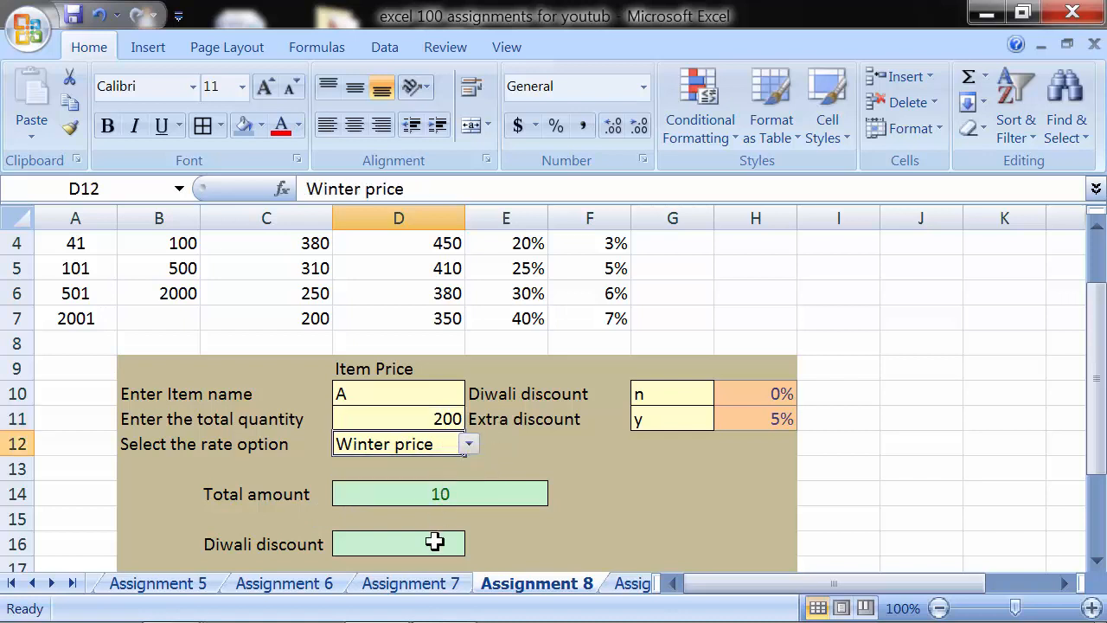
{"action": "scroll", "coordinate": [434, 537], "scroll_direction": "up", "scroll_amount": 1}
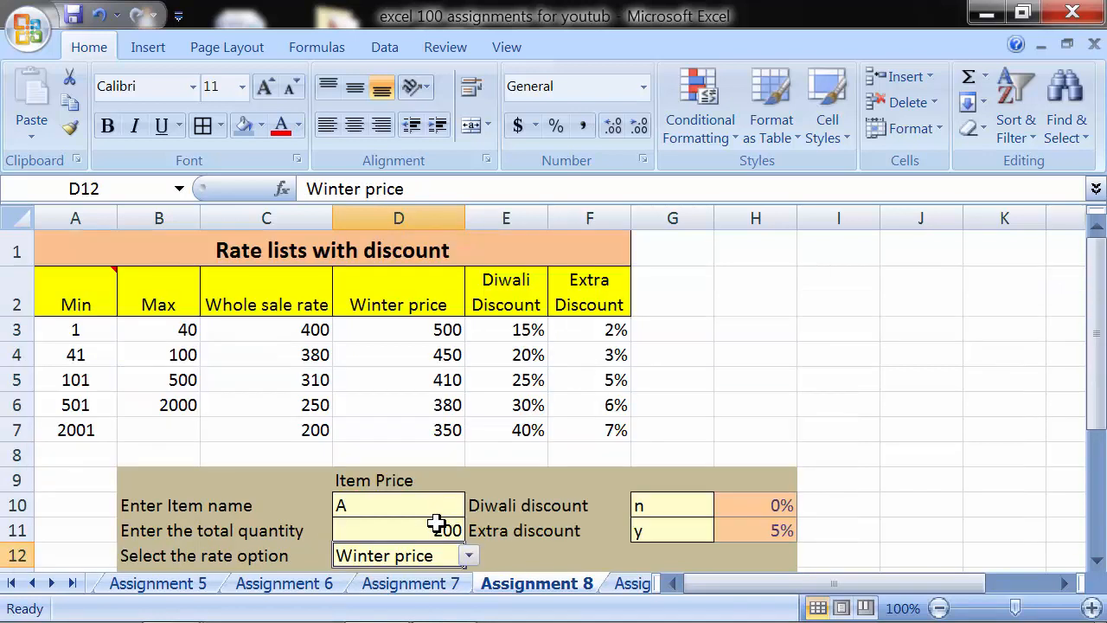
{"action": "scroll", "coordinate": [436, 523], "scroll_direction": "down", "scroll_amount": 1}
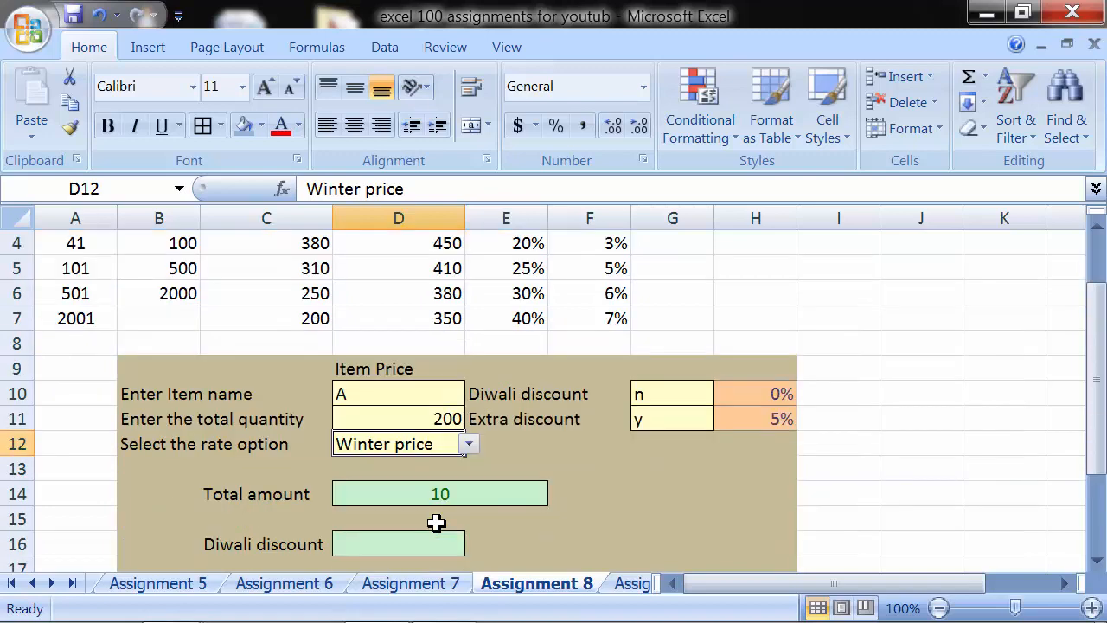
{"action": "left_click", "coordinate": [441, 492]}
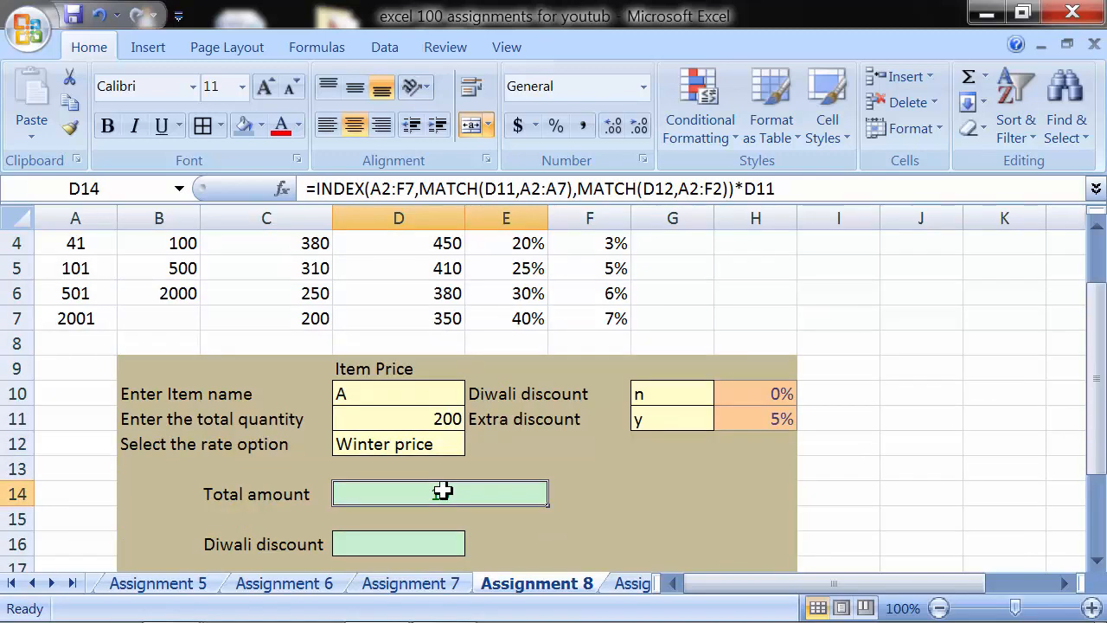
{"action": "scroll", "coordinate": [442, 487], "scroll_direction": "up", "scroll_amount": 1}
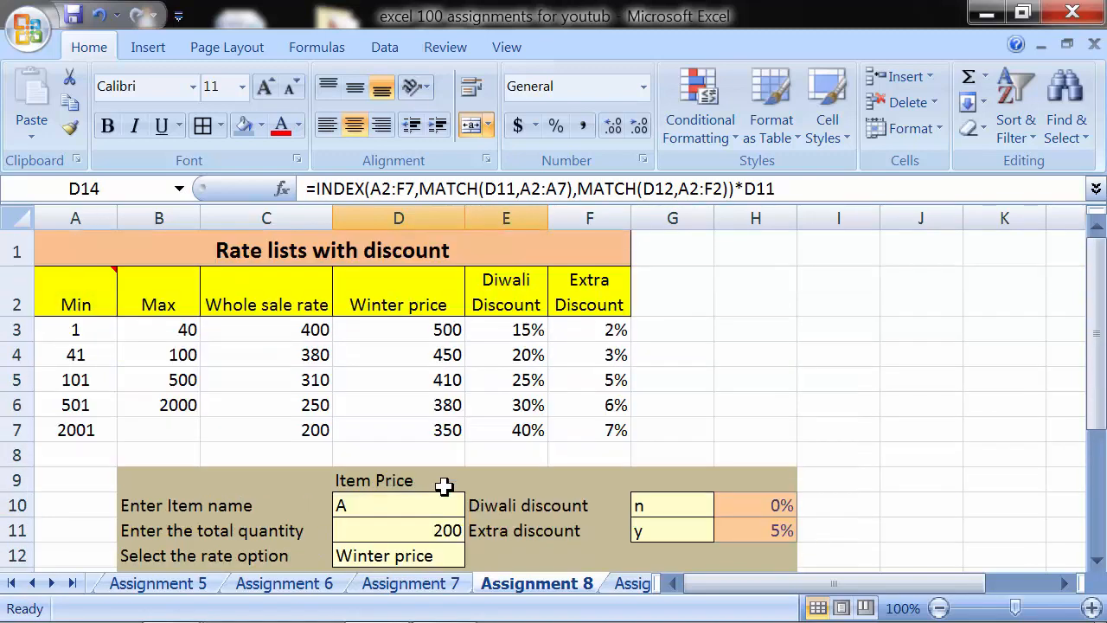
{"action": "scroll", "coordinate": [443, 487], "scroll_direction": "down", "scroll_amount": 1}
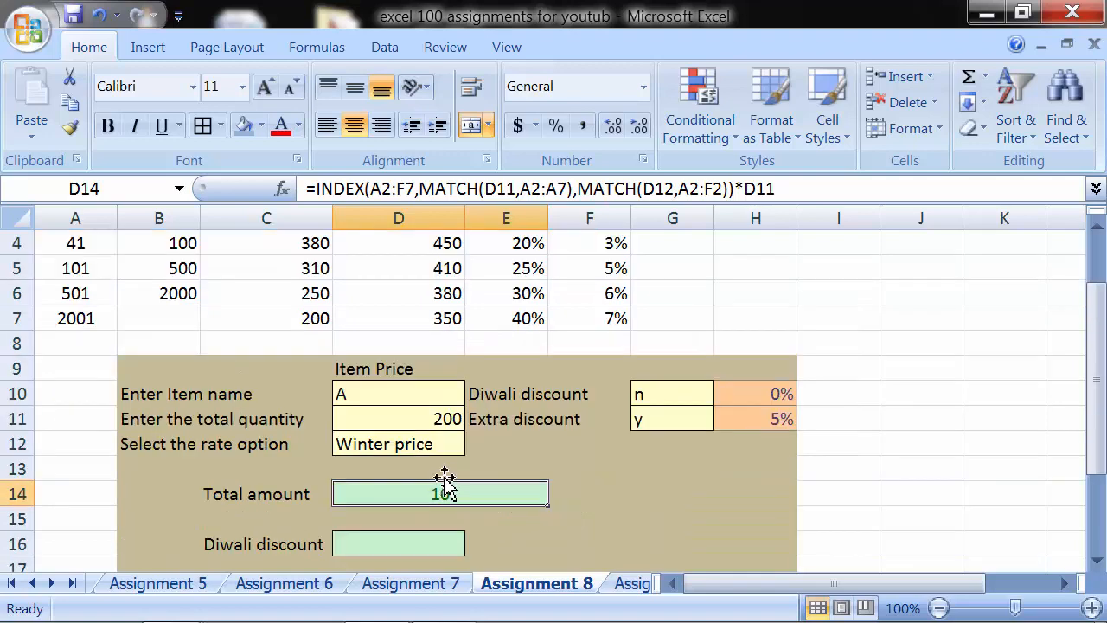
{"action": "left_click", "coordinate": [444, 445]}
{"action": "left_click", "coordinate": [455, 492]}
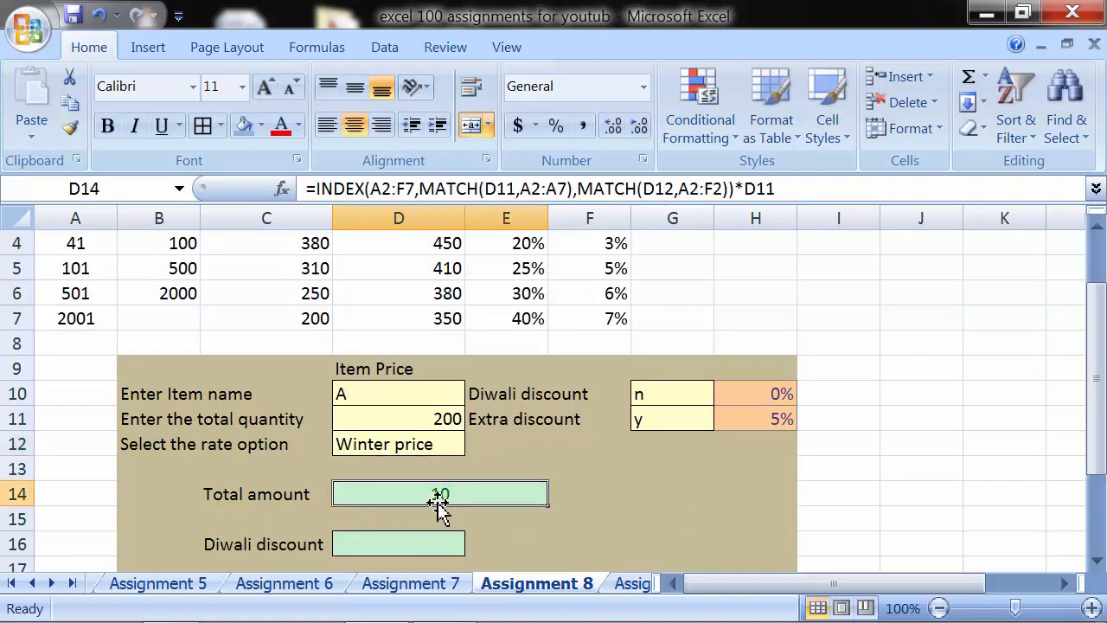
Restore Whole sale rate as the rate option in D12.
{"action": "left_click", "coordinate": [403, 550]}
{"action": "left_click", "coordinate": [413, 445]}
{"action": "left_click", "coordinate": [468, 444]}
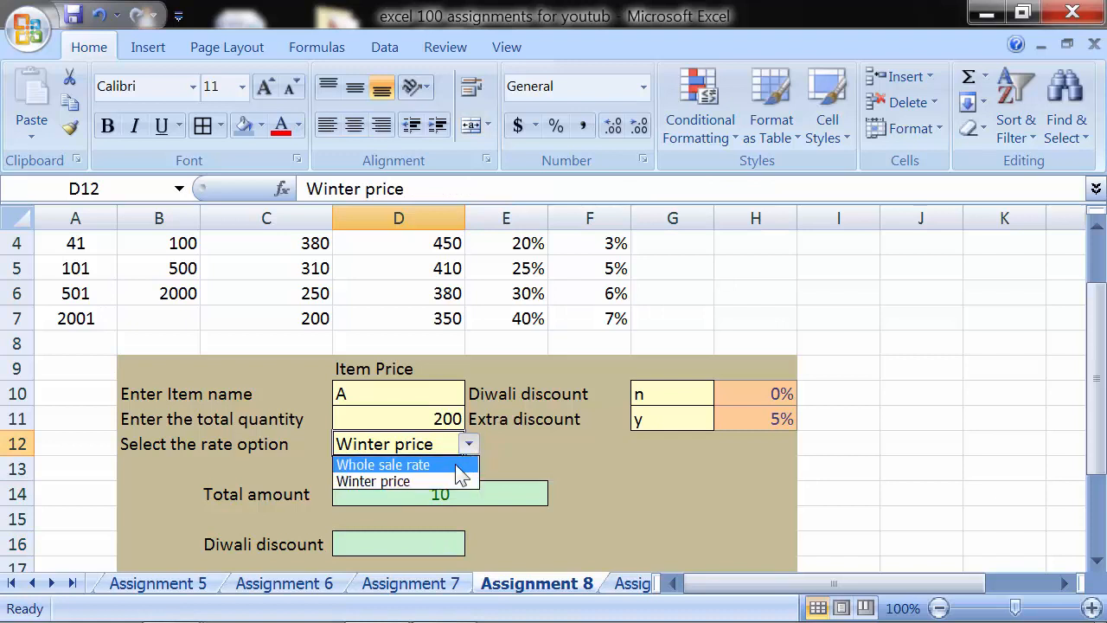
{"action": "left_click", "coordinate": [415, 459]}
Calculate the Diwali discount amount in D16 with the formula =D14*H10.
{"action": "left_click", "coordinate": [407, 542]}
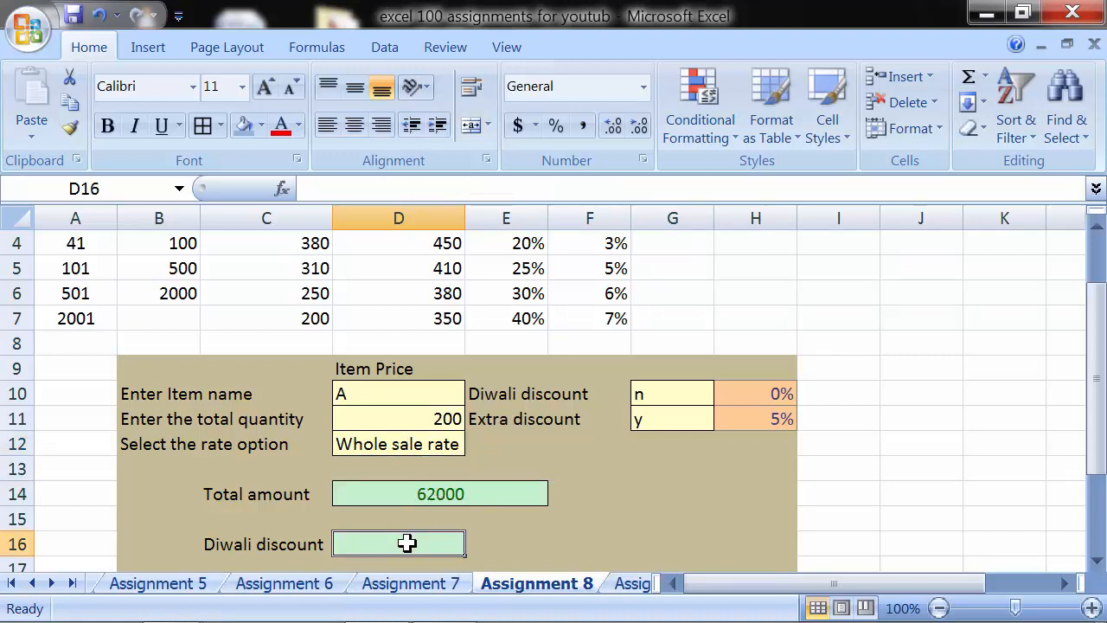
{"action": "type", "text": "="}
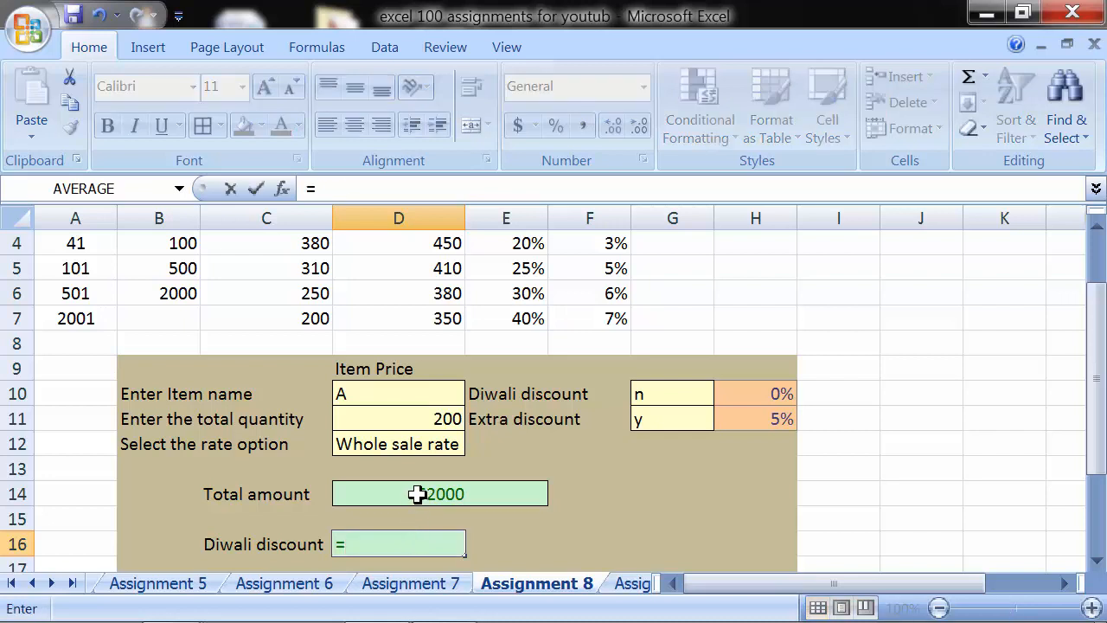
{"action": "left_click", "coordinate": [420, 494]}
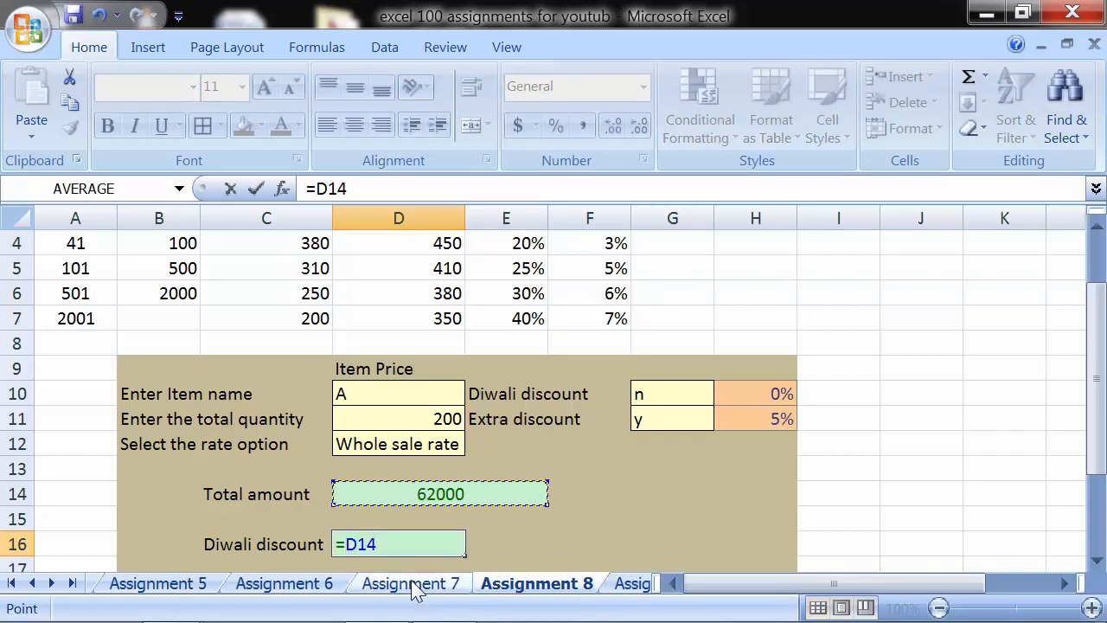
{"action": "type", "text": "*"}
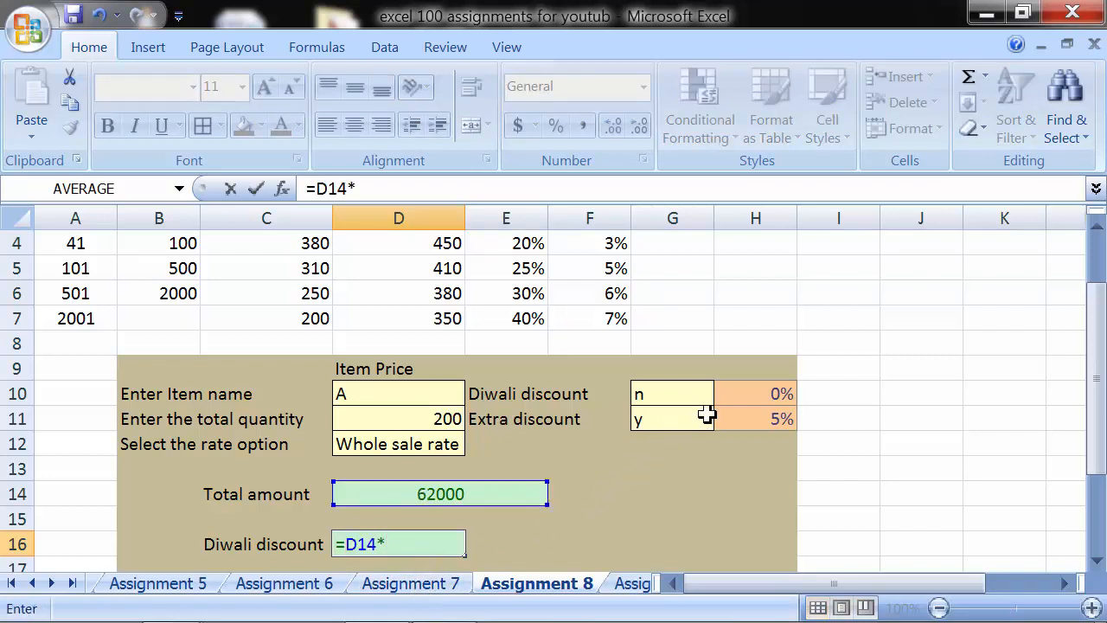
{"action": "left_click", "coordinate": [734, 394]}
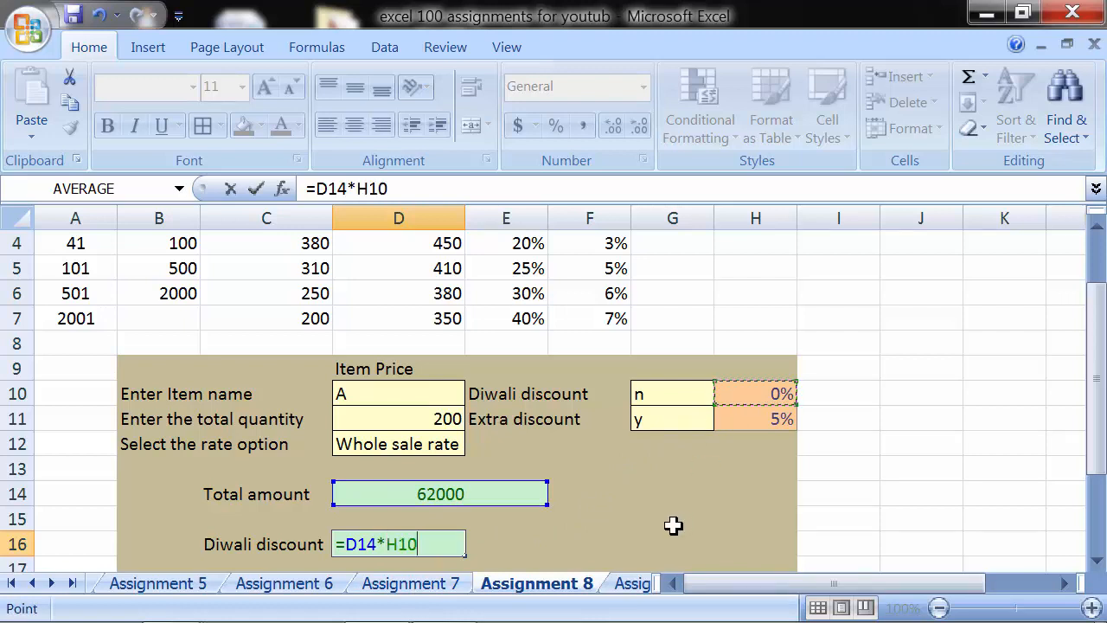
{"action": "key", "text": "Return"}
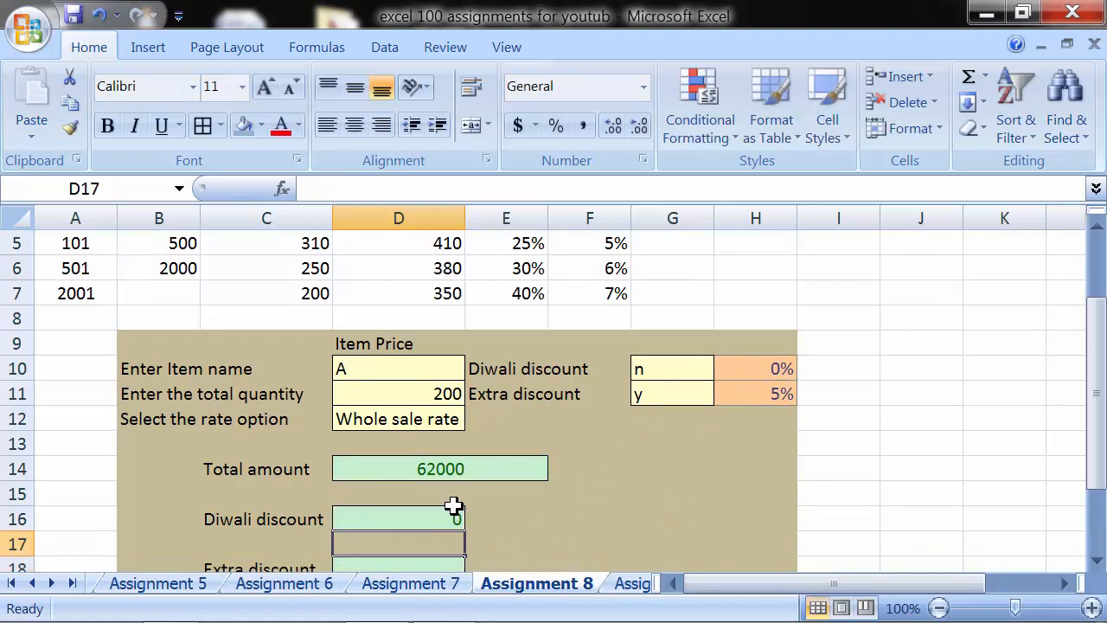
Set the Diwali discount option in G10 to y.
{"action": "left_click", "coordinate": [670, 371]}
{"action": "type", "text": "y"}
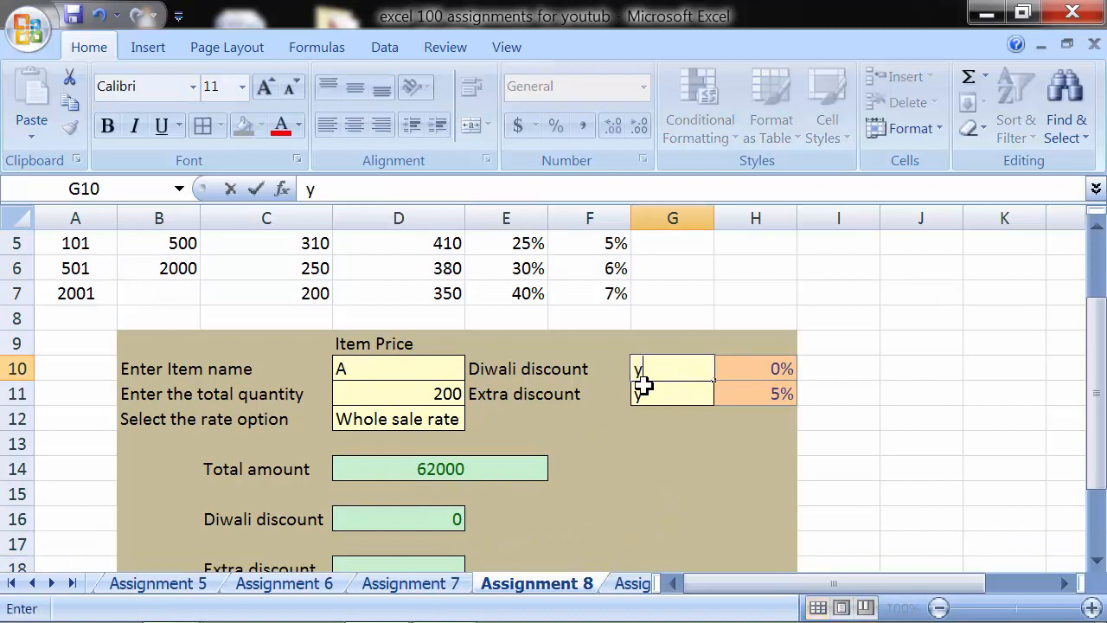
{"action": "key", "text": "Return"}
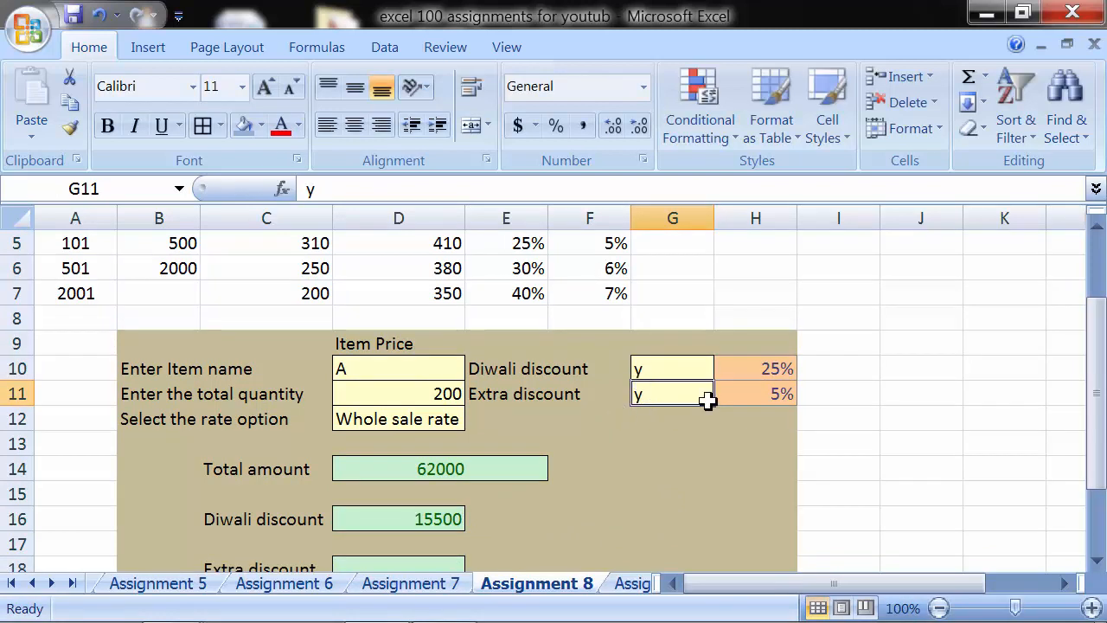
Calculate the extra discount amount in D18 with the formula =D14*H11.
{"action": "scroll", "coordinate": [381, 521], "scroll_direction": "down", "scroll_amount": 1}
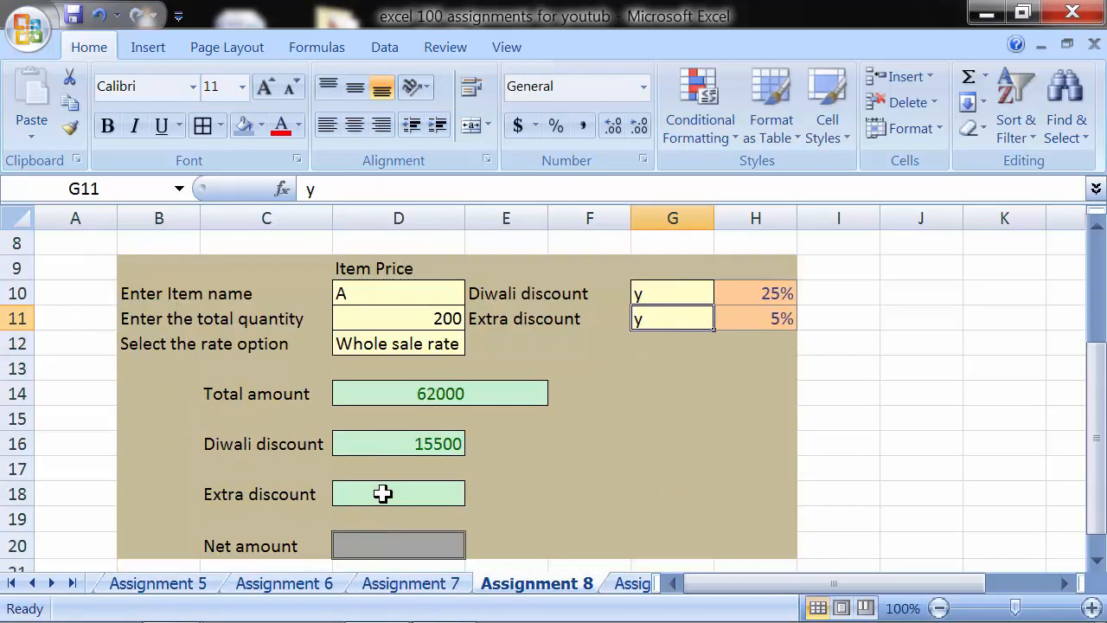
{"action": "left_click", "coordinate": [382, 493]}
{"action": "type", "text": "="}
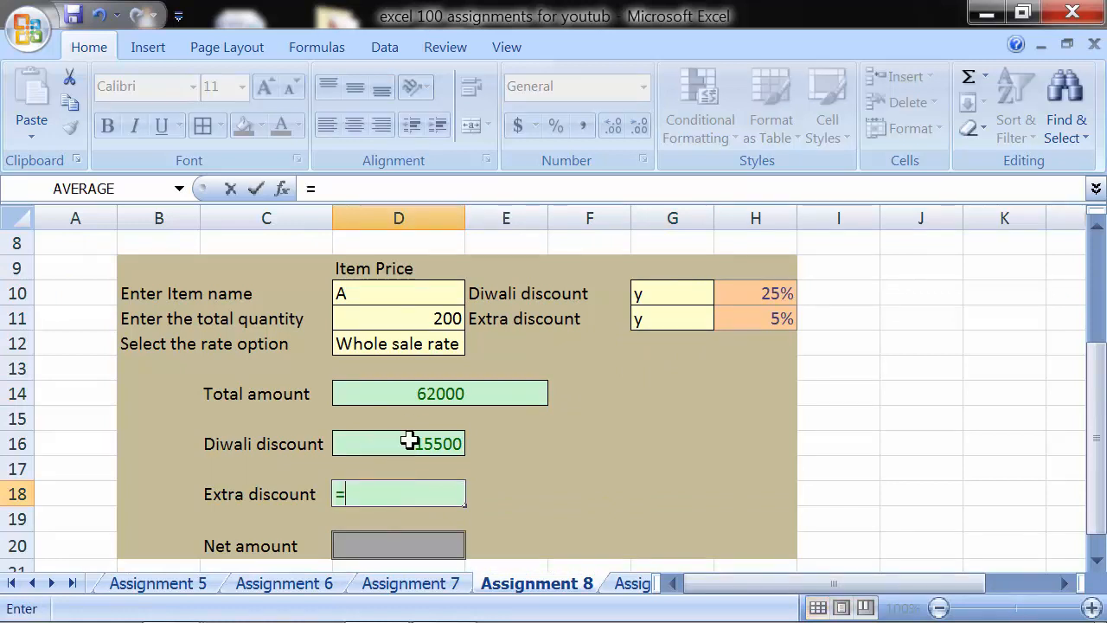
{"action": "left_click", "coordinate": [409, 398]}
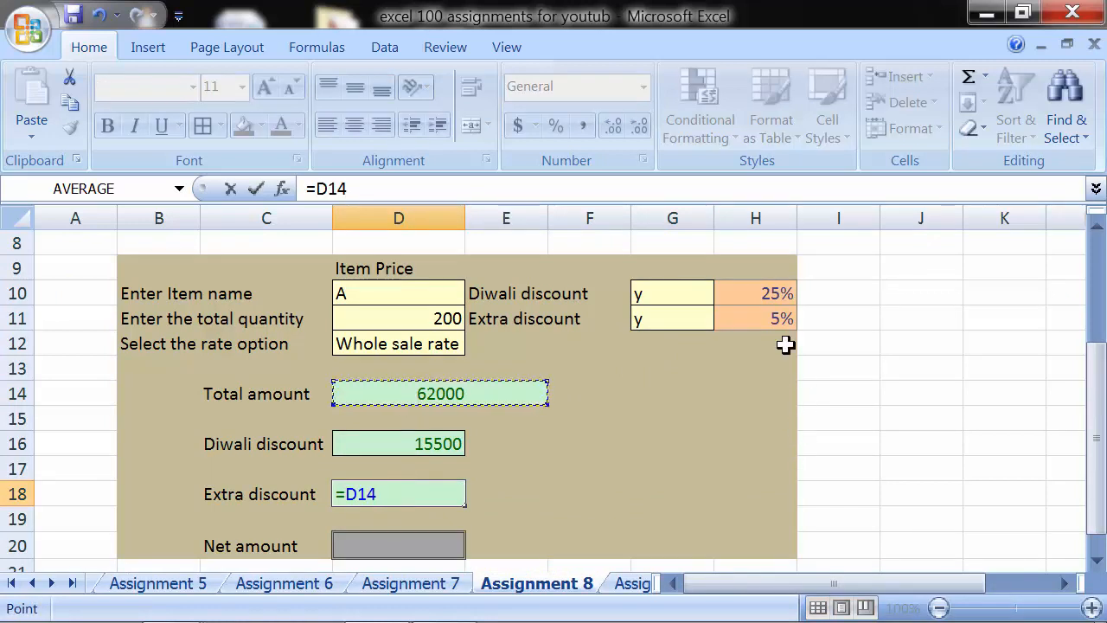
{"action": "type", "text": "*"}
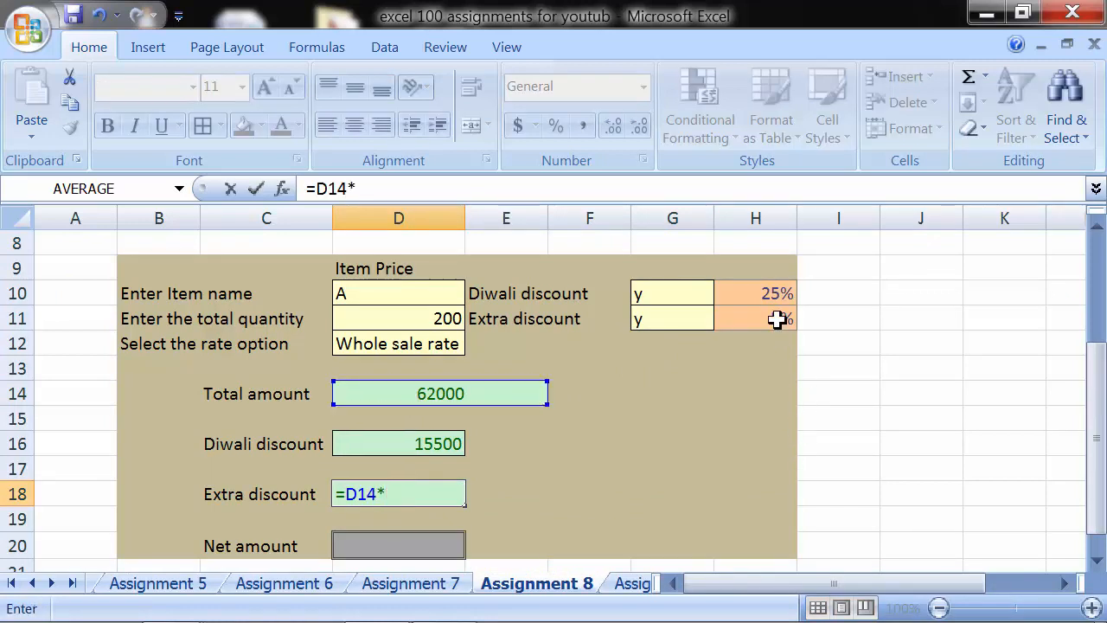
{"action": "left_click", "coordinate": [775, 321]}
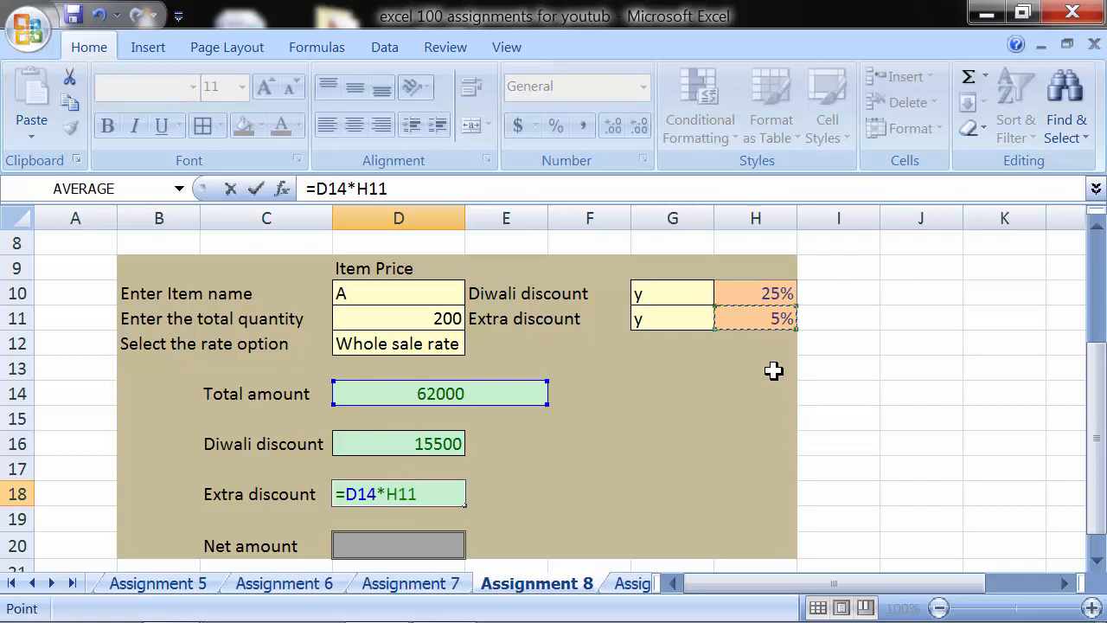
{"action": "key", "text": "Return"}
Calculate the net amount in D20 with the formula =D14-D16-D18.
{"action": "scroll", "coordinate": [422, 510], "scroll_direction": "down", "scroll_amount": 1}
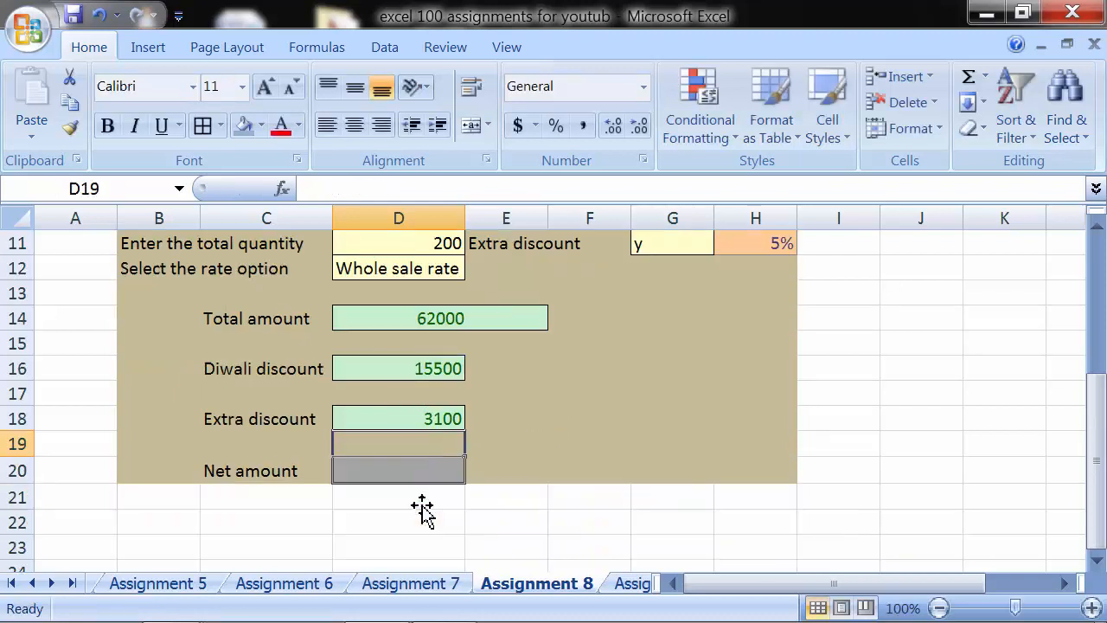
{"action": "left_click", "coordinate": [391, 468]}
{"action": "type", "text": "="}
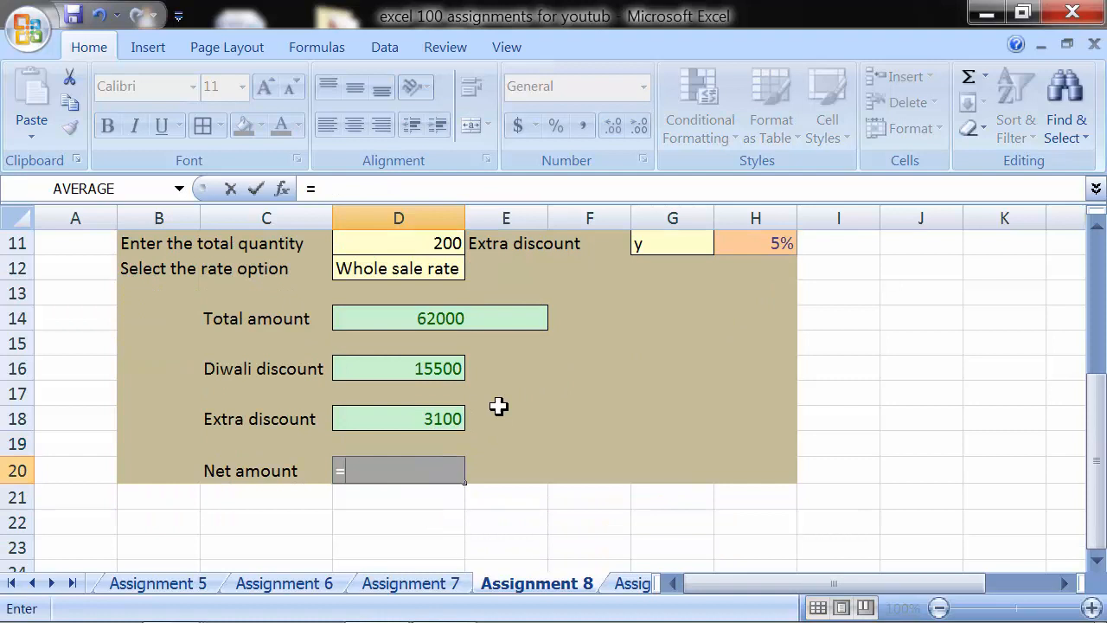
{"action": "left_click", "coordinate": [451, 317]}
{"action": "type", "text": "-"}
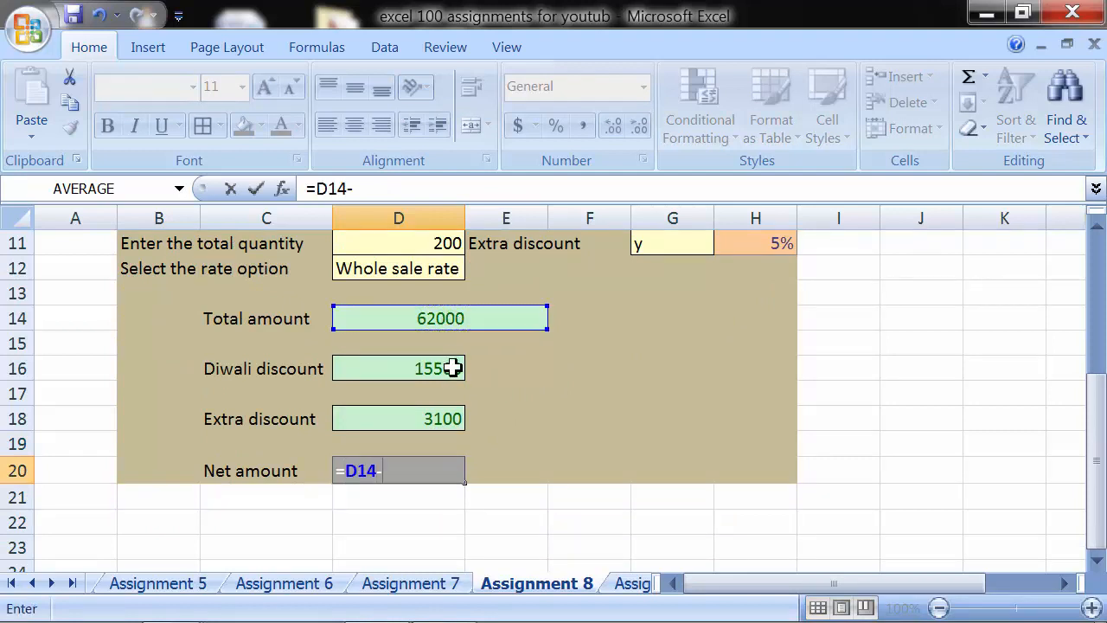
{"action": "left_click", "coordinate": [445, 372]}
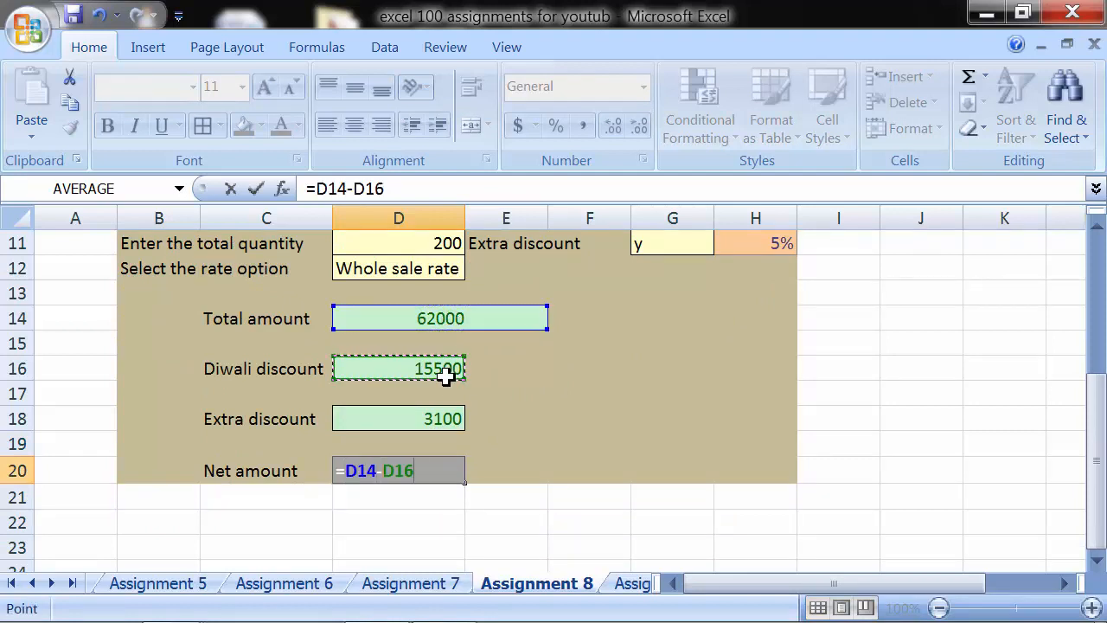
{"action": "type", "text": "-"}
{"action": "left_click", "coordinate": [435, 420]}
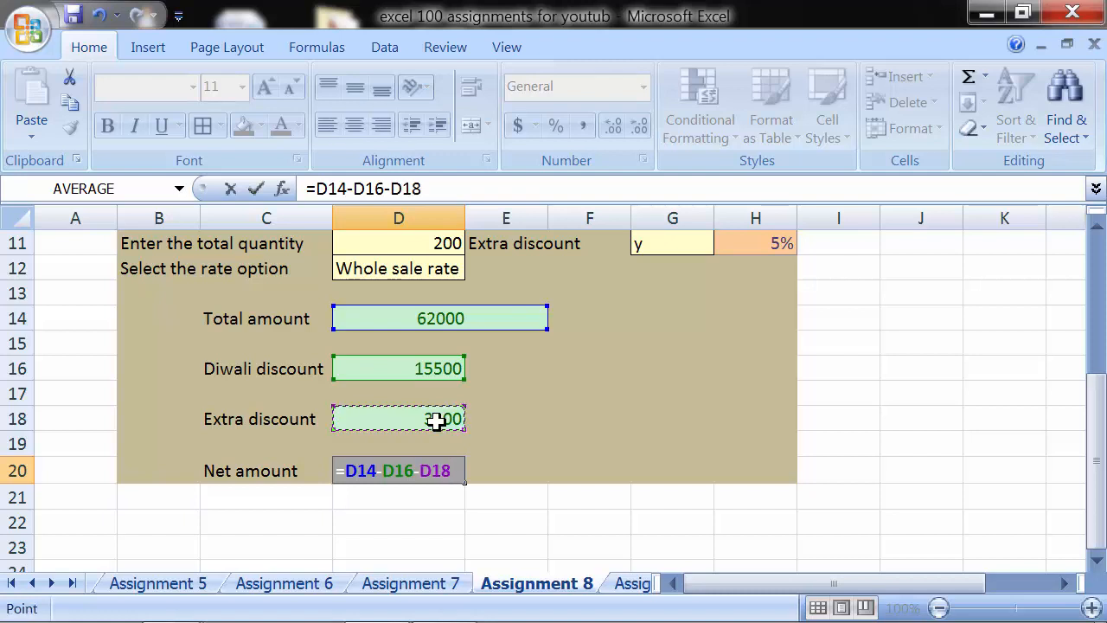
{"action": "key", "text": "Return"}
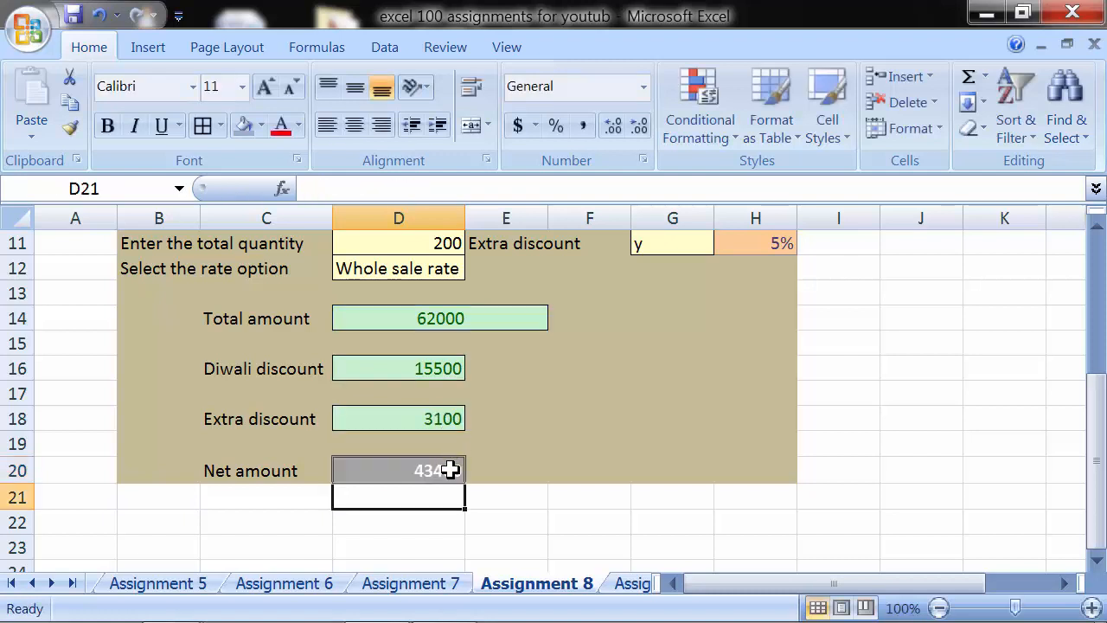
{"action": "left_click", "coordinate": [448, 468]}
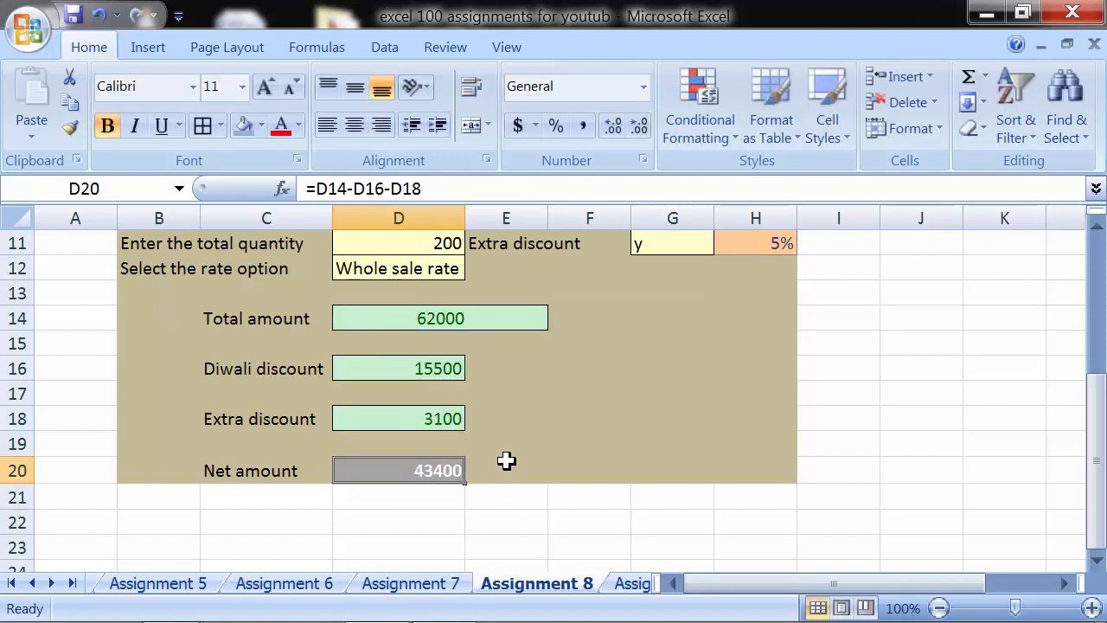
Replace the total amount formula in D14 with a new INDEX formula that uses the rate list A2:F7 as its array.
{"action": "scroll", "coordinate": [506, 461], "scroll_direction": "up", "scroll_amount": 2}
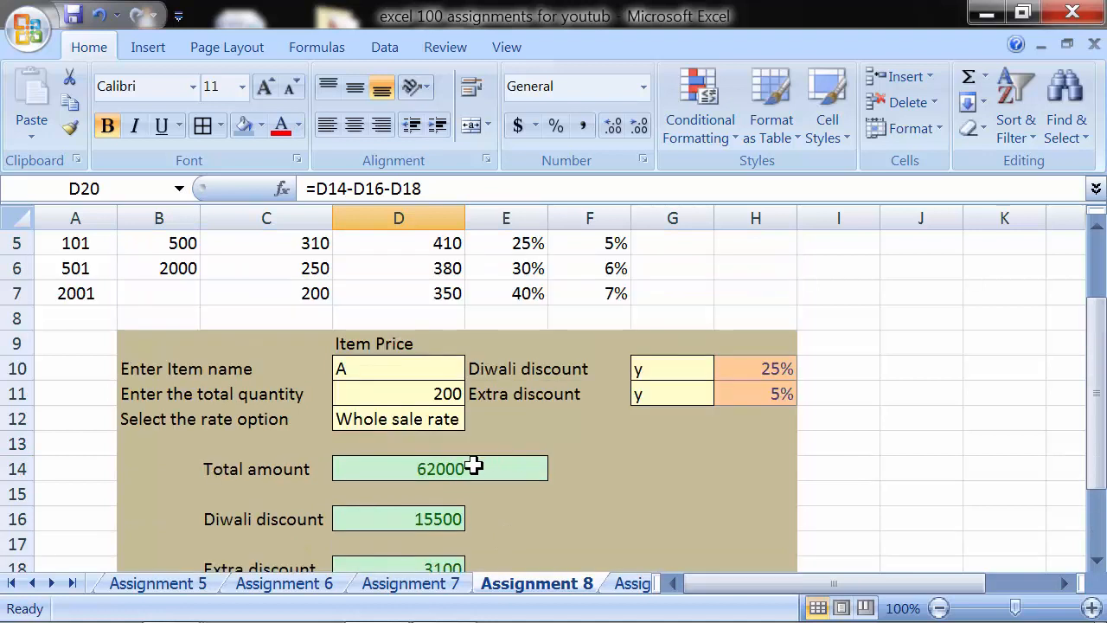
{"action": "left_click", "coordinate": [476, 464]}
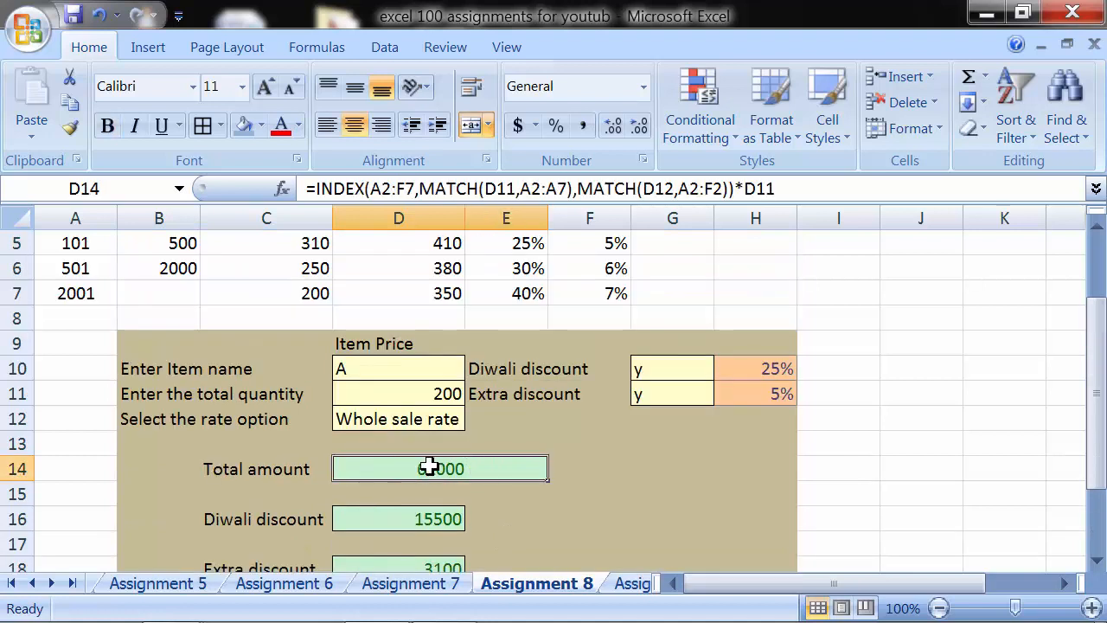
{"action": "left_click_drag", "start_coordinate": [810, 187], "coordinate": [296, 183]}
{"action": "type", "text": "="}
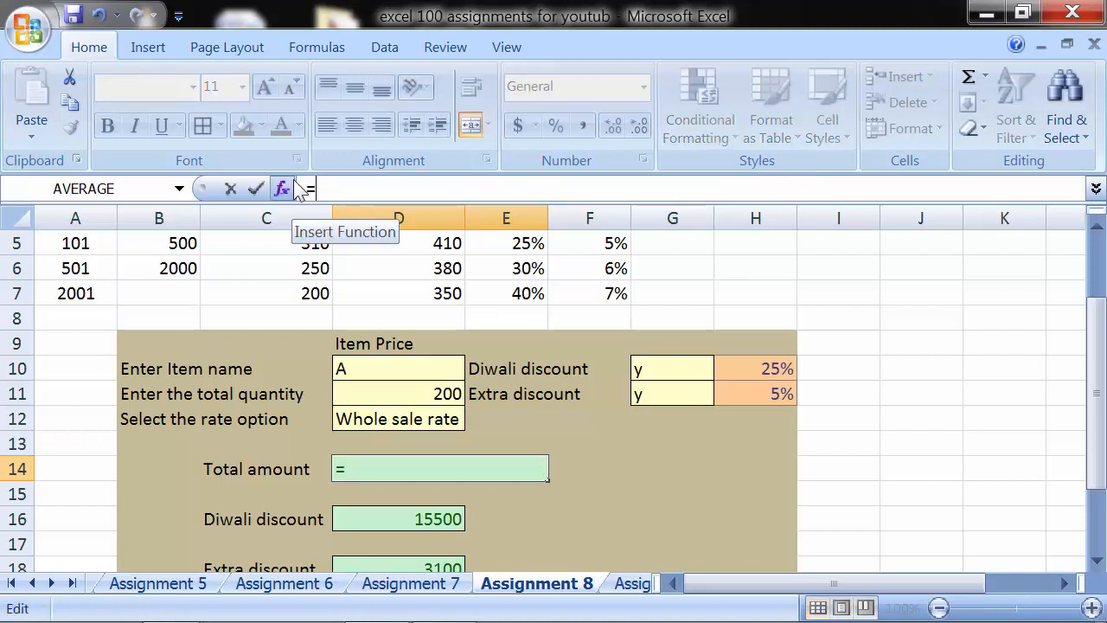
{"action": "type", "text": "inde"}
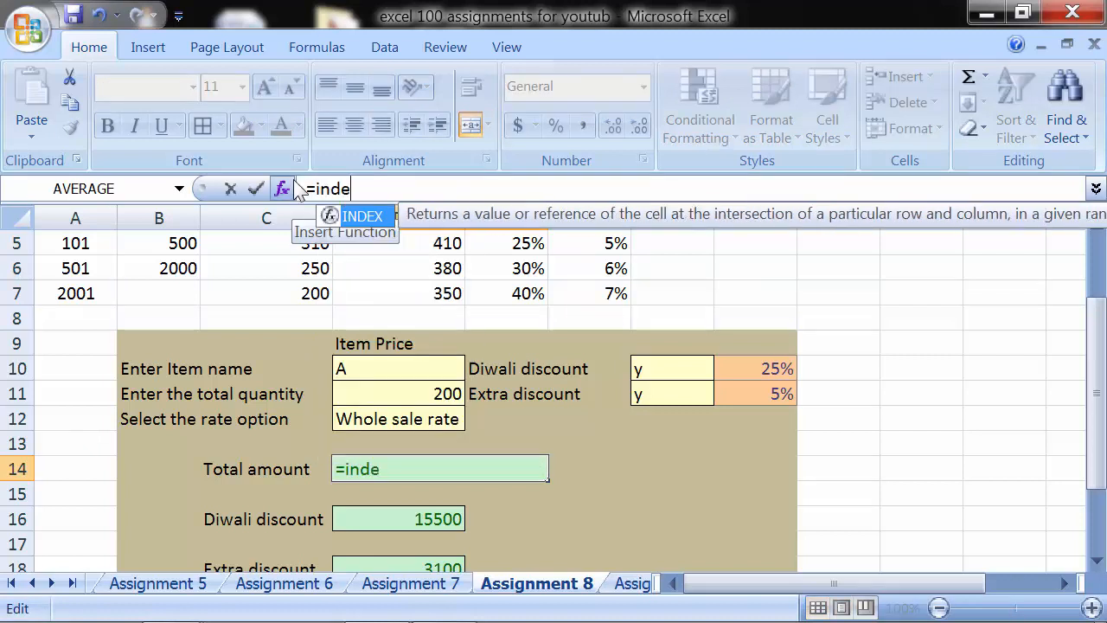
{"action": "type", "text": "x("}
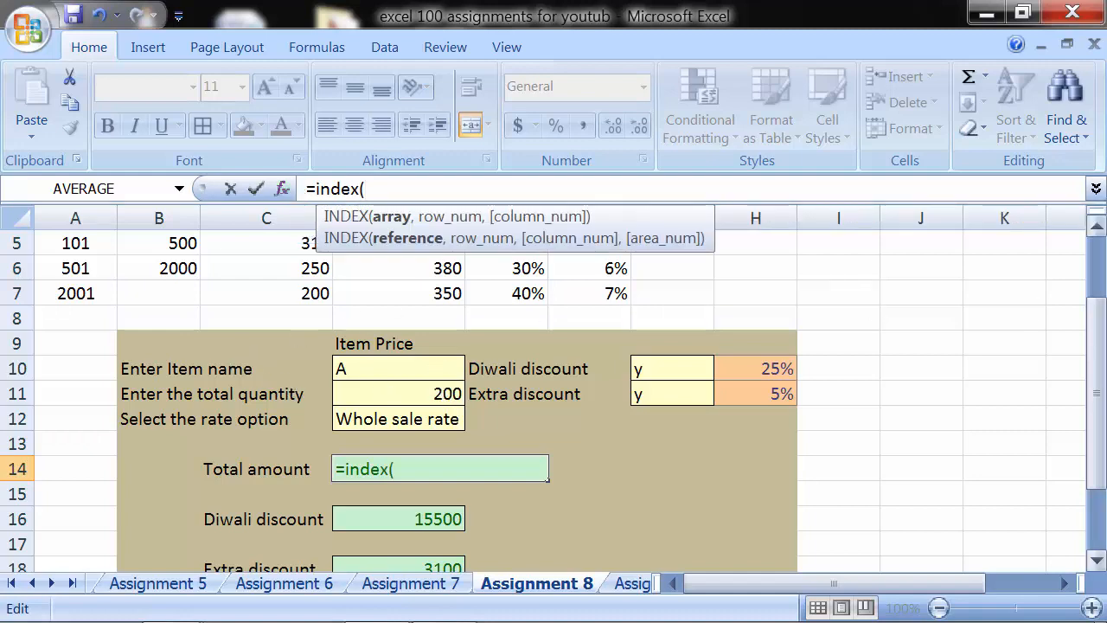
{"action": "left_click_drag", "start_coordinate": [1095, 388], "coordinate": [1097, 322]}
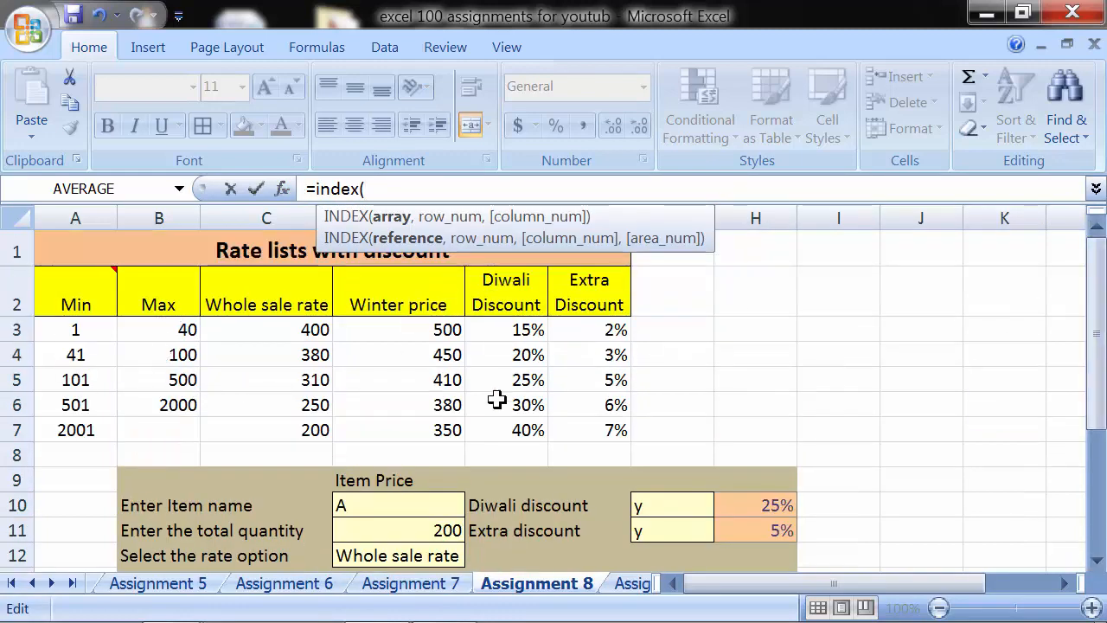
{"action": "left_click_drag", "start_coordinate": [616, 428], "coordinate": [140, 320]}
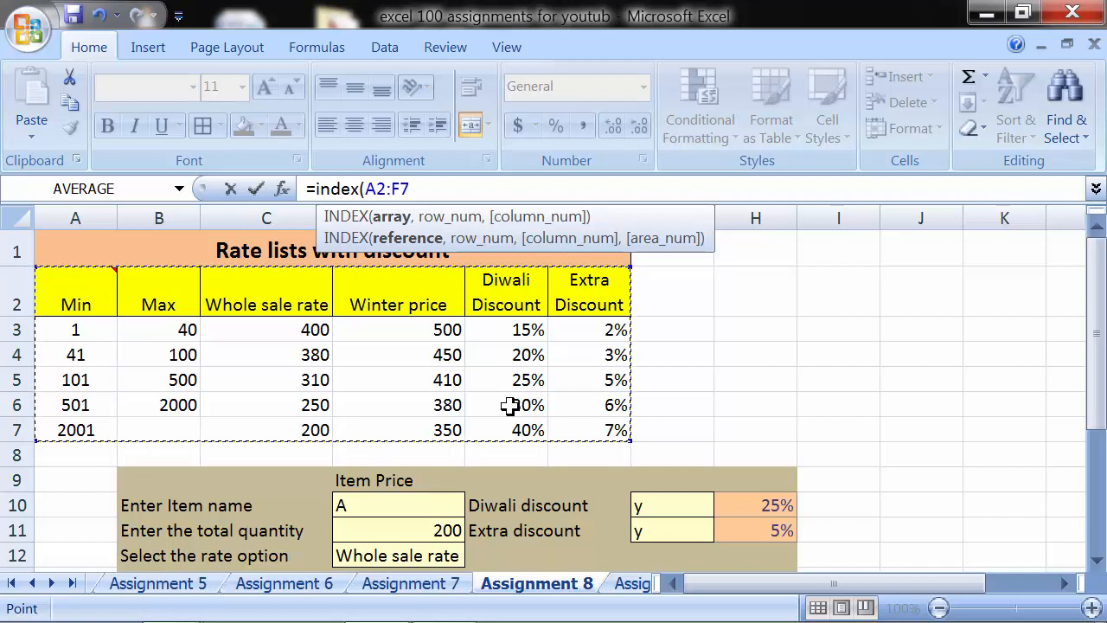
{"action": "type", "text": ","}
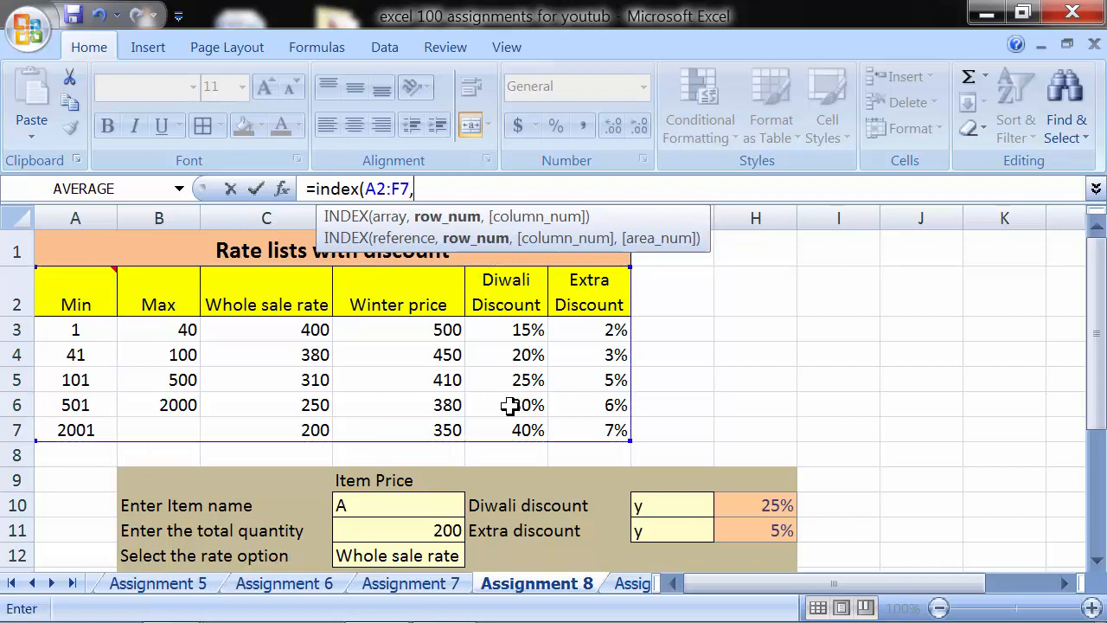
Add match(D11,A2:A7) as the row number argument of the INDEX formula in D14.
{"action": "type", "text": "match("}
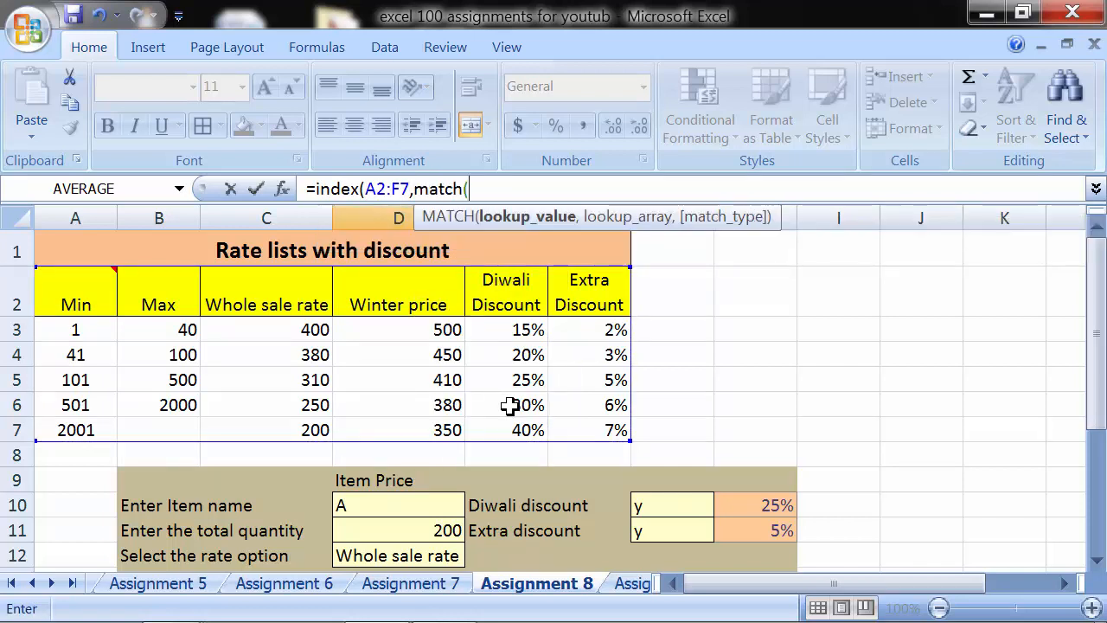
{"action": "left_click", "coordinate": [415, 524]}
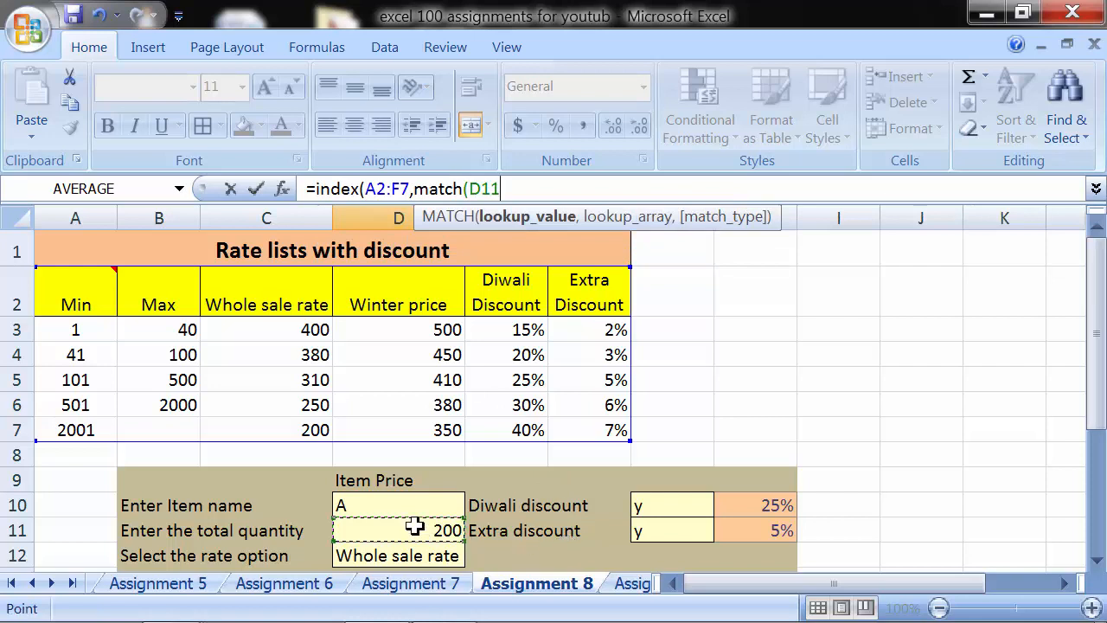
{"action": "type", "text": ","}
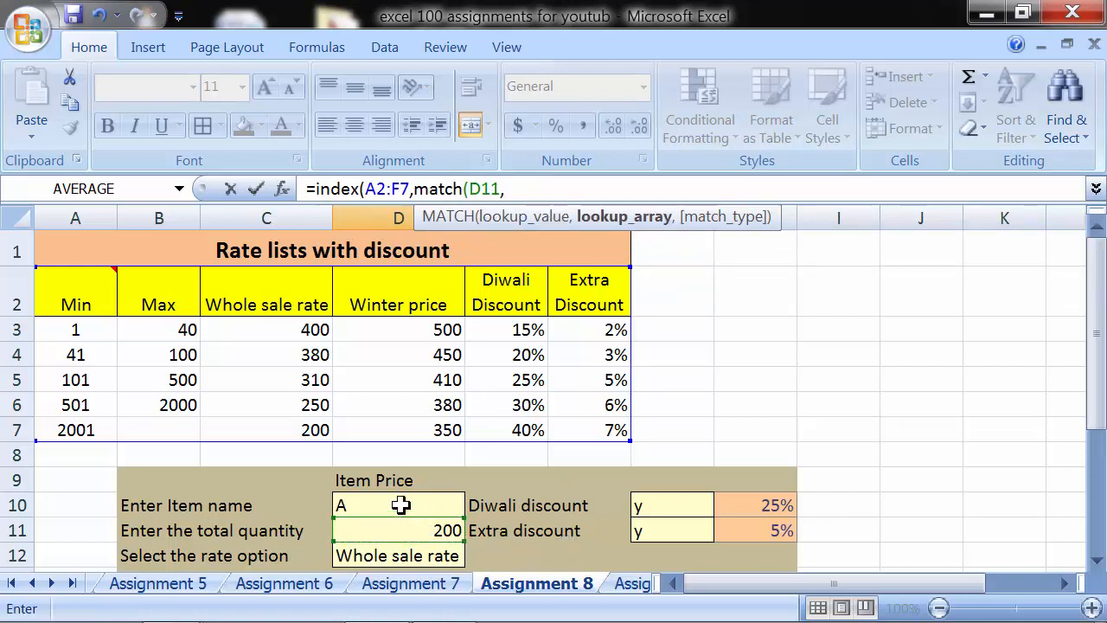
{"action": "left_click_drag", "start_coordinate": [74, 304], "coordinate": [76, 430]}
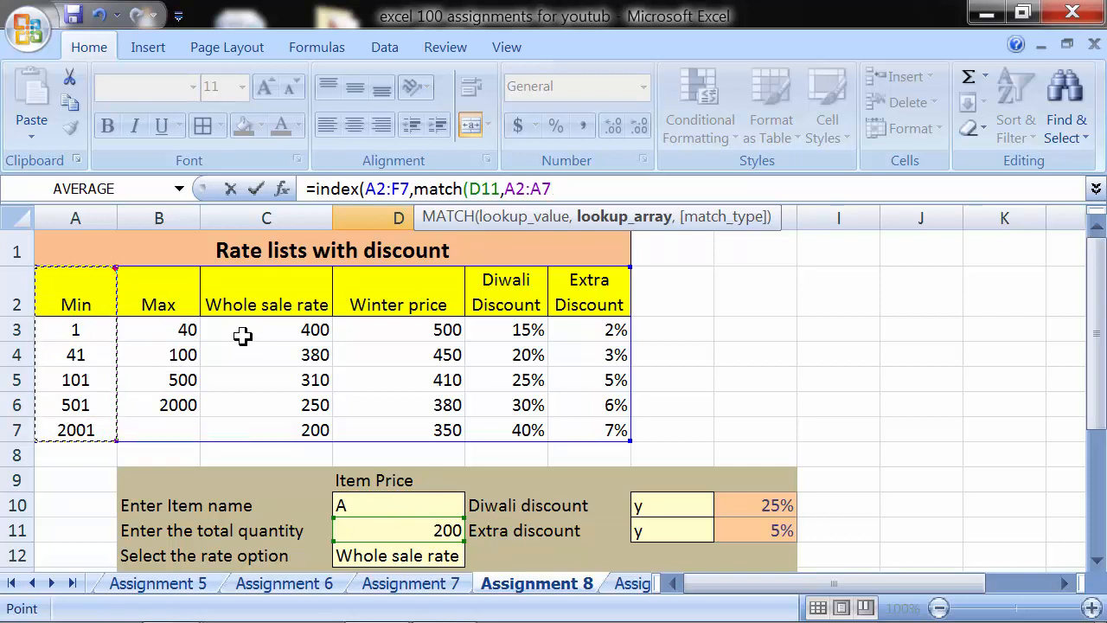
{"action": "type", "text": ")"}
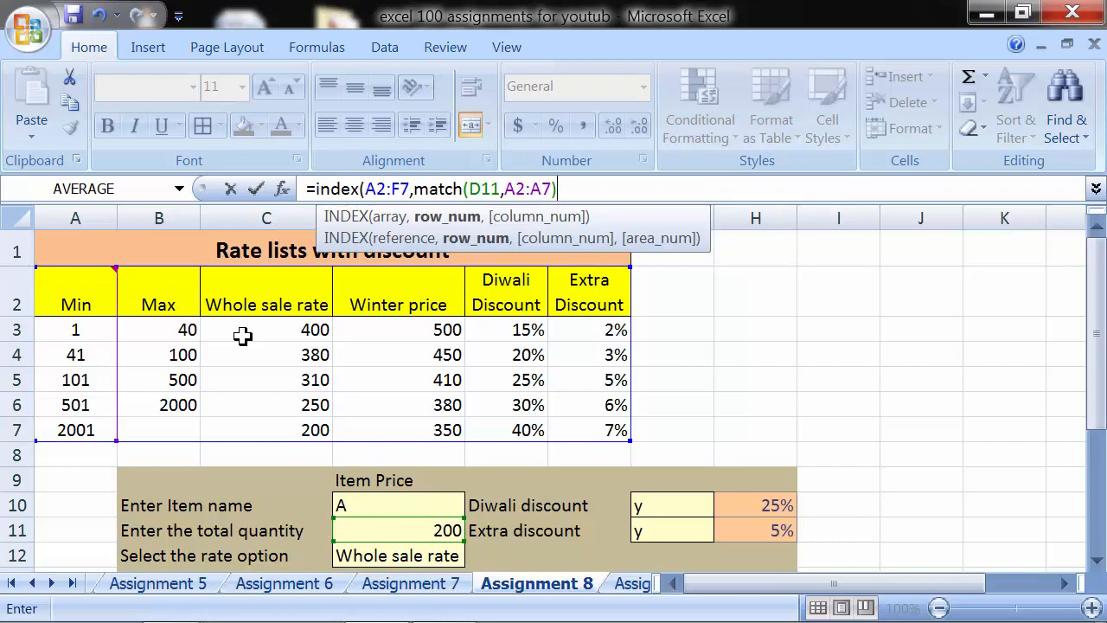
{"action": "type", "text": ","}
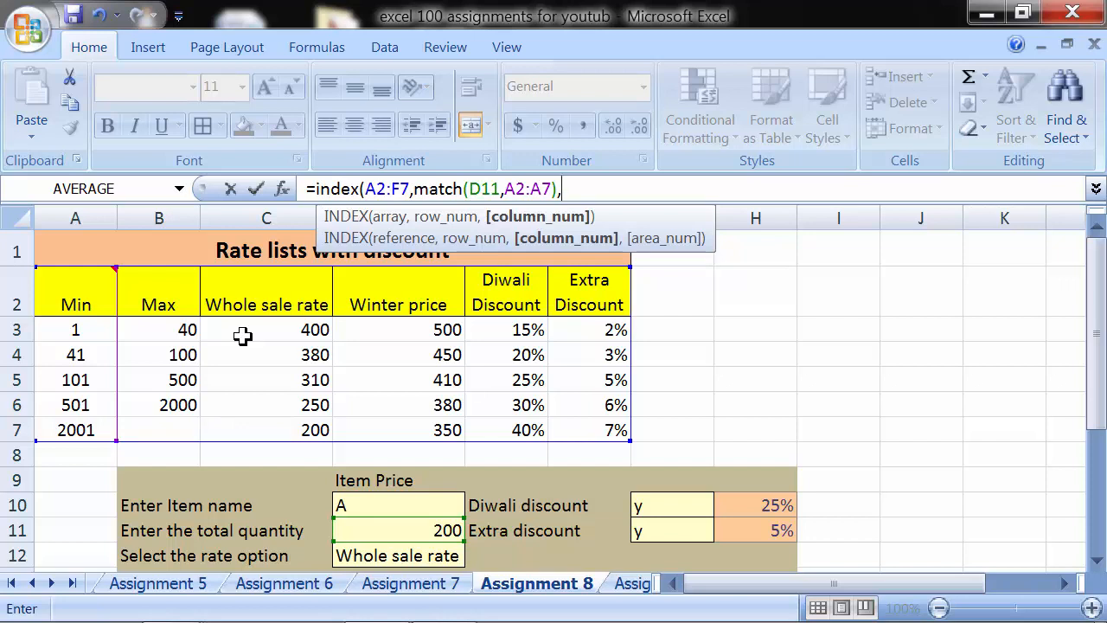
Complete the INDEX formula in D14 with match(D12,A2:F2,0) as its column number argument.
{"action": "type", "text": "match"}
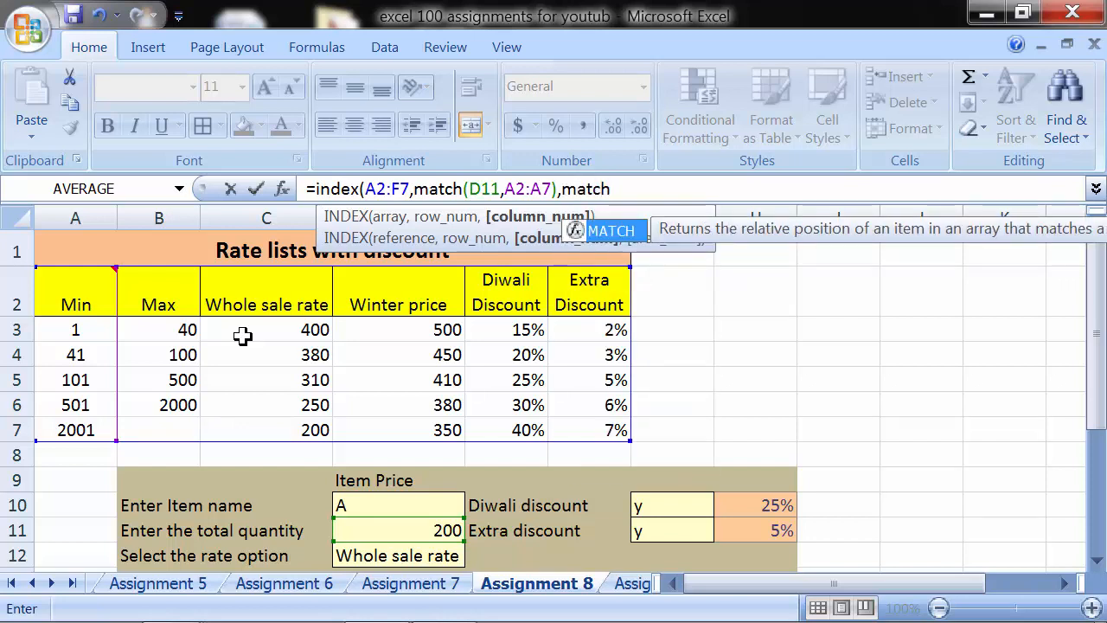
{"action": "type", "text": "("}
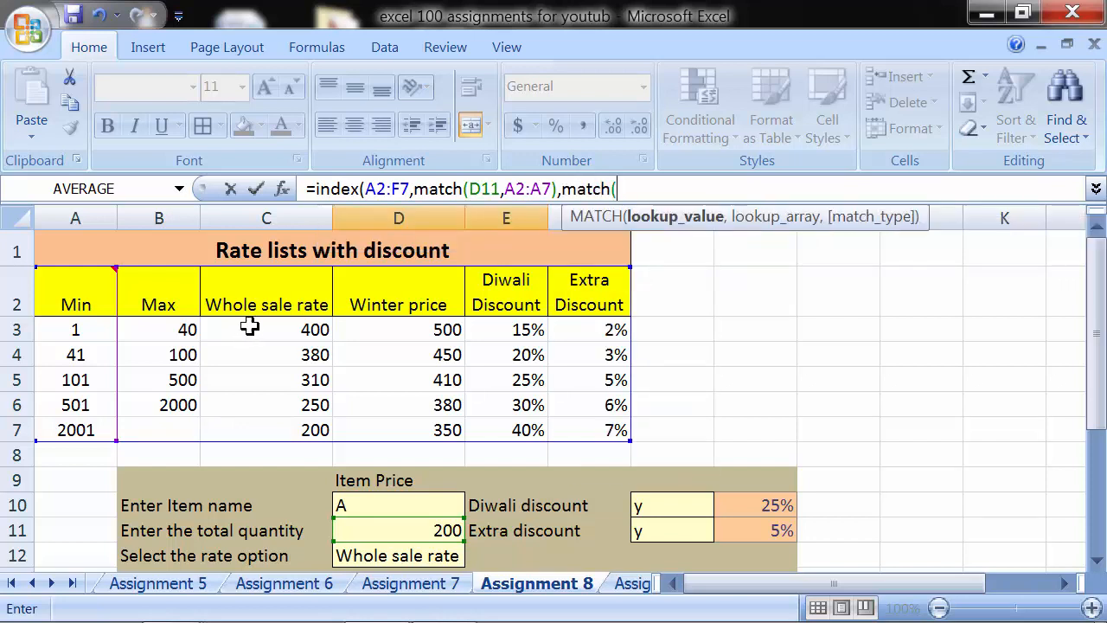
{"action": "mouse_move", "coordinate": [101, 311]}
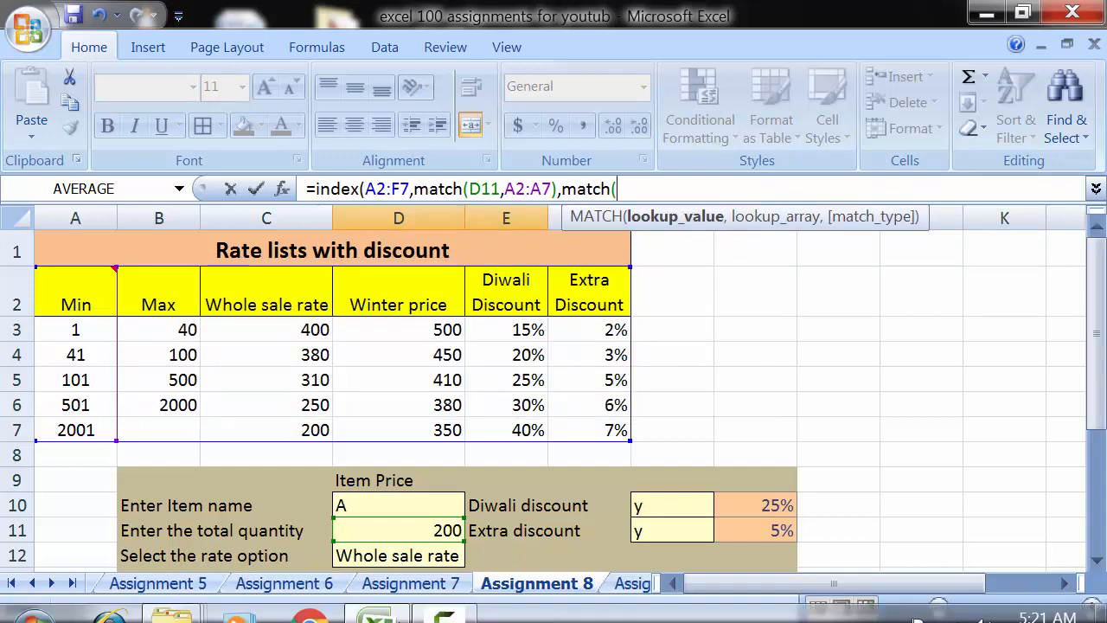
{"action": "left_click", "coordinate": [367, 554]}
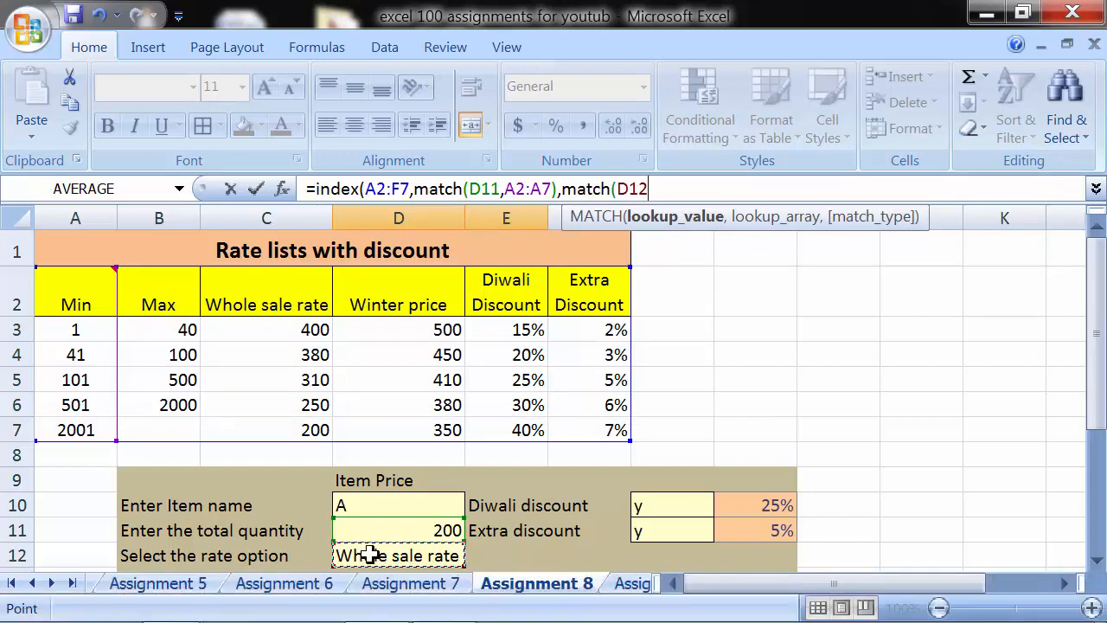
{"action": "type", "text": ","}
{"action": "left_click_drag", "start_coordinate": [83, 306], "coordinate": [659, 313]}
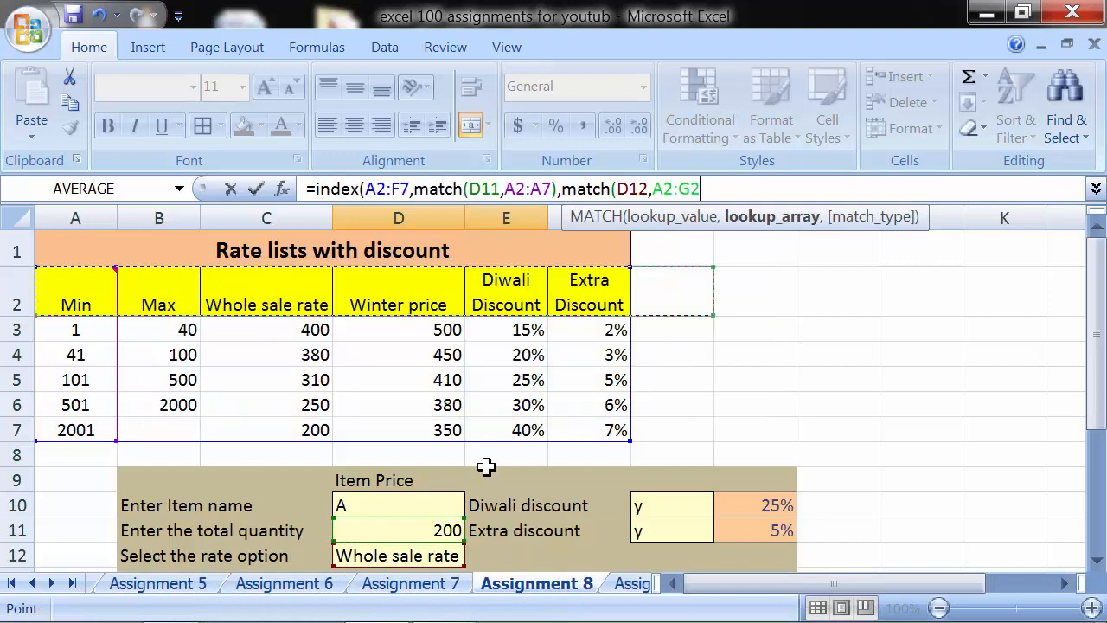
{"action": "left_click_drag", "start_coordinate": [76, 302], "coordinate": [558, 285]}
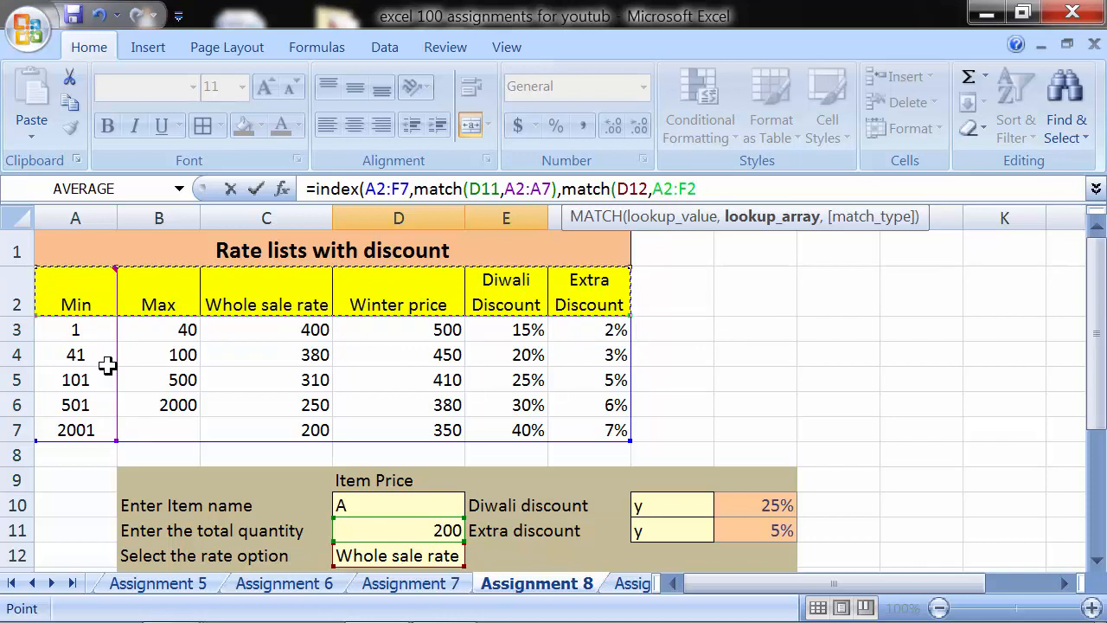
{"action": "type", "text": ","}
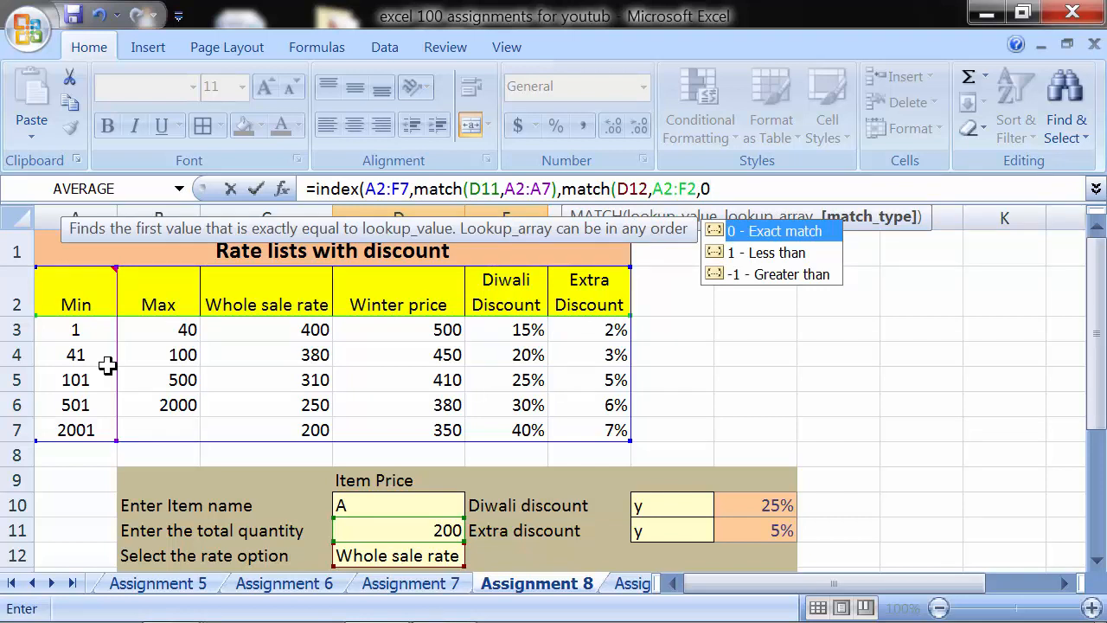
{"action": "type", "text": "0)"}
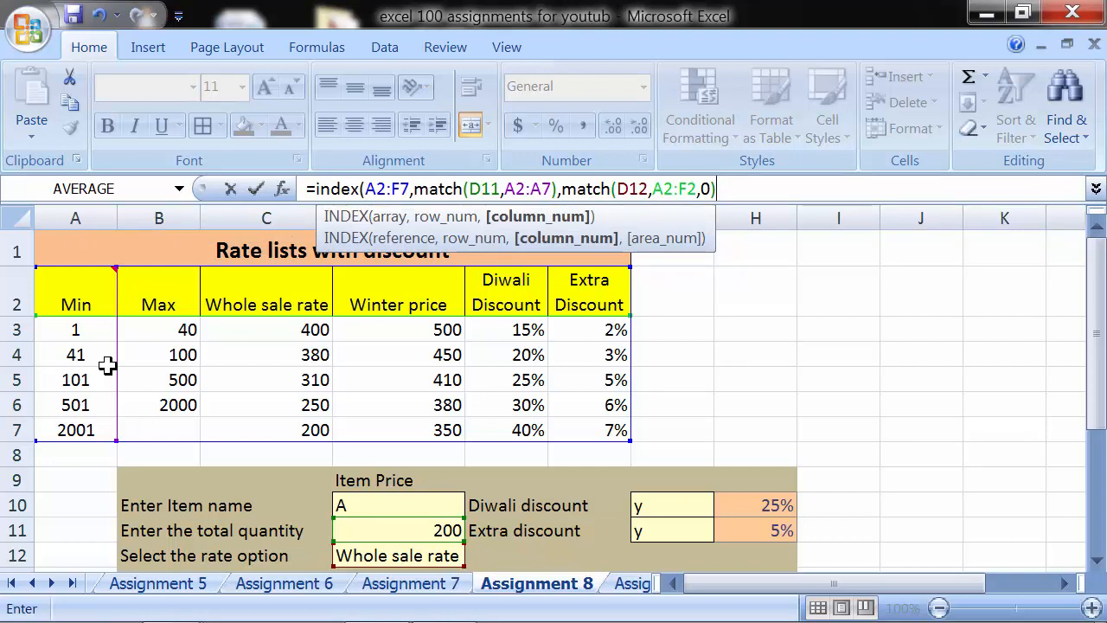
{"action": "key", "text": "Return"}
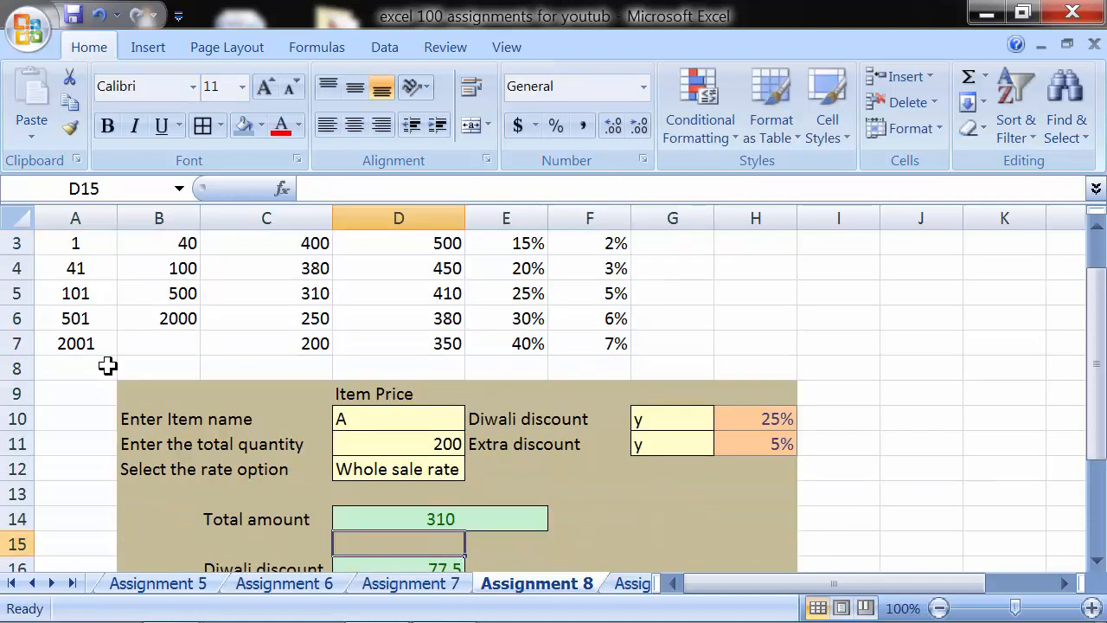
Multiply the INDEX formula in D14 by the total quantity in D11.
{"action": "key", "text": "Up"}
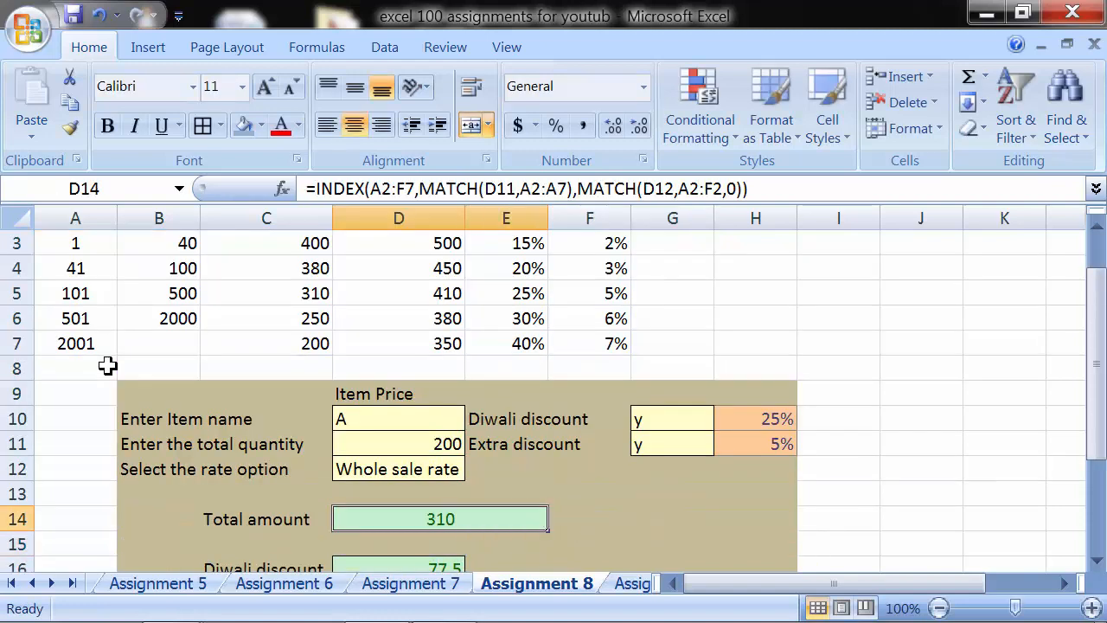
{"action": "left_click", "coordinate": [779, 189]}
{"action": "type", "text": "*"}
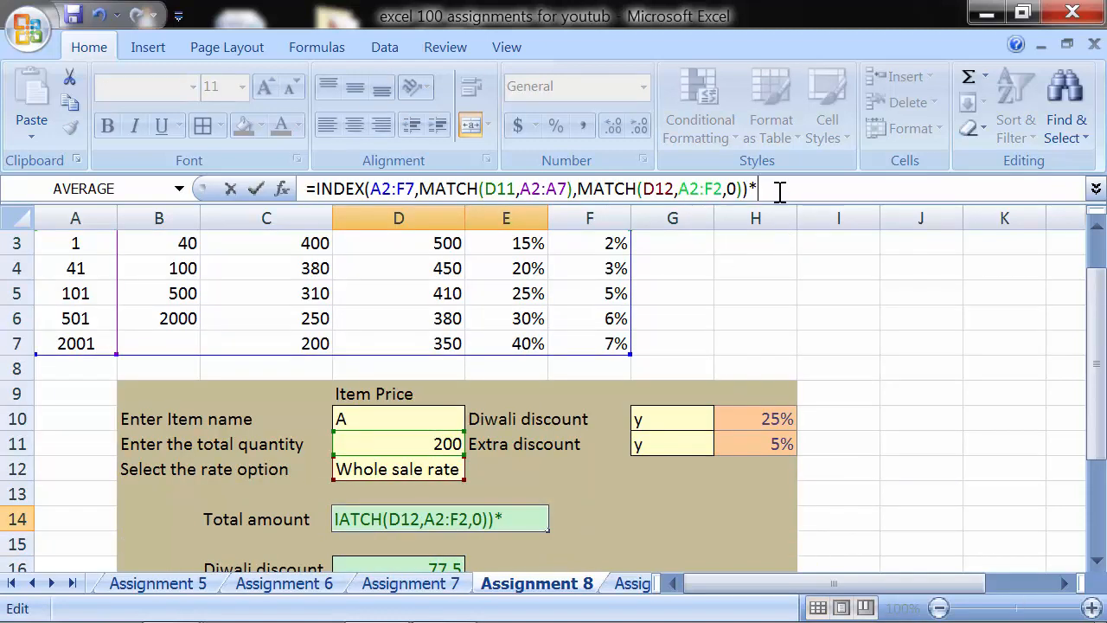
{"action": "left_click", "coordinate": [445, 441]}
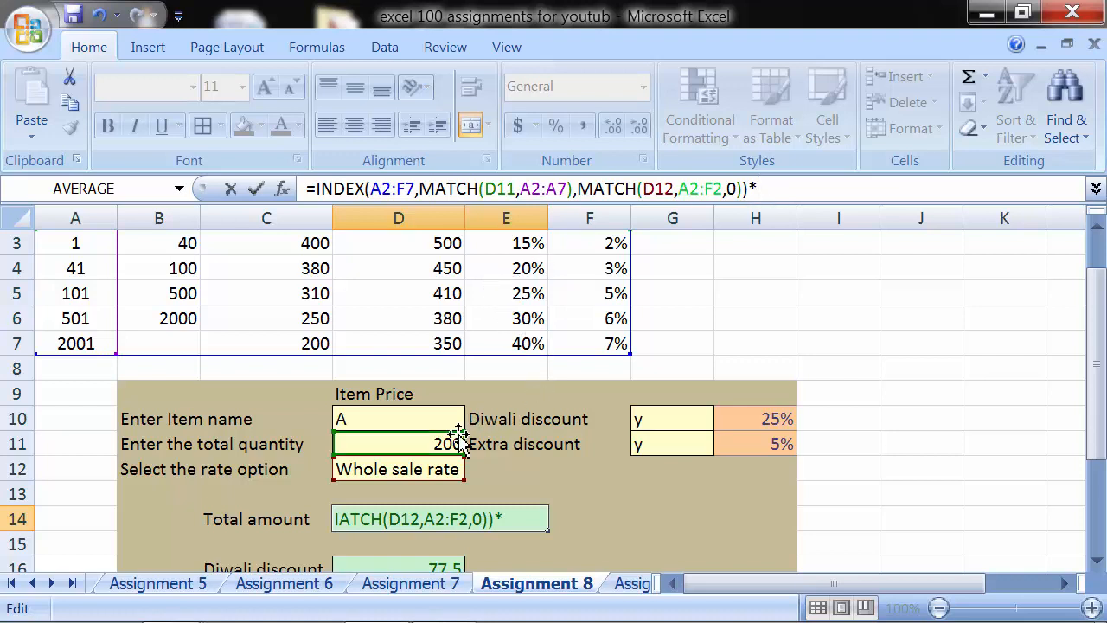
{"action": "key", "text": "Return"}
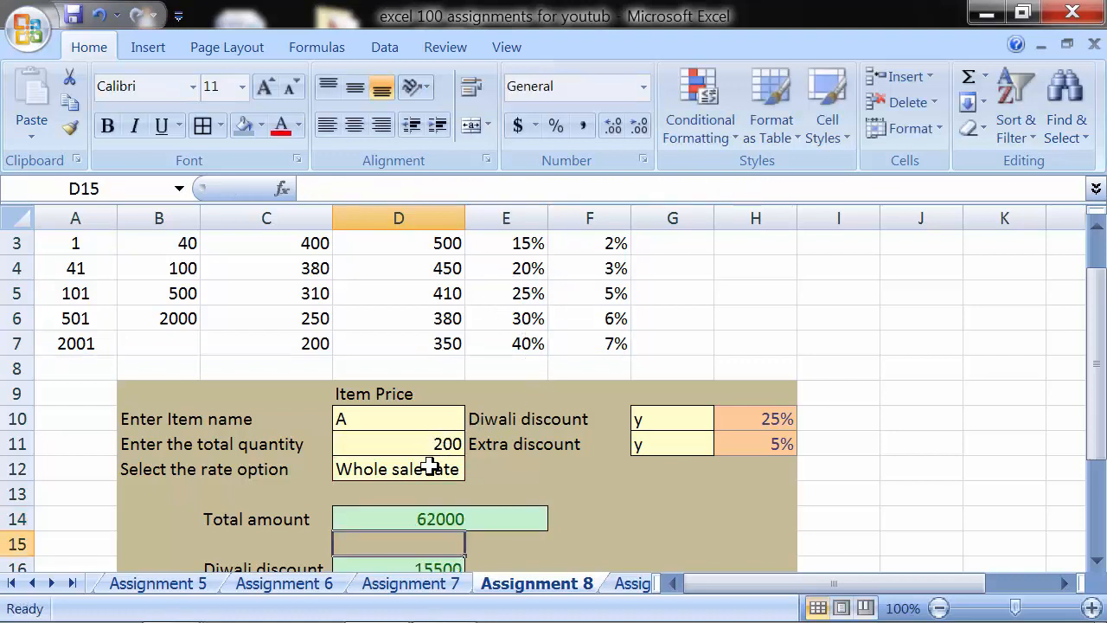
Change the rate option in D12 to Winter price.
{"action": "left_click", "coordinate": [432, 467]}
{"action": "left_click", "coordinate": [468, 469]}
{"action": "left_click", "coordinate": [459, 506]}
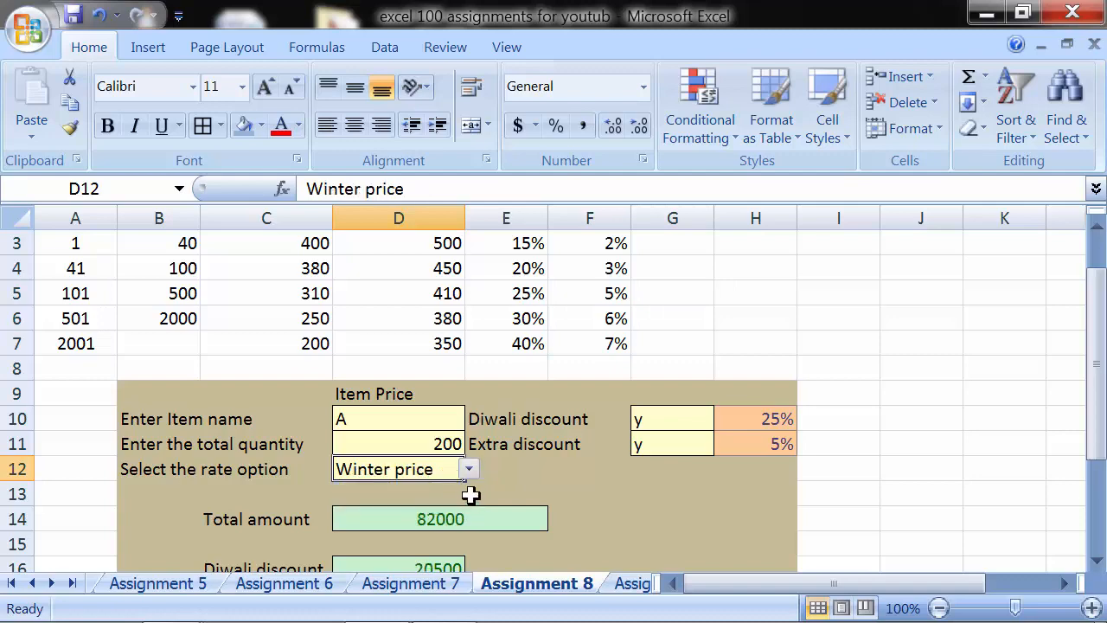
Check the total amount in D14 against the entered quantity and the matching Winter price in the rate list.
{"action": "scroll", "coordinate": [556, 500], "scroll_direction": "up", "scroll_amount": 1}
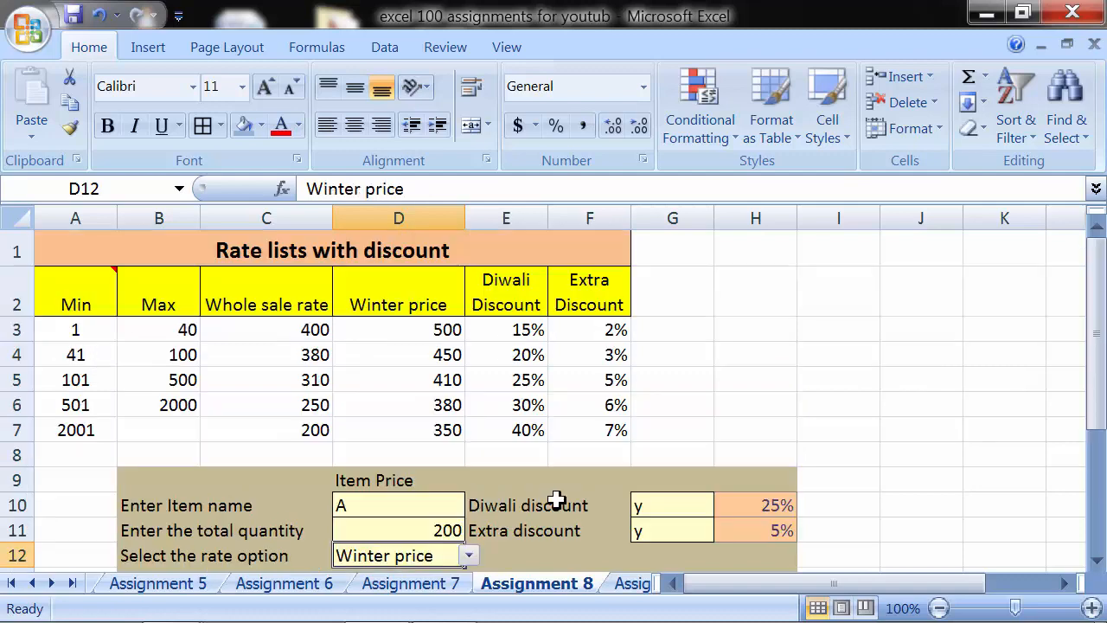
{"action": "left_click", "coordinate": [413, 330]}
{"action": "scroll", "coordinate": [412, 367], "scroll_direction": "down", "scroll_amount": 1}
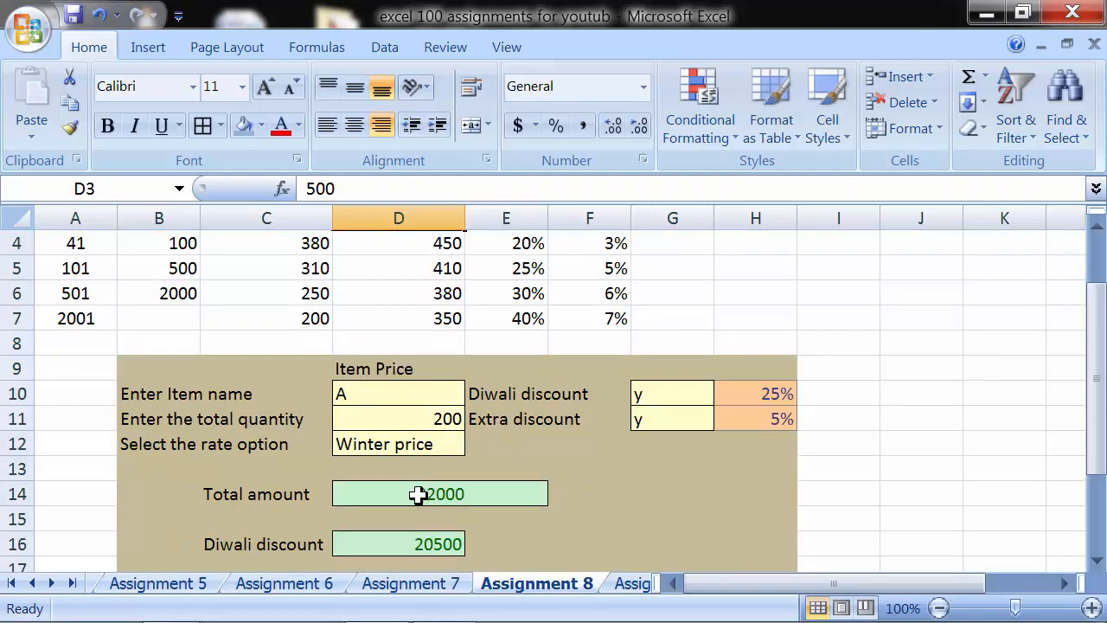
{"action": "left_click", "coordinate": [423, 492]}
{"action": "left_click", "coordinate": [430, 444]}
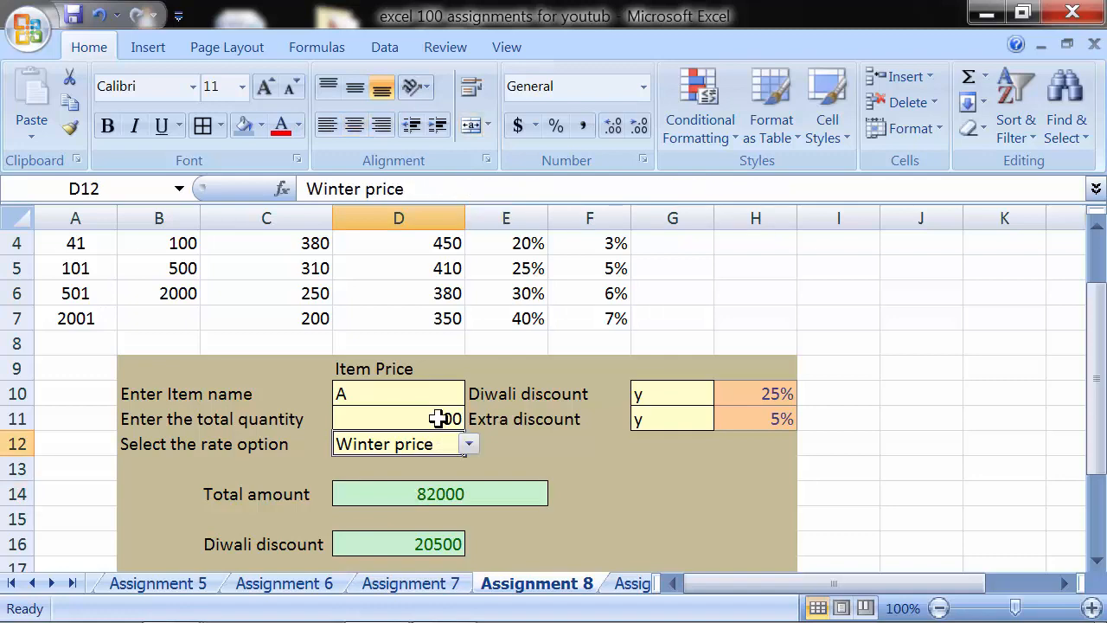
{"action": "left_click", "coordinate": [438, 419]}
{"action": "scroll", "coordinate": [438, 418], "scroll_direction": "up", "scroll_amount": 1}
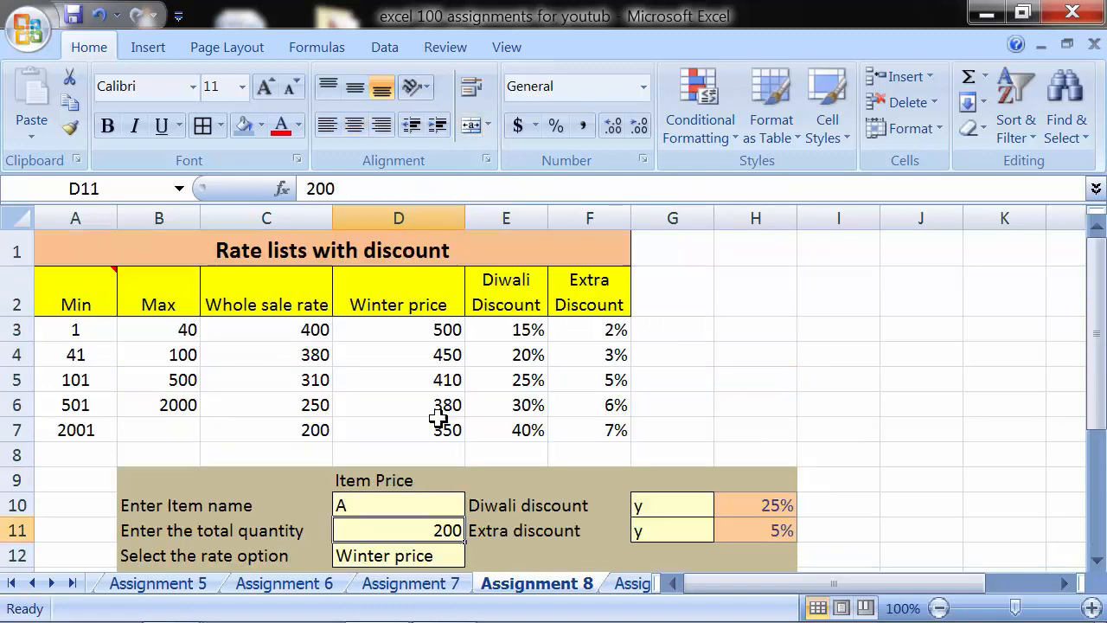
{"action": "left_click", "coordinate": [190, 380]}
{"action": "left_click", "coordinate": [255, 381]}
{"action": "left_click", "coordinate": [413, 377]}
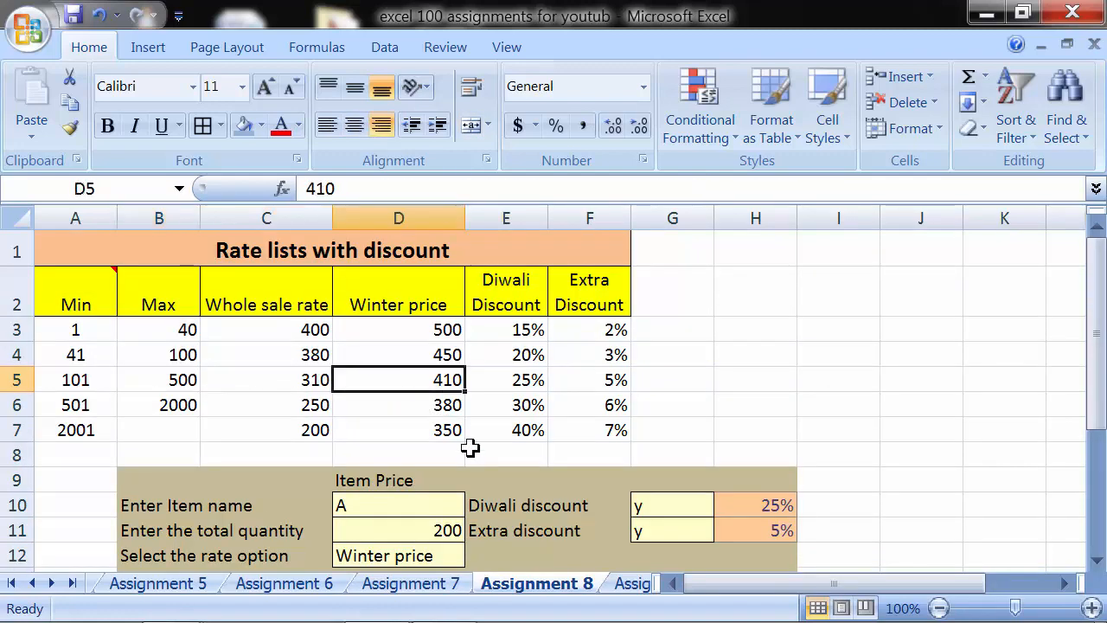
{"action": "scroll", "coordinate": [470, 447], "scroll_direction": "down", "scroll_amount": 1}
{"action": "scroll", "coordinate": [467, 449], "scroll_direction": "down", "scroll_amount": 1}
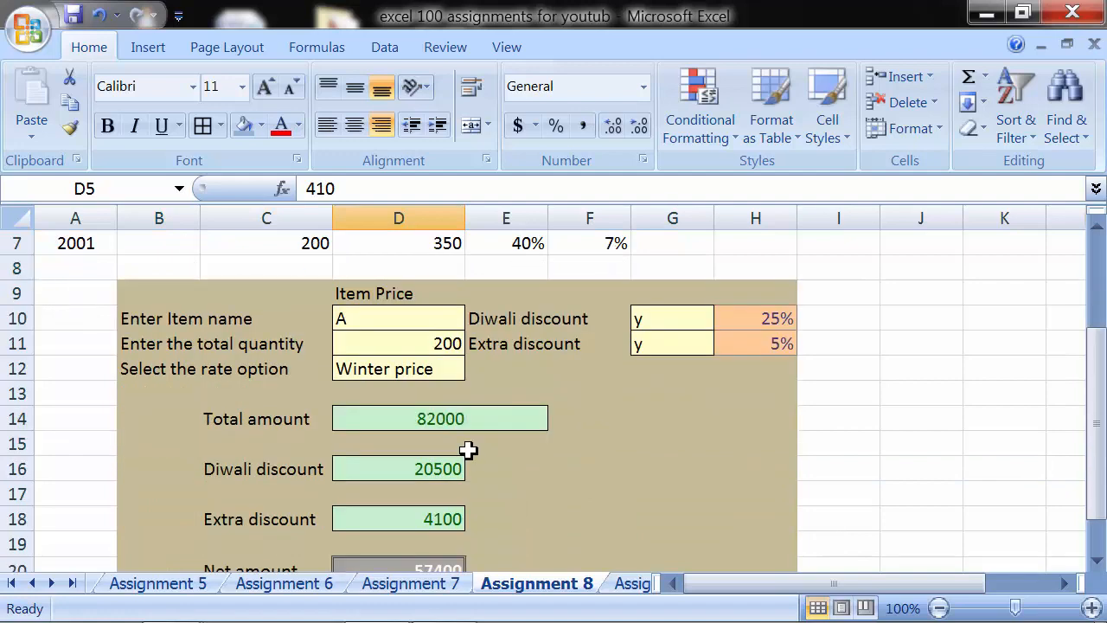